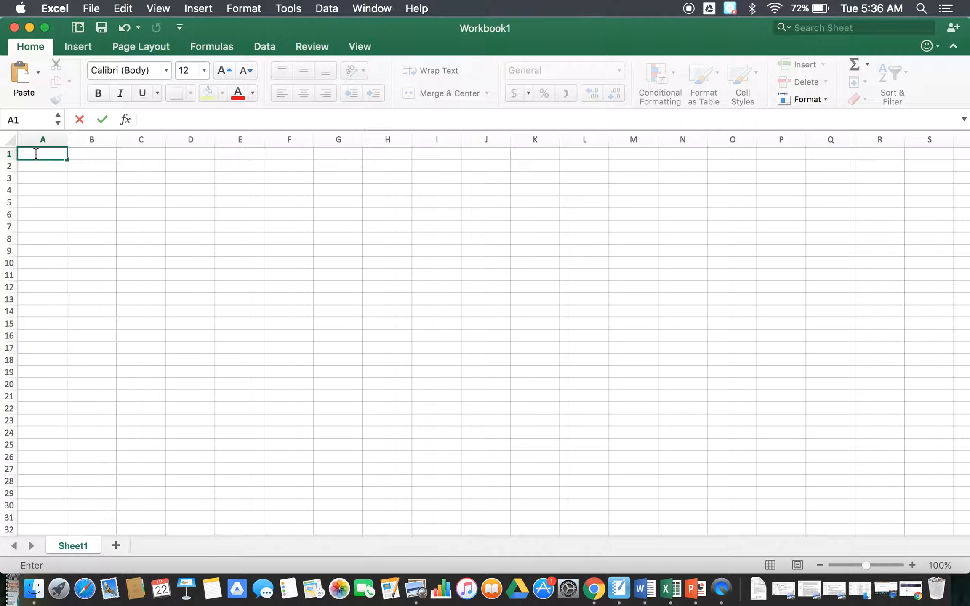
Enter the title "Table 1. Example data entry and analysis" in cell A1.
{"action": "type", "text": "Table 1. Example data"}
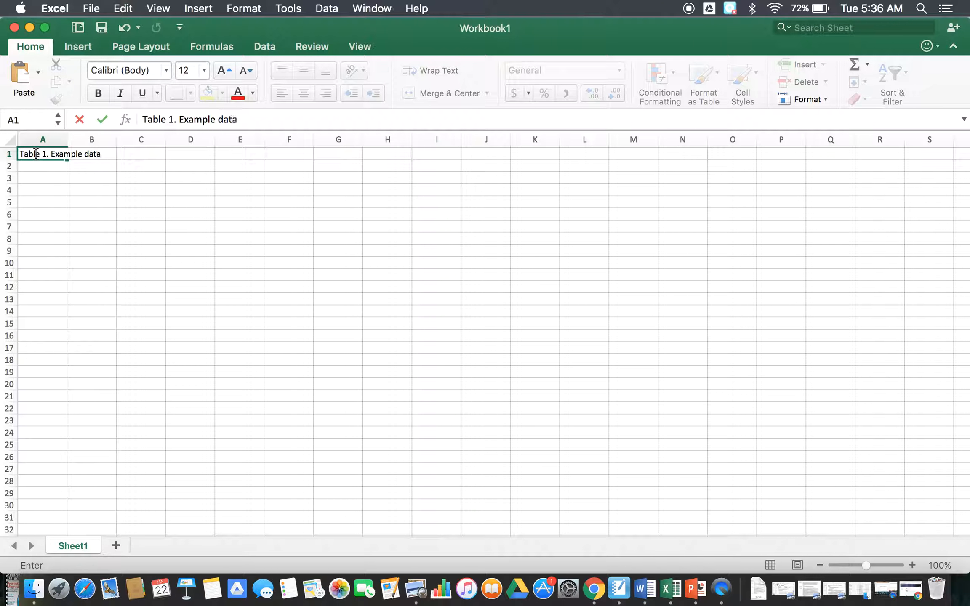
{"action": "type", "text": " entry and analysis"}
{"action": "key", "text": "Return"}
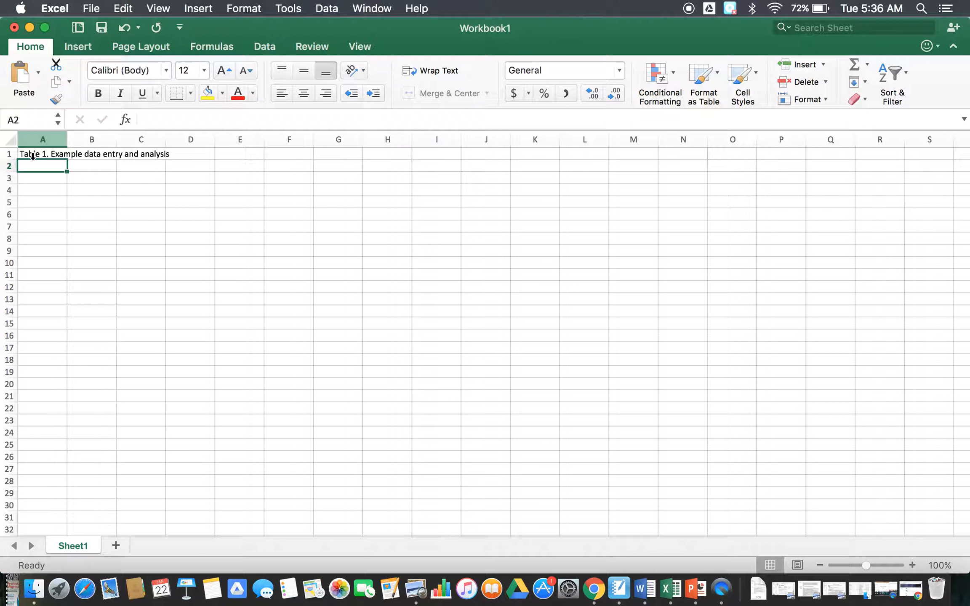
Format the table title in A1 as bold Times New Roman at size 16.
{"action": "left_click", "coordinate": [33, 155]}
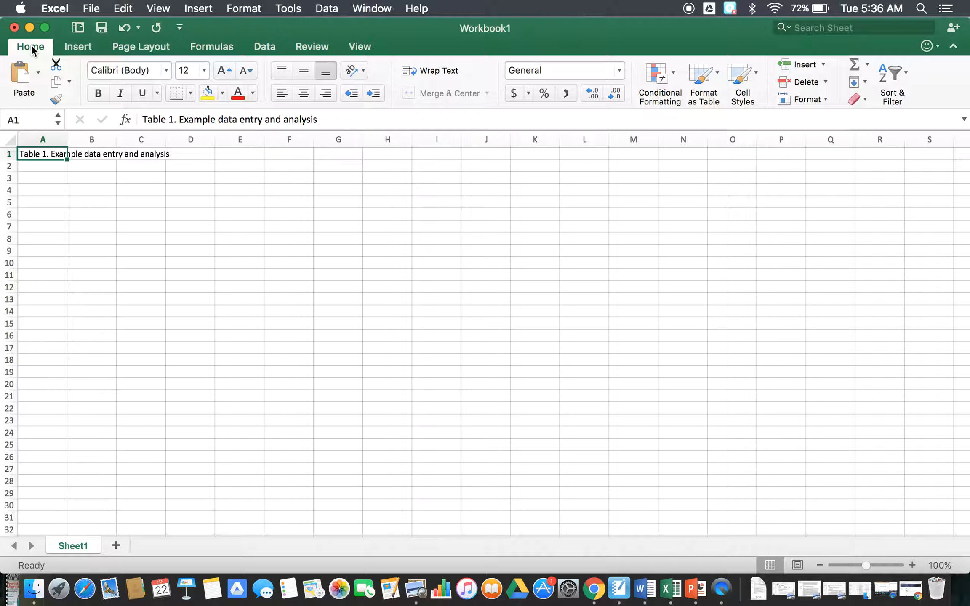
{"action": "left_click", "coordinate": [100, 92]}
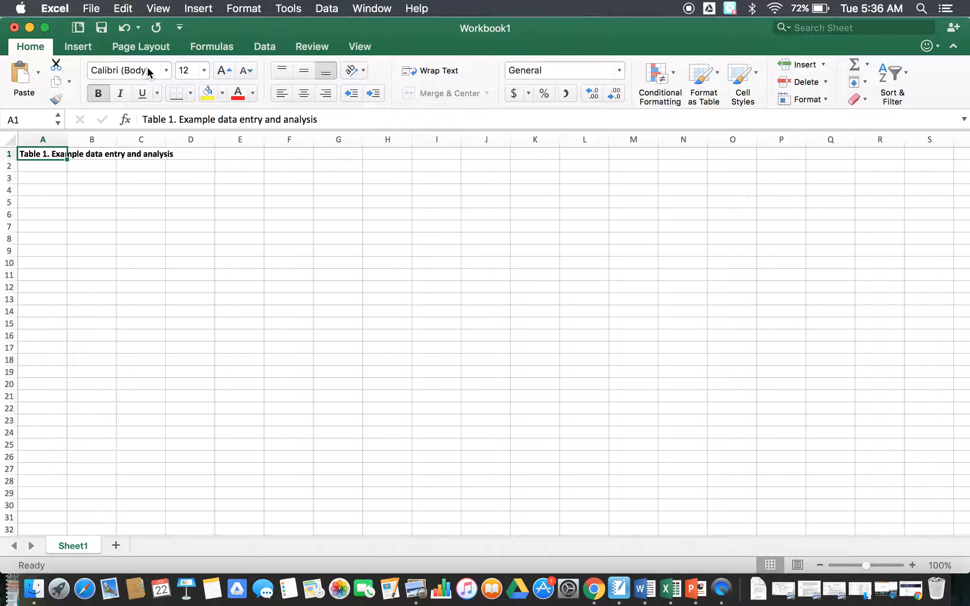
{"action": "left_click", "coordinate": [167, 70]}
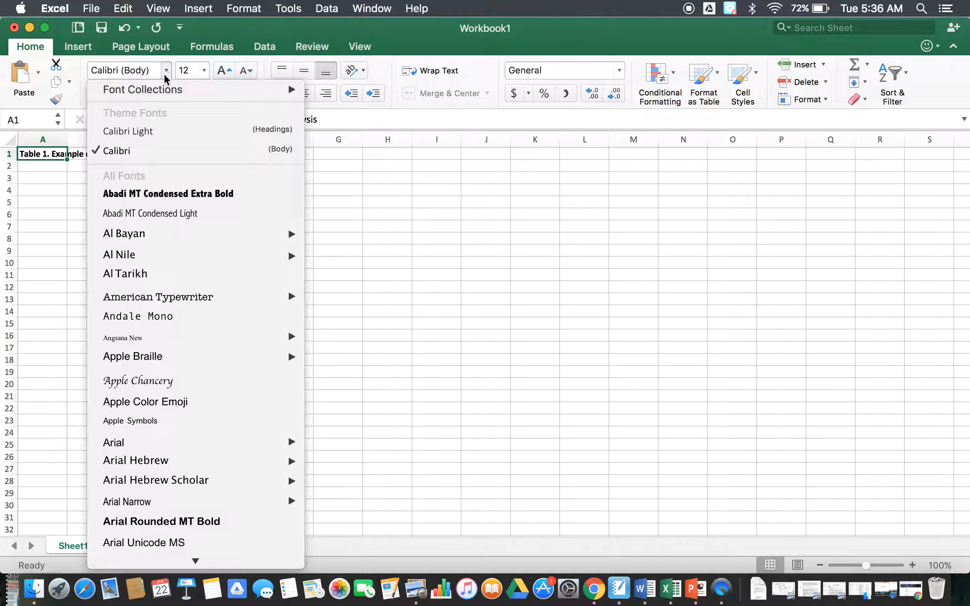
{"action": "key", "text": "t"}
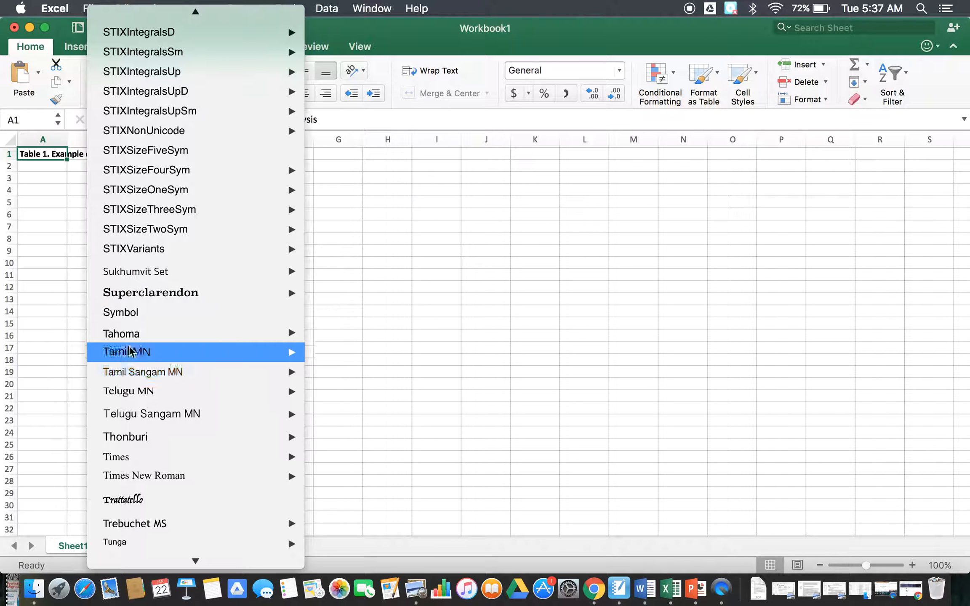
{"action": "left_click", "coordinate": [135, 479]}
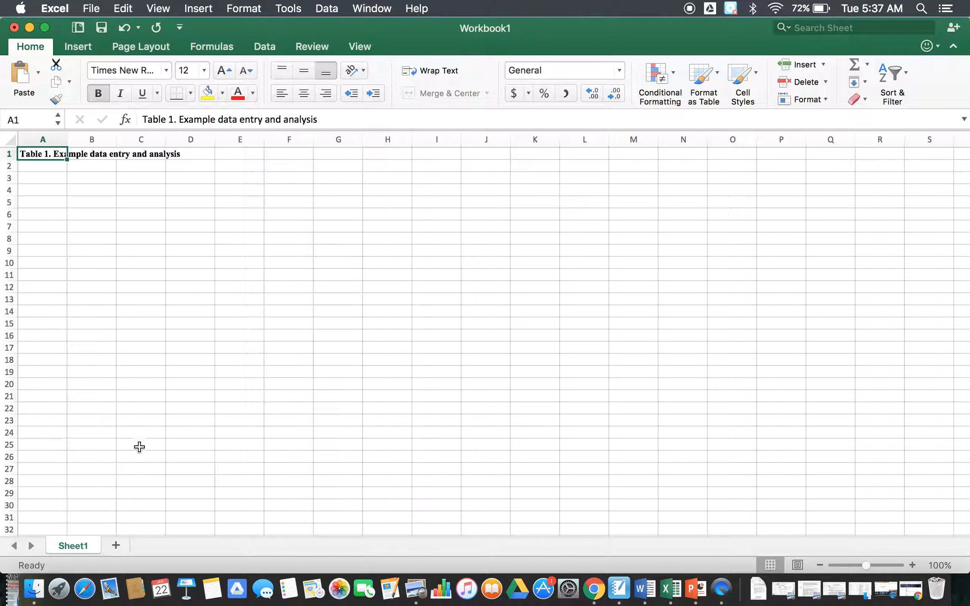
{"action": "left_click", "coordinate": [200, 72]}
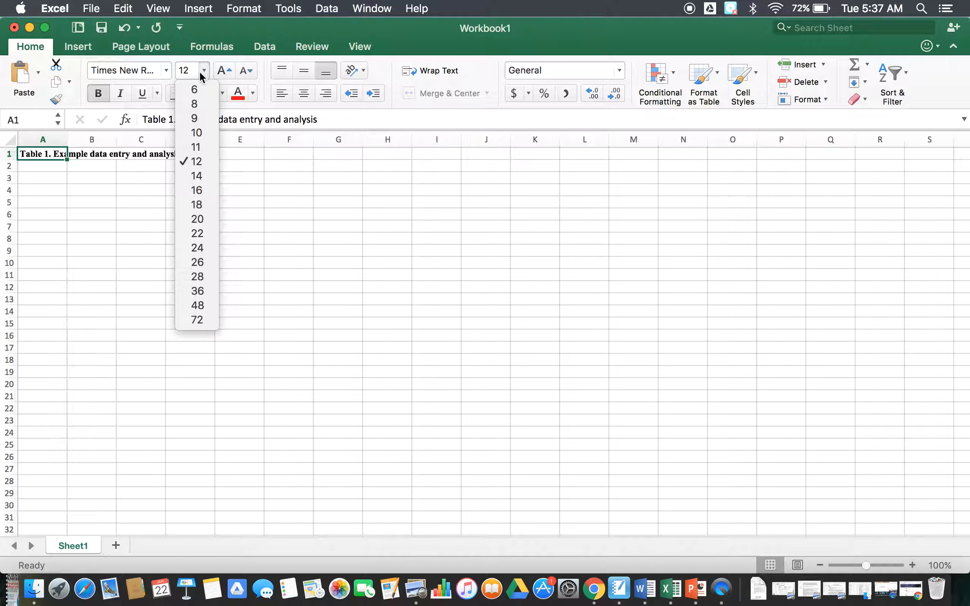
{"action": "left_click", "coordinate": [196, 190]}
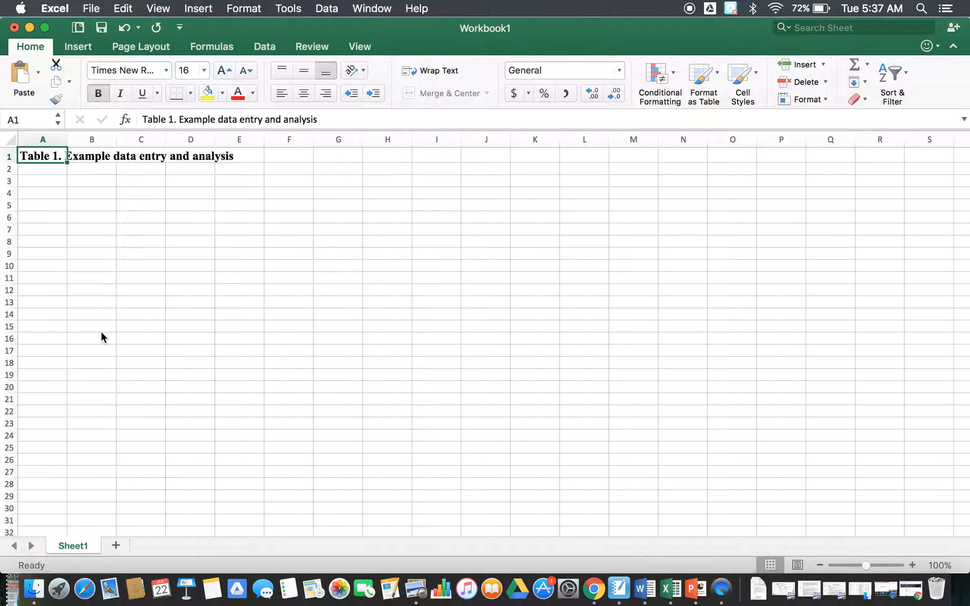
Enter the column headers Location, Date, Rainfall (in) and Temperature (F) in cells A3 to D3.
{"action": "left_click", "coordinate": [32, 182]}
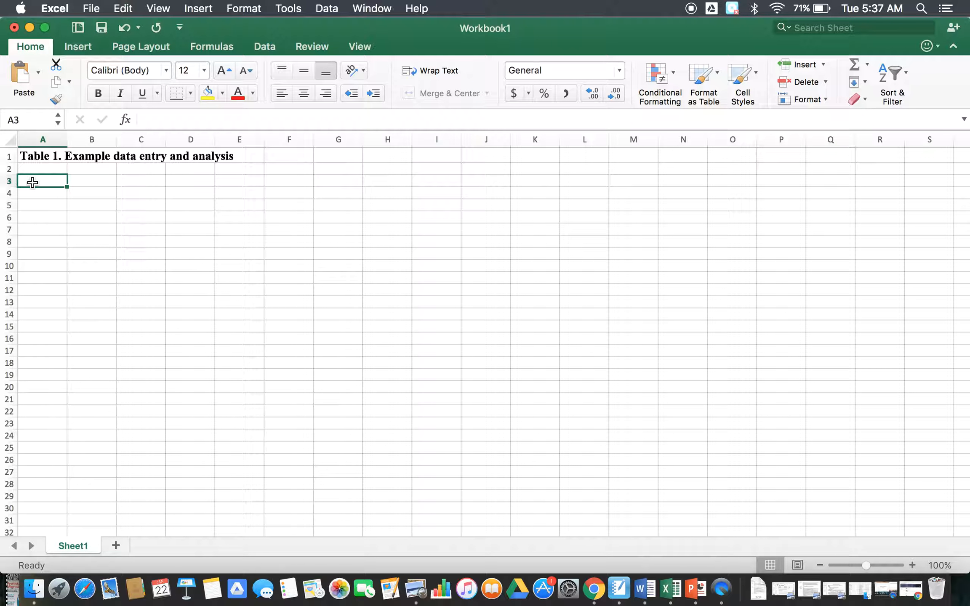
{"action": "type", "text": "Location"}
{"action": "key", "text": "Tab"}
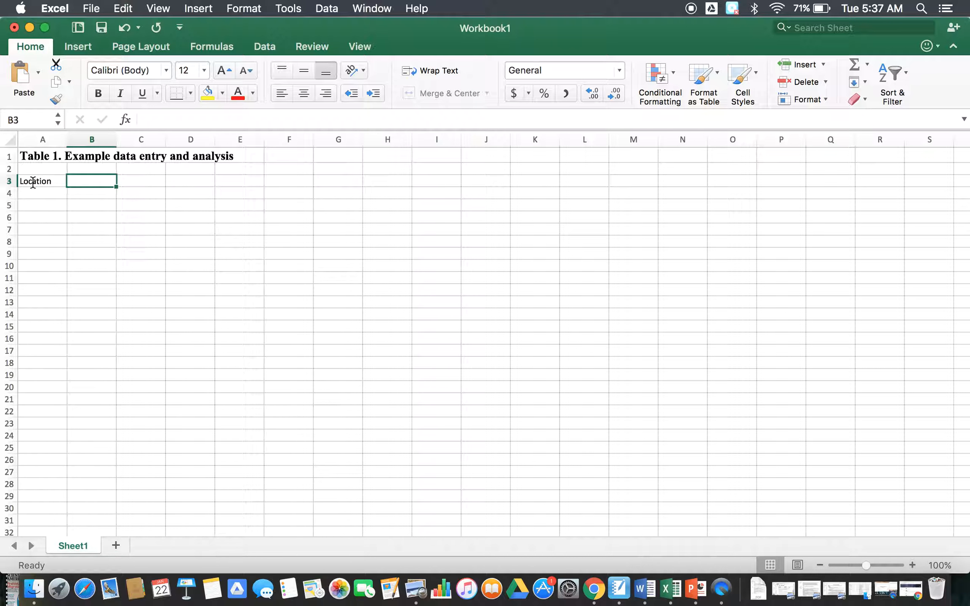
{"action": "type", "text": "Date"}
{"action": "key", "text": "Tab"}
{"action": "type", "text": "R"}
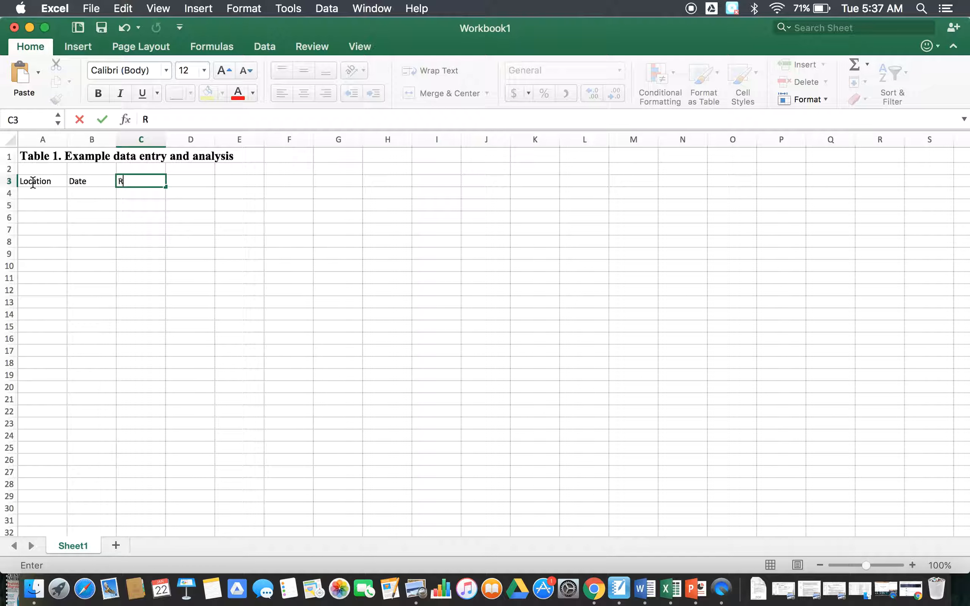
{"action": "type", "text": "ainfall (in"}
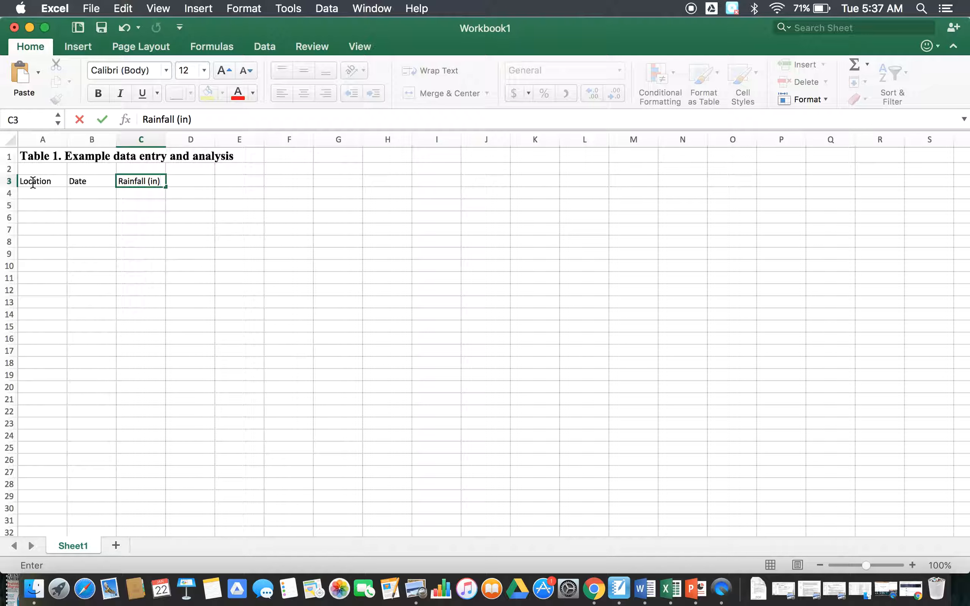
{"action": "key", "text": "Tab"}
{"action": "type", "text": "Temperature (F"}
{"action": "key", "text": "Return"}
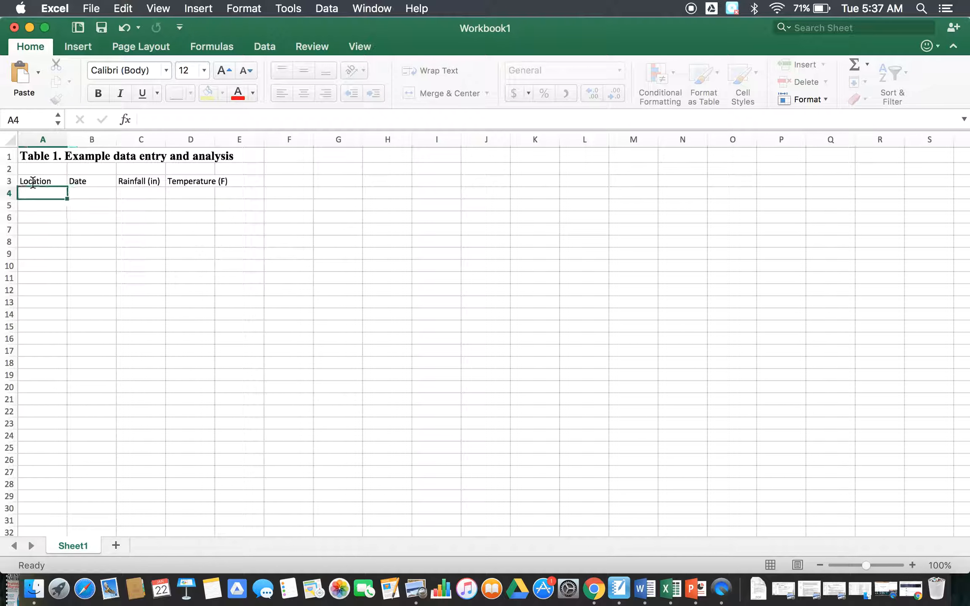
Enter Miami, Pittsburgh and Portland as the first three locations in cells A4 to A6.
{"action": "type", "text": "Miami"}
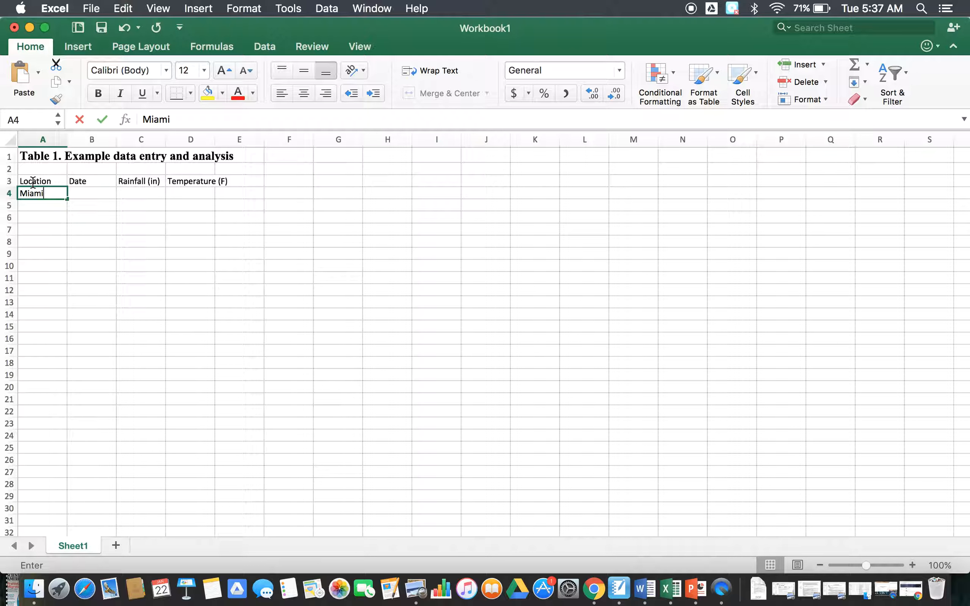
{"action": "key", "text": "Return"}
{"action": "type", "text": "Pittsburgh"}
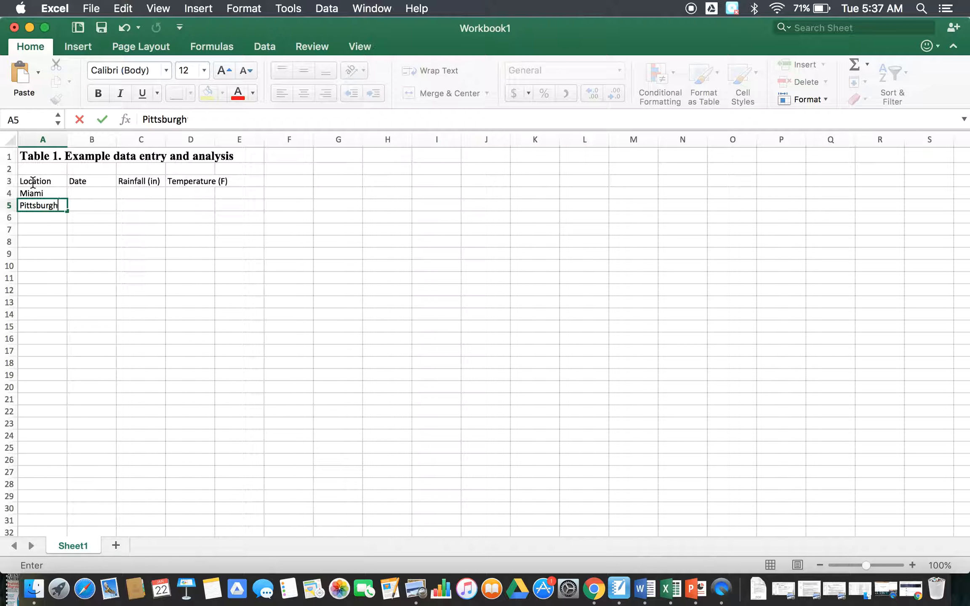
{"action": "key", "text": "Return"}
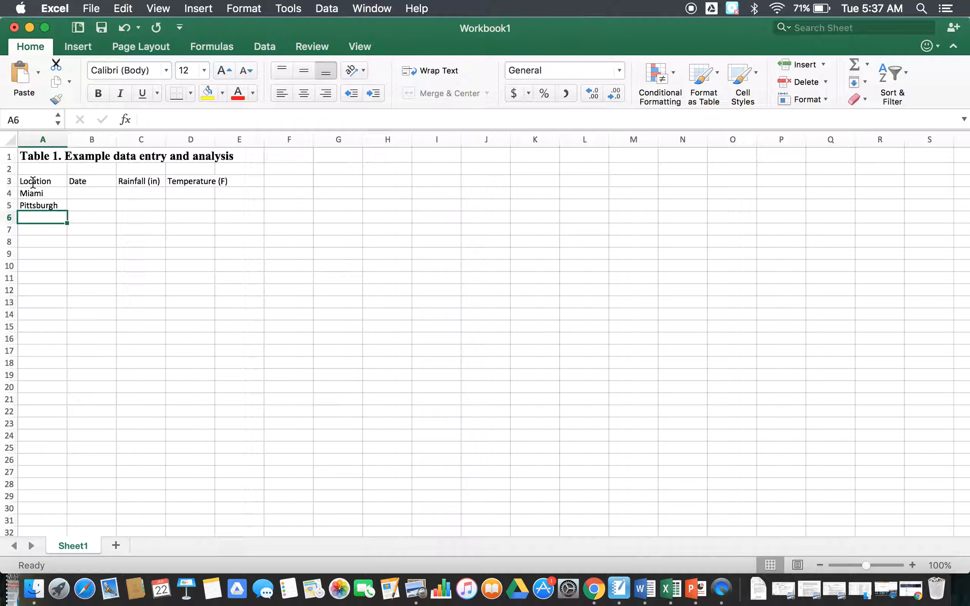
{"action": "type", "text": "Portland"}
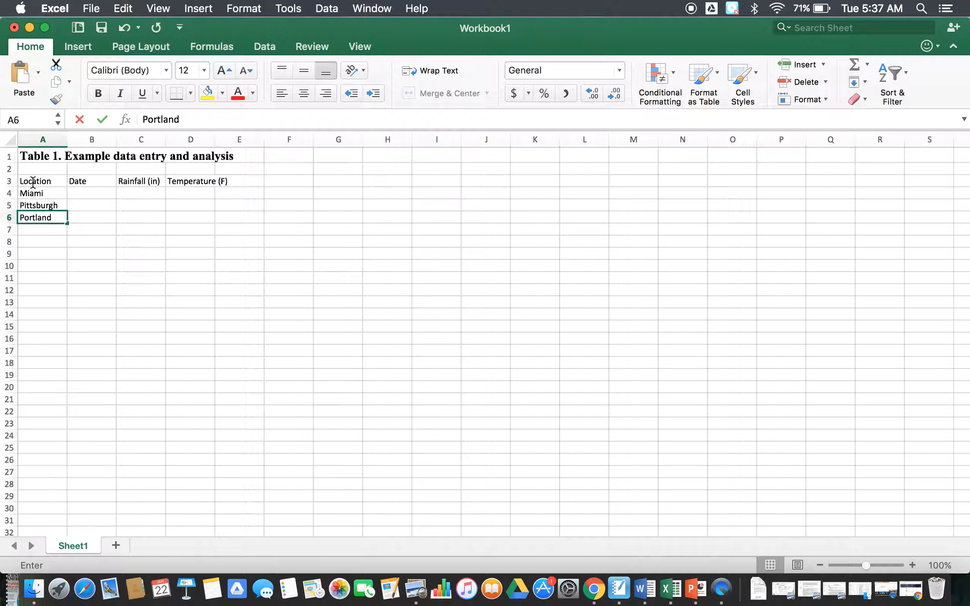
{"action": "type", "text": "Miam"}
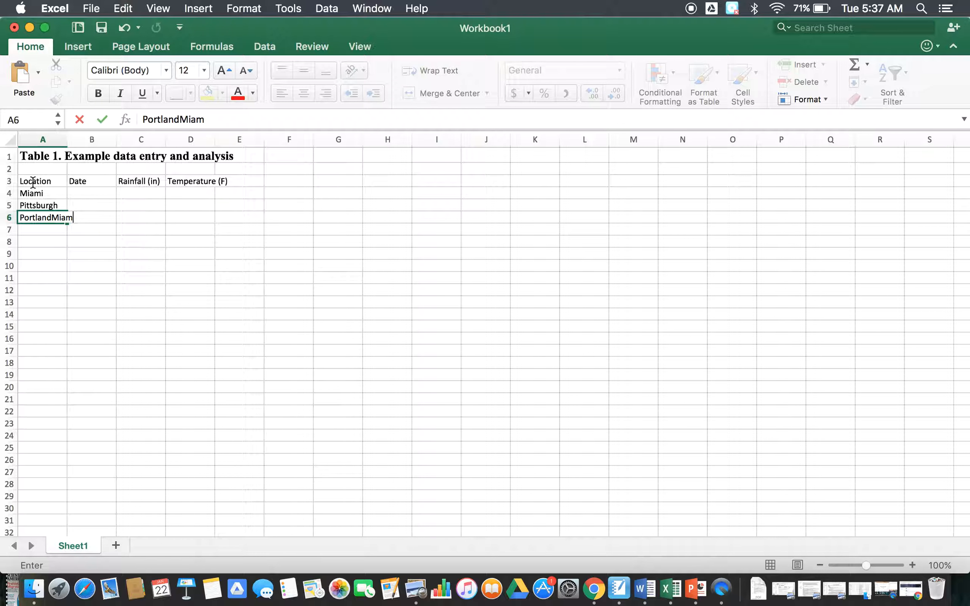
{"action": "key", "text": "BackSpace"}
{"action": "key", "text": "BackSpace"}
{"action": "key", "text": "BackSpace"}
{"action": "key", "text": "BackSpace"}
{"action": "key", "text": "Return"}
Continue the Location column with Miami, Pittsburgh, Portland and Seattle in cells A7 to A10.
{"action": "type", "text": "Mia"}
{"action": "key", "text": "Return"}
{"action": "type", "text": "Pi"}
{"action": "key", "text": "Return"}
{"action": "type", "text": "Porl"}
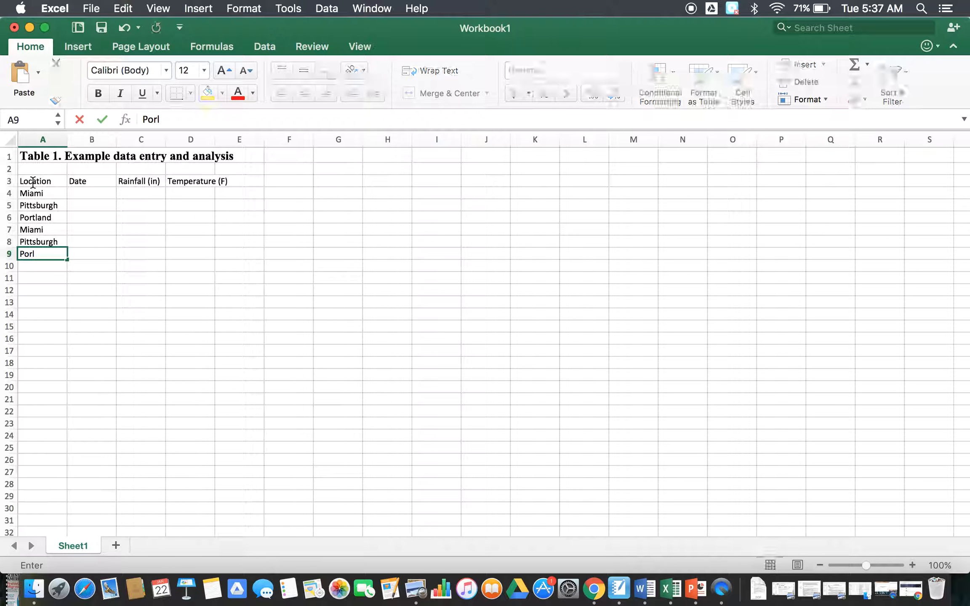
{"action": "key", "text": "Return"}
{"action": "type", "text": "Seattle"}
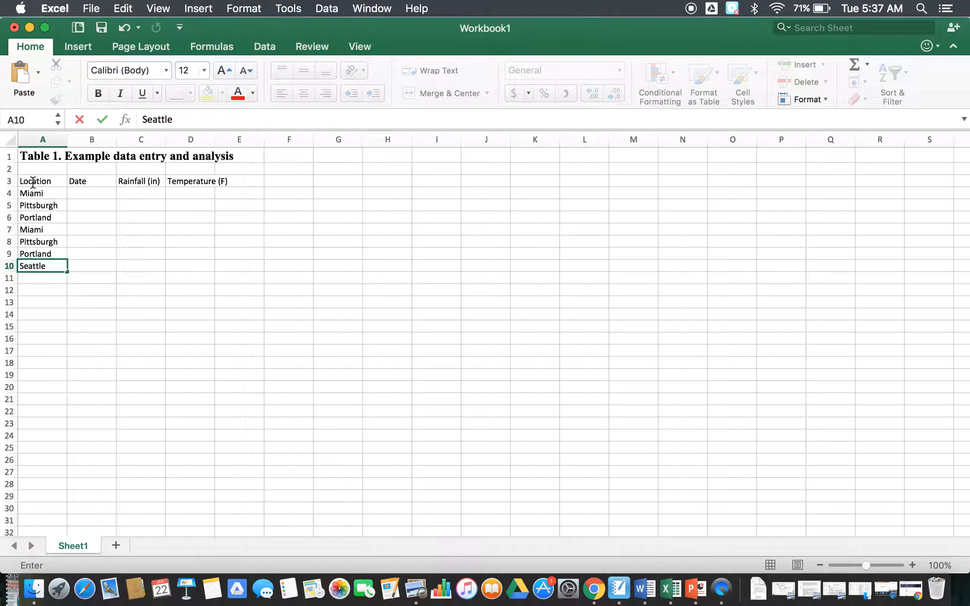
{"action": "key", "text": "Return"}
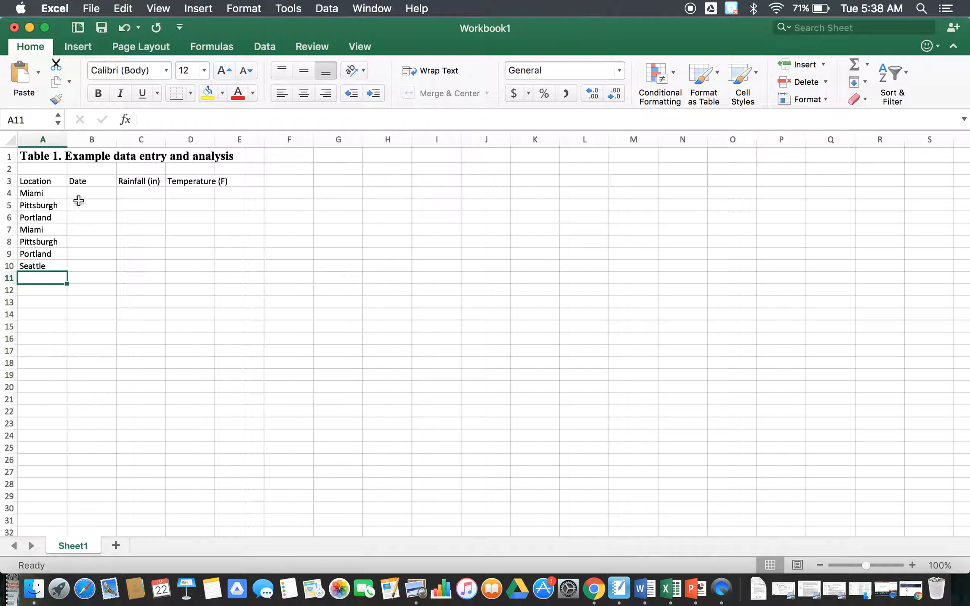
Enter the dates 05/23/90, 06/24/90 and 12/22/90 for the first three locations in cells B4 to B6.
{"action": "left_click", "coordinate": [89, 194]}
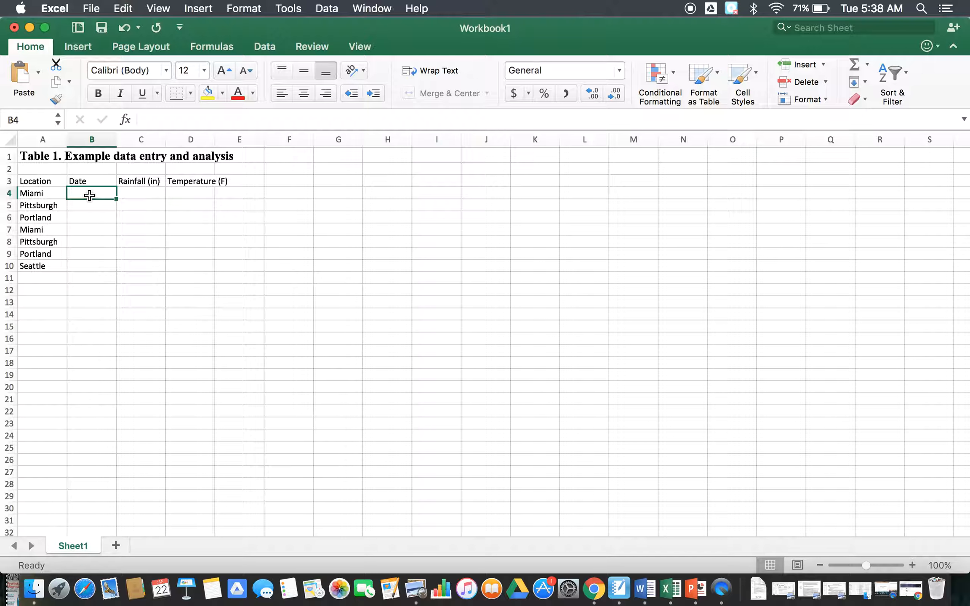
{"action": "type", "text": "05/23/90"}
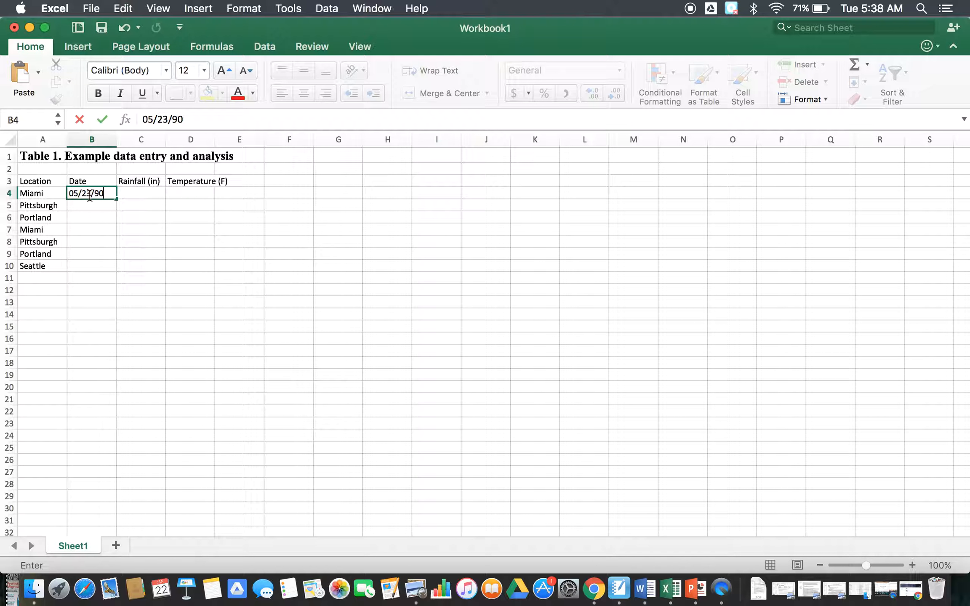
{"action": "key", "text": "Return"}
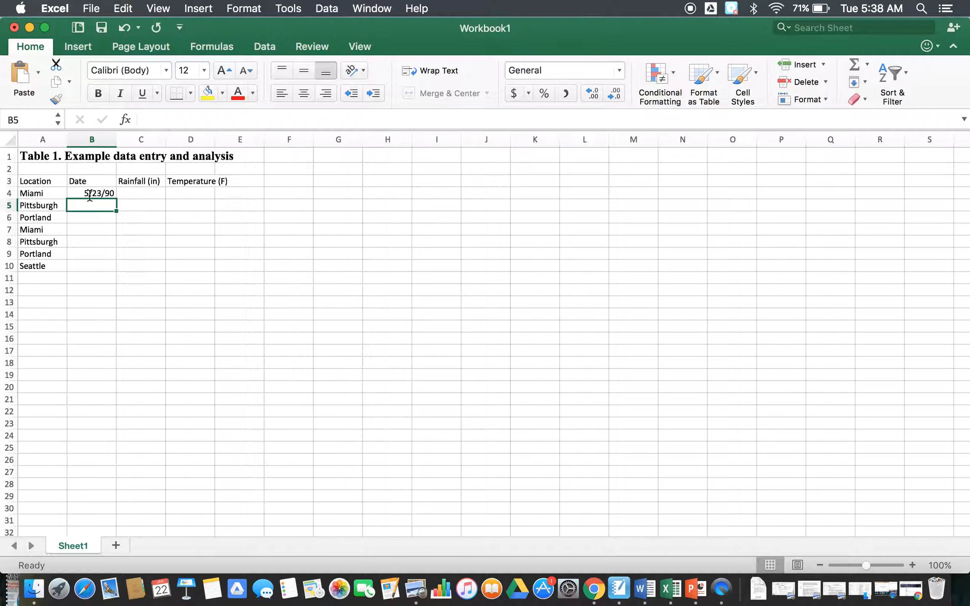
{"action": "type", "text": "06/24/90"}
{"action": "key", "text": "Return"}
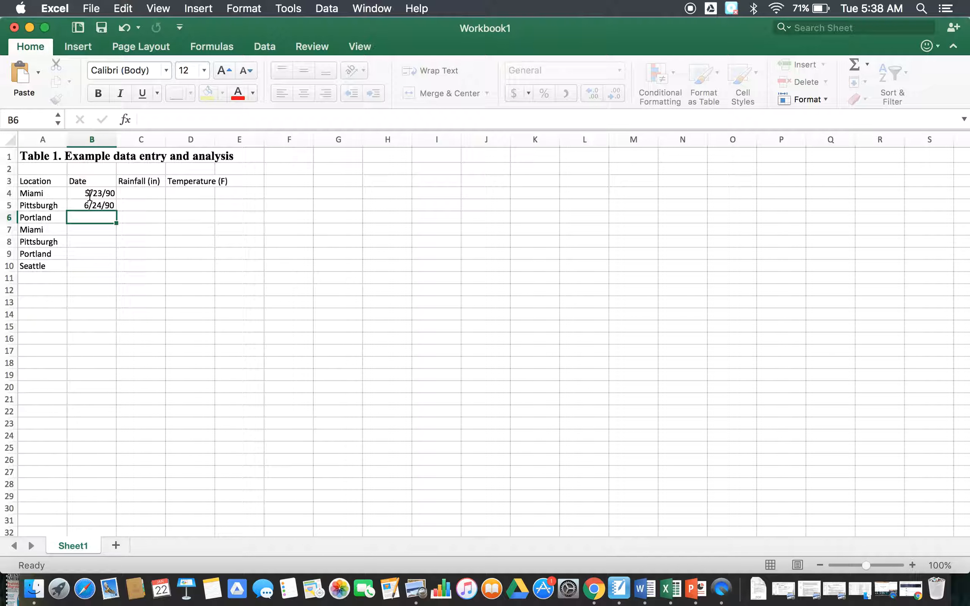
{"action": "type", "text": "12/22/90"}
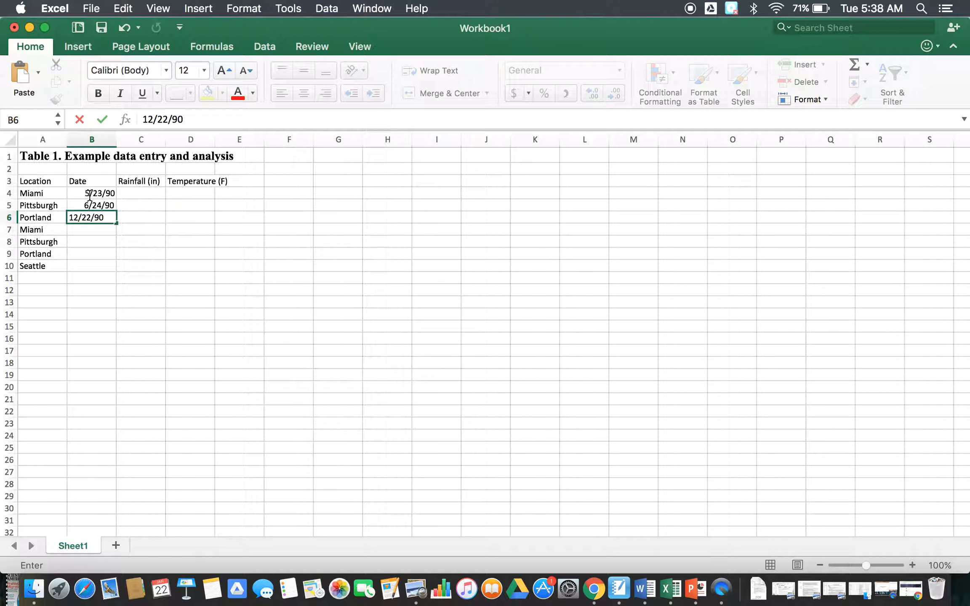
{"action": "key", "text": "Return"}
Fill in the remaining dates in cells B7 to B10: 06/24/90, 12/22/90, 05/23/90 and 05/23/90.
{"action": "type", "text": "0"}
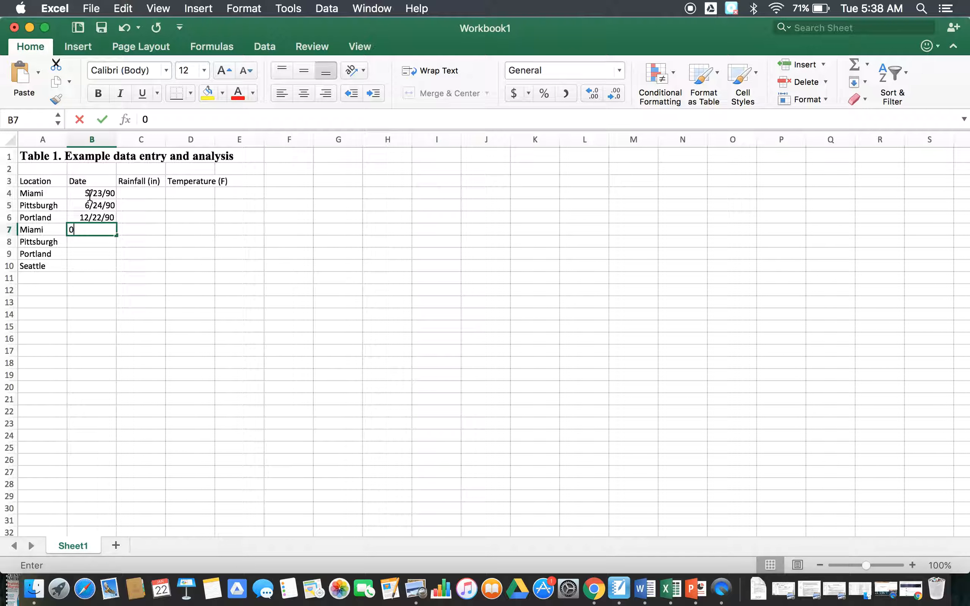
{"action": "type", "text": "6/24/"}
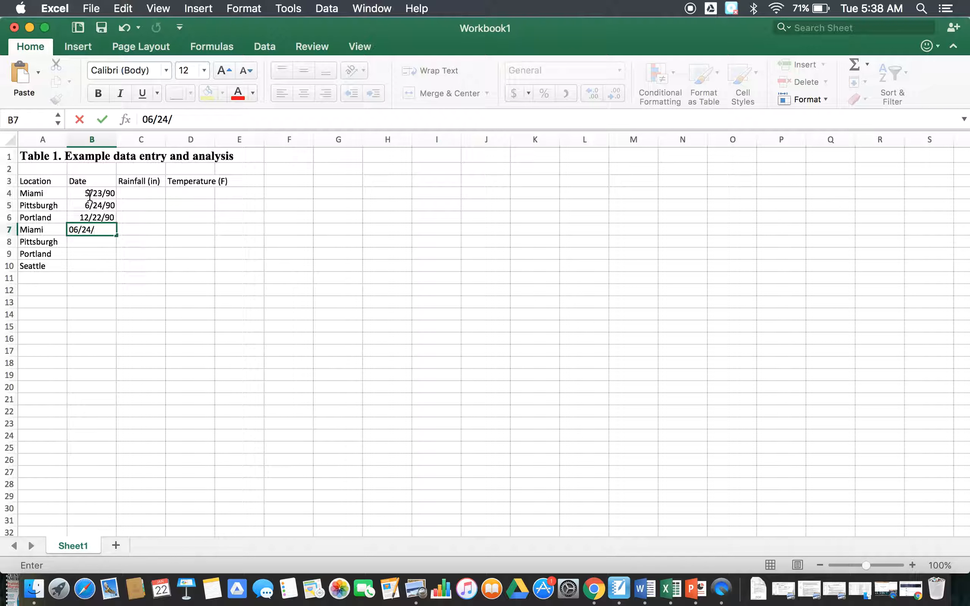
{"action": "type", "text": "90"}
{"action": "key", "text": "Return"}
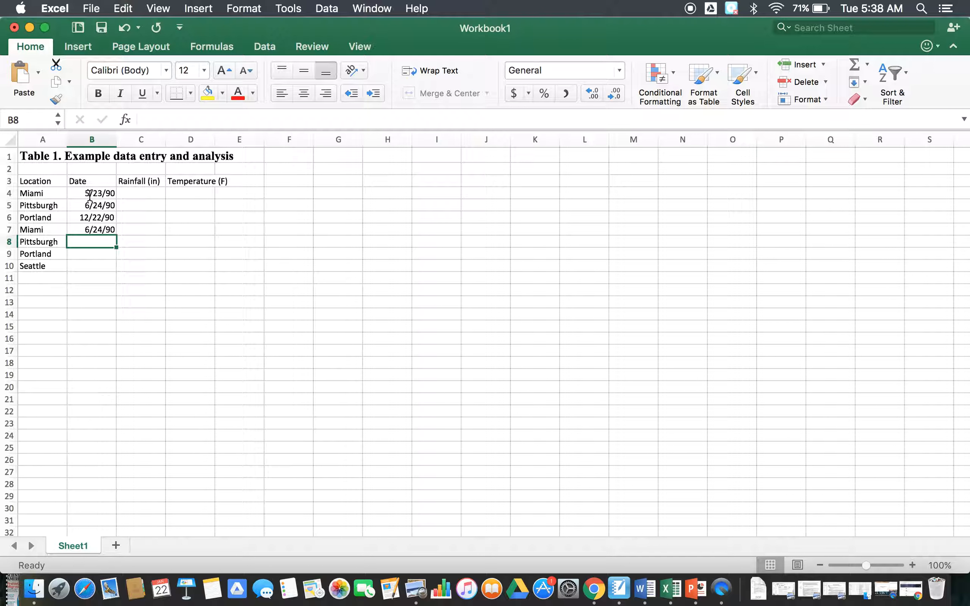
{"action": "type", "text": "12/22/90"}
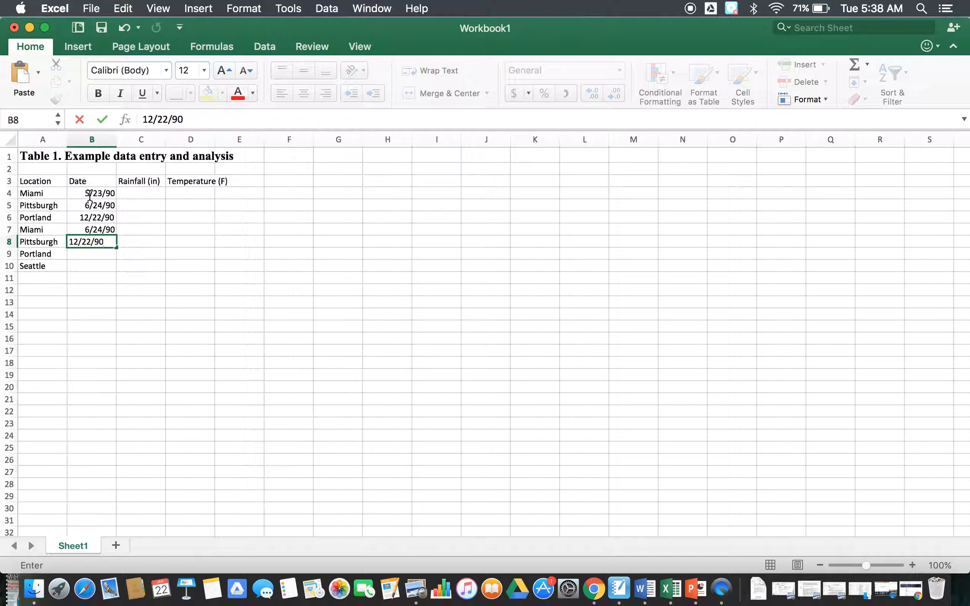
{"action": "key", "text": "Return"}
{"action": "type", "text": "05/23/90"}
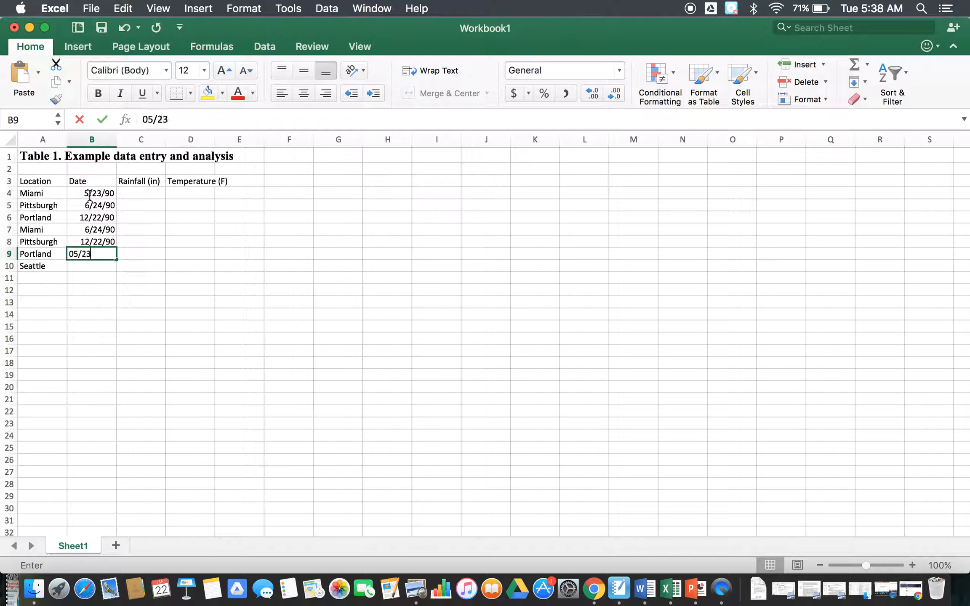
{"action": "key", "text": "Return"}
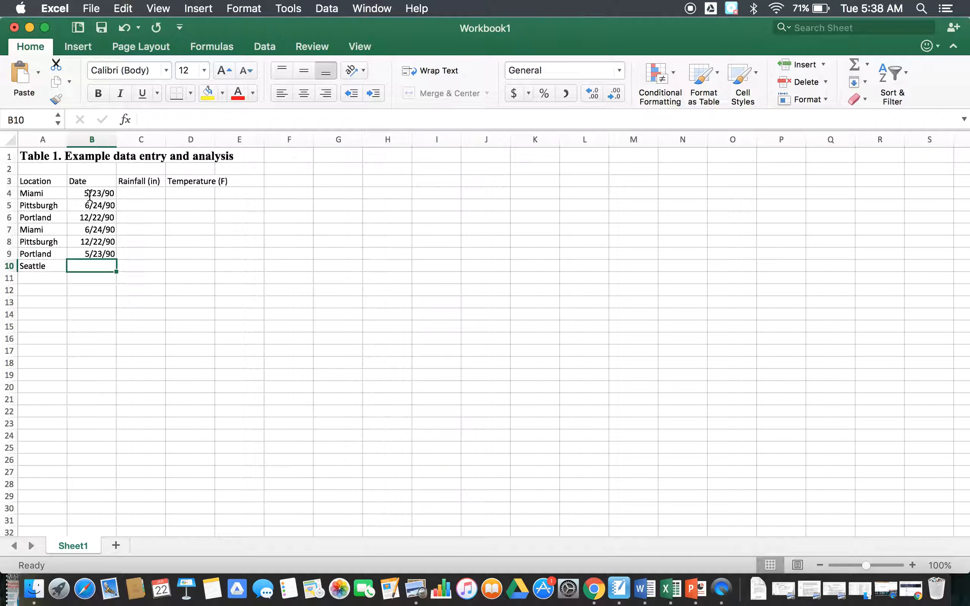
{"action": "type", "text": "05/2"}
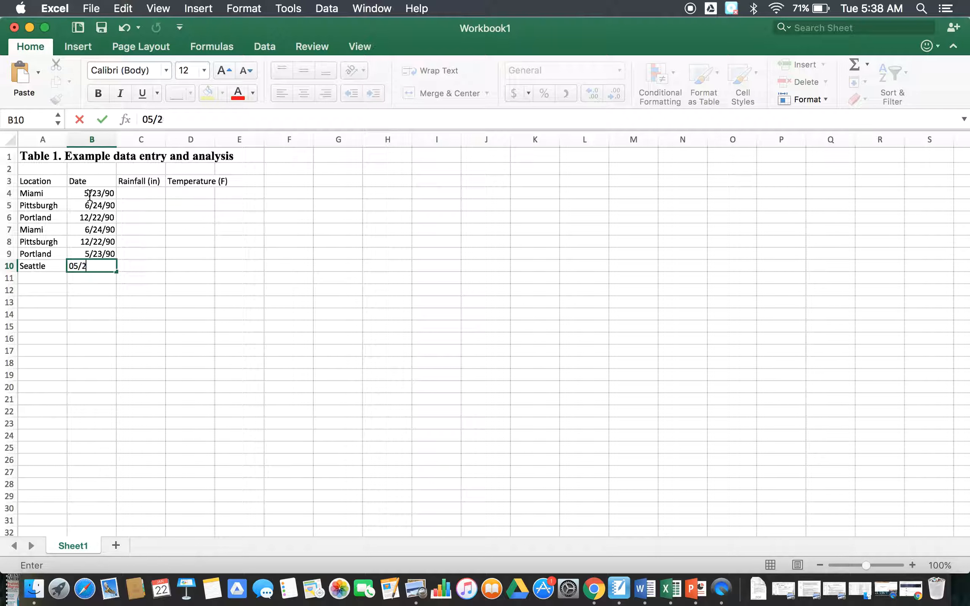
{"action": "type", "text": "3/90"}
{"action": "key", "text": "Return"}
Enter the rainfall values 1.1, 0.2 and 2.3 for the first three locations in cells C4 to C6.
{"action": "left_click", "coordinate": [141, 195]}
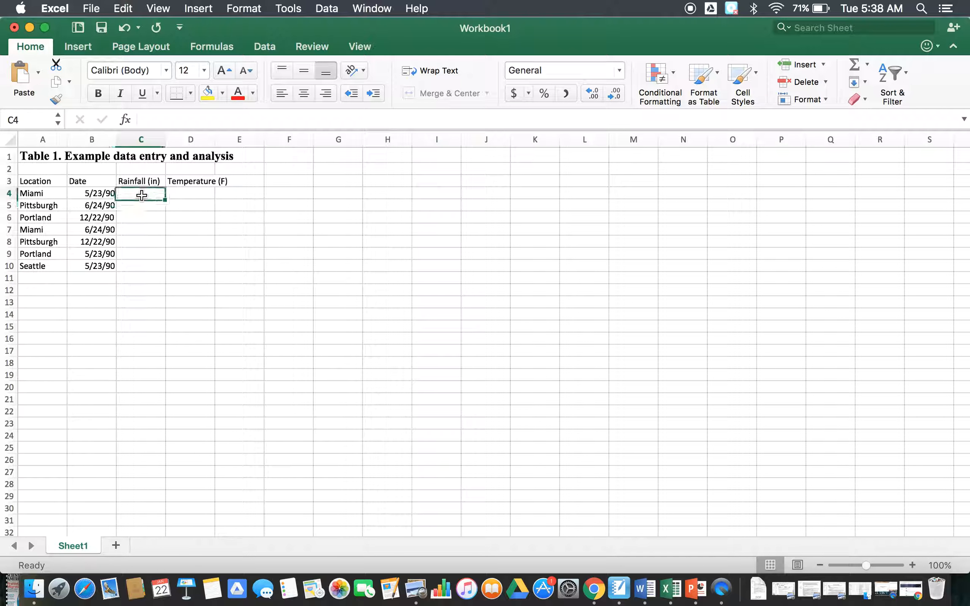
{"action": "type", "text": "1.1"}
{"action": "key", "text": "Return"}
{"action": "type", "text": "0.2"}
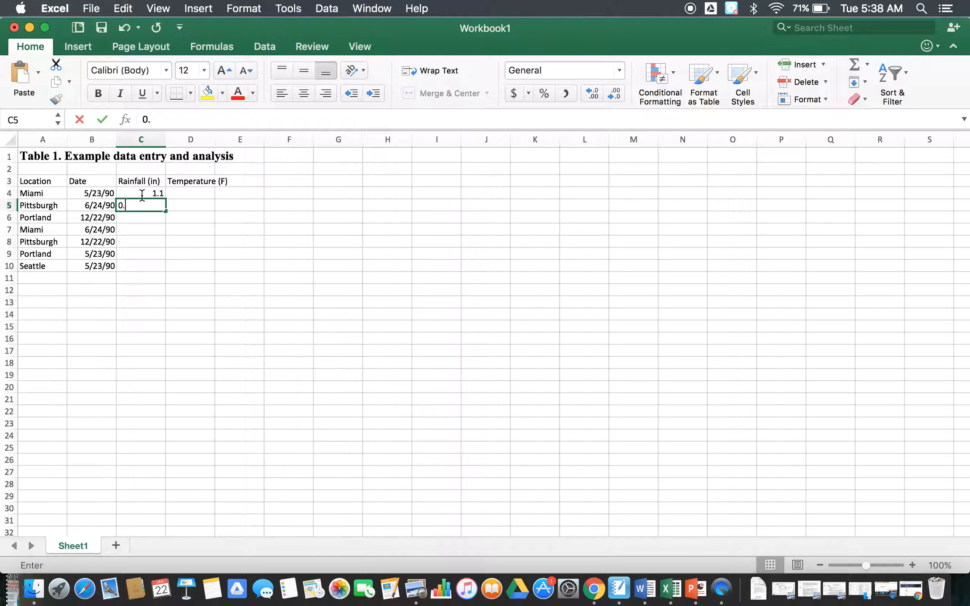
{"action": "key", "text": "Return"}
{"action": "type", "text": "2.3"}
{"action": "key", "text": "Return"}
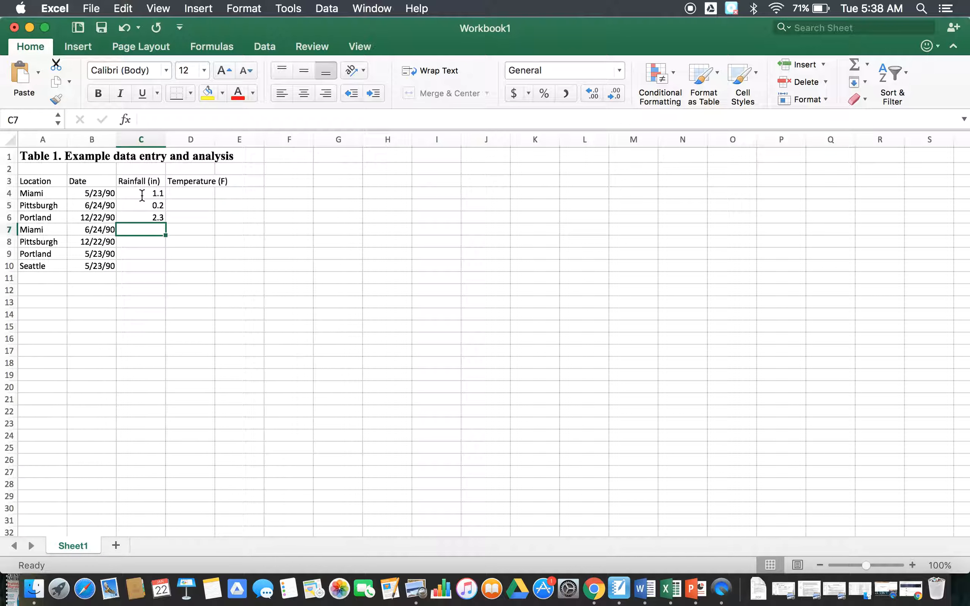
Fill in the remaining rainfall values in cells C7 to C10: 1.3, 0.8, 3.8 and 106.
{"action": "type", "text": "1.3"}
{"action": "key", "text": "Return"}
{"action": "type", "text": "0.8"}
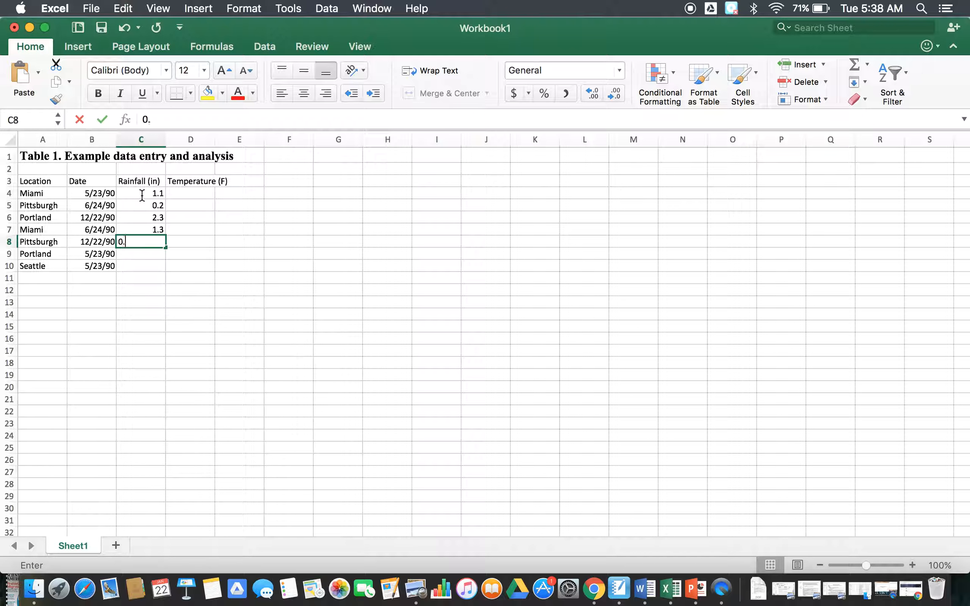
{"action": "key", "text": "Return"}
{"action": "type", "text": "3.8"}
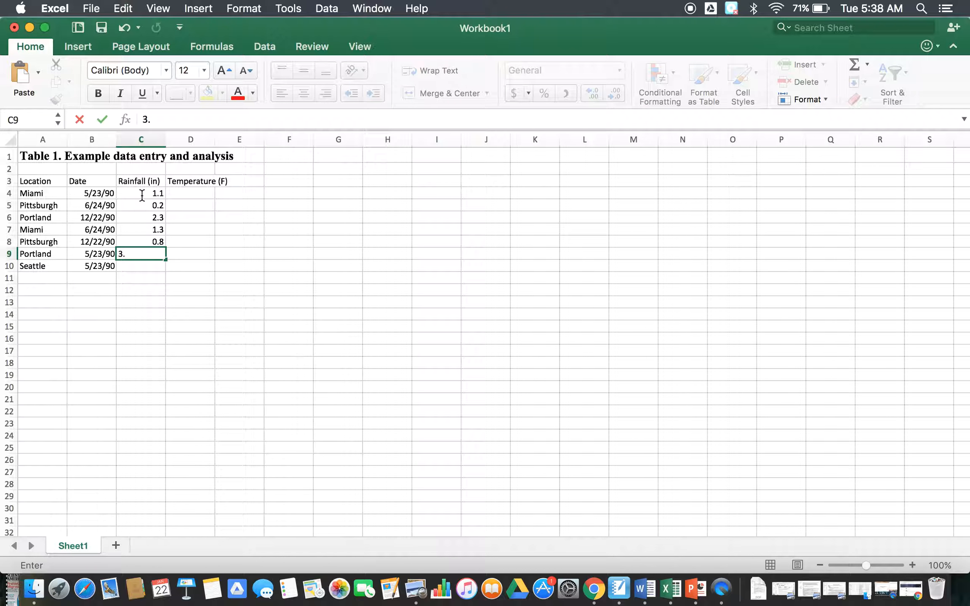
{"action": "key", "text": "Return"}
{"action": "type", "text": "10"}
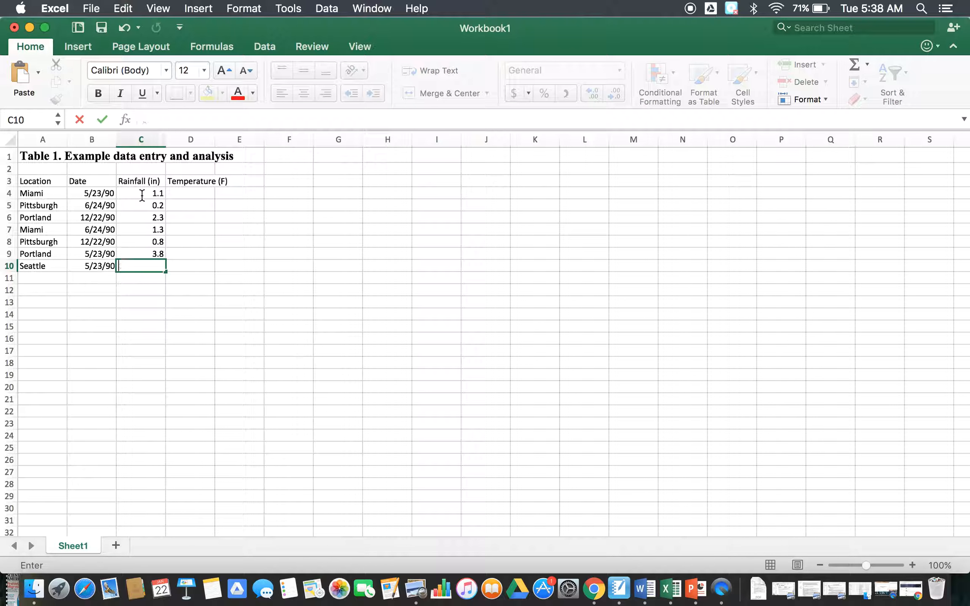
{"action": "type", "text": "6."}
{"action": "key", "text": "Return"}
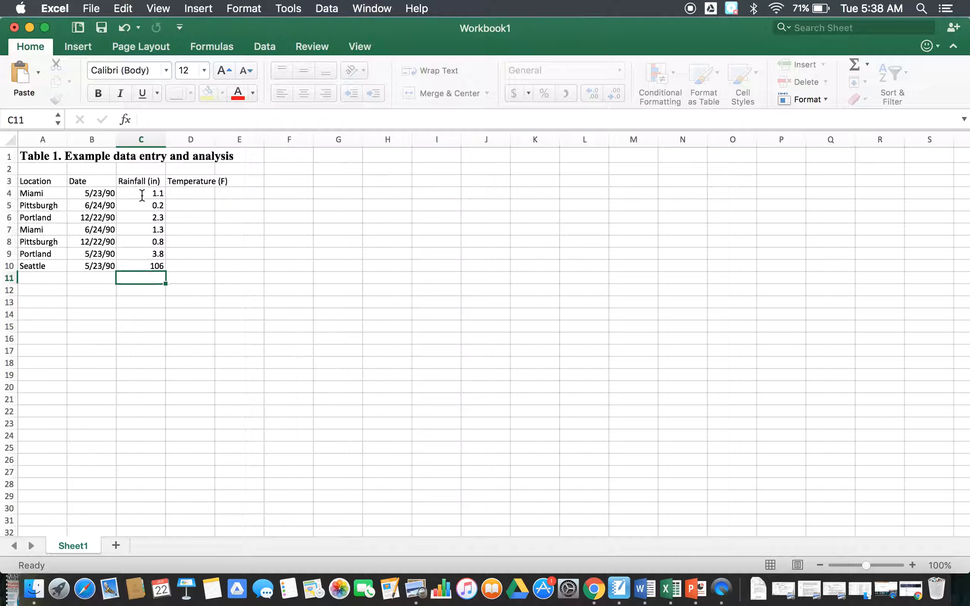
Enter the temperatures 72 and 85 for the first two locations in cells D4 and D5.
{"action": "left_click", "coordinate": [202, 194]}
{"action": "type", "text": "72"}
{"action": "key", "text": "Return"}
{"action": "type", "text": "85"}
{"action": "key", "text": "Return"}
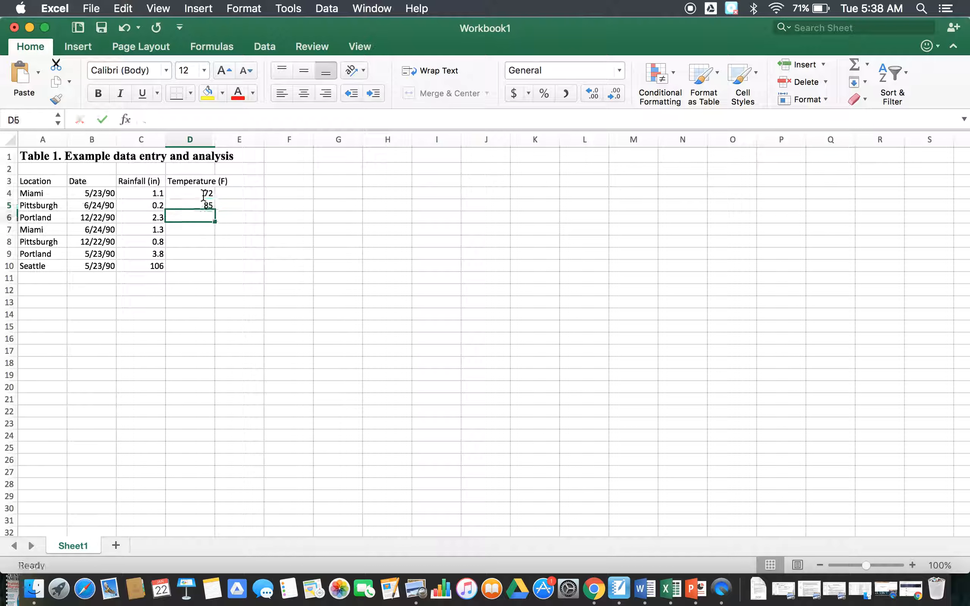
Enter 35120, 68, 45 and 63 in the Temperature column, cells D6 to D9.
{"action": "type", "text": "35"}
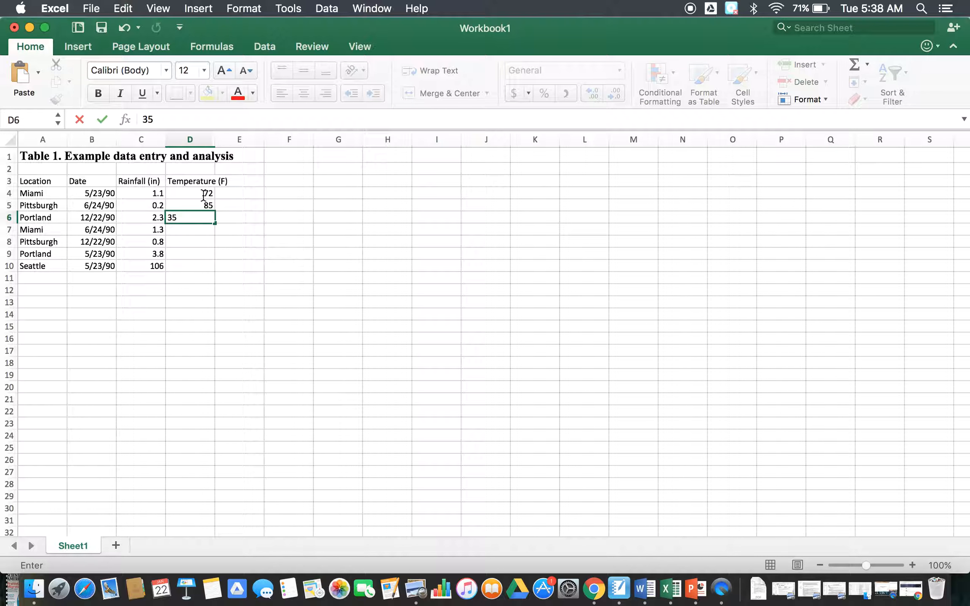
{"action": "type", "text": "120"}
{"action": "key", "text": "Return"}
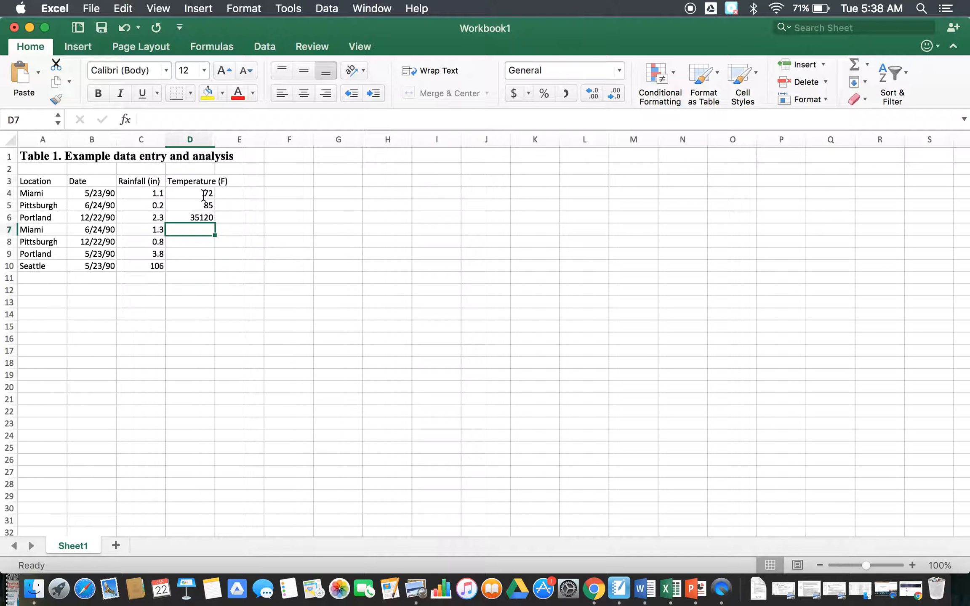
{"action": "type", "text": "68"}
{"action": "key", "text": "Return"}
{"action": "type", "text": "45"}
{"action": "key", "text": "Return"}
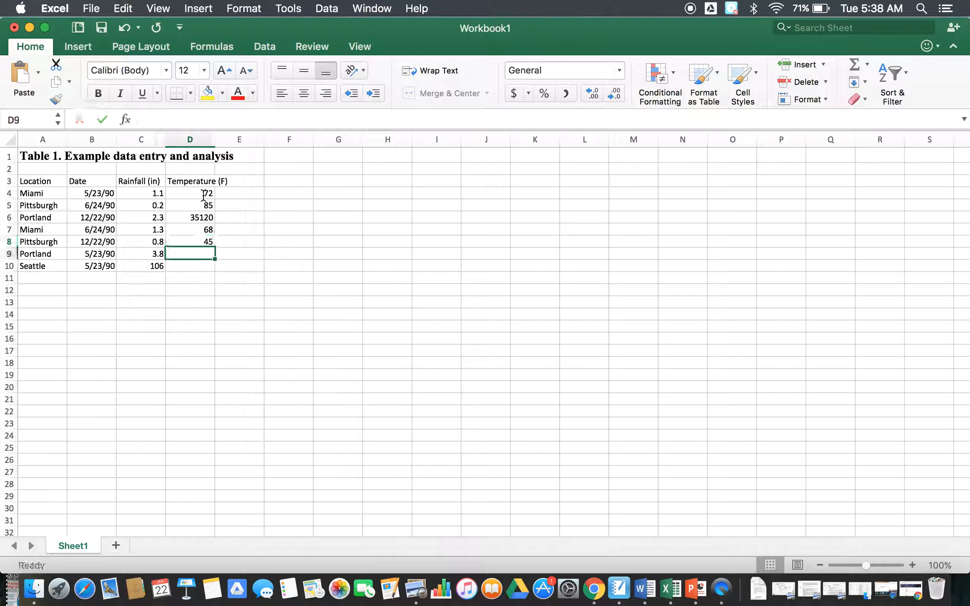
{"action": "type", "text": "63"}
{"action": "key", "text": "Return"}
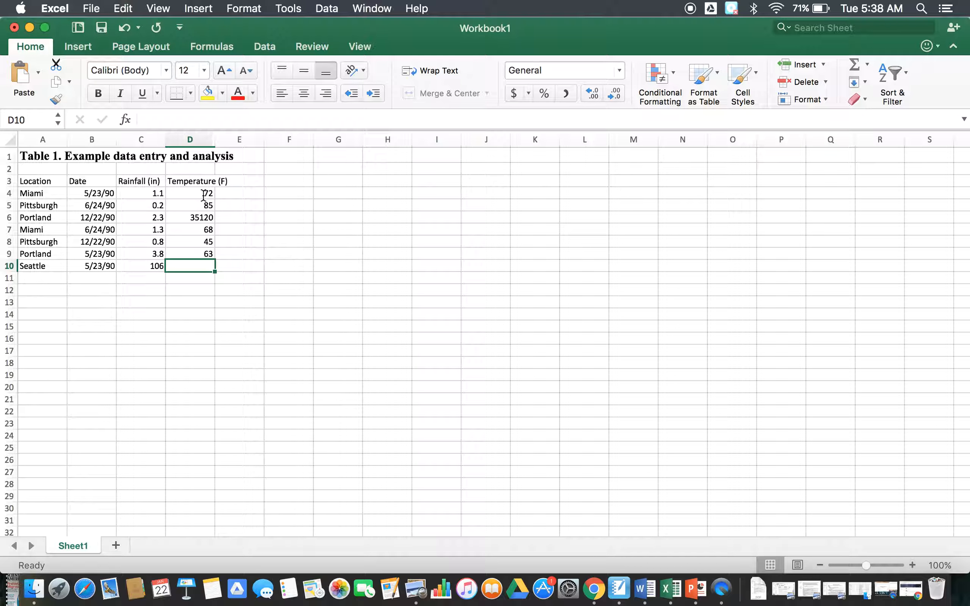
Correct the temperatures in cells D6 and D7 to 35 and 120.
{"action": "key", "text": "Up"}
{"action": "key", "text": "Up"}
{"action": "key", "text": "Up"}
{"action": "key", "text": "Up"}
{"action": "key", "text": "Up"}
{"action": "key", "text": "Down"}
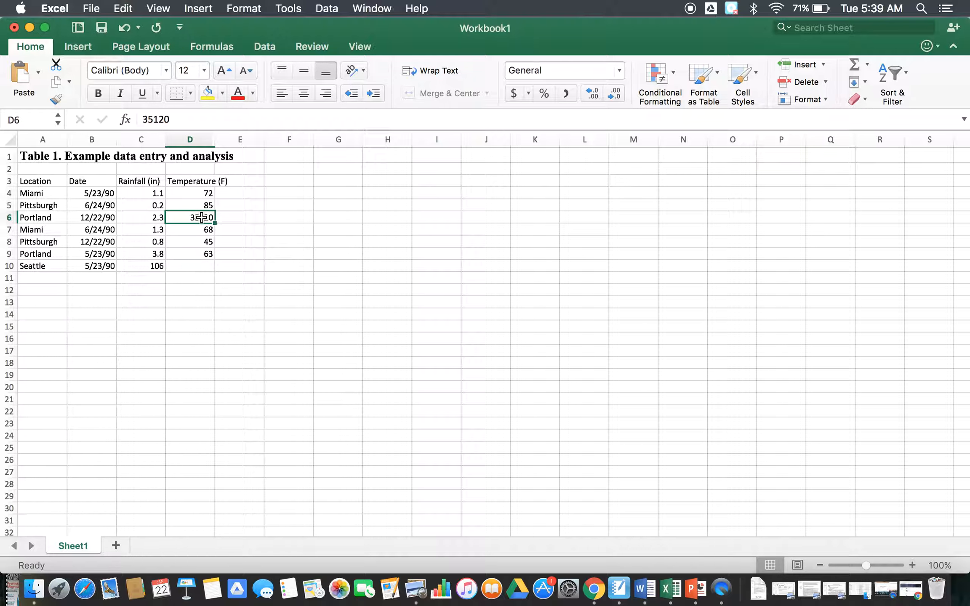
{"action": "type", "text": "35"}
{"action": "key", "text": "Return"}
{"action": "type", "text": "120"}
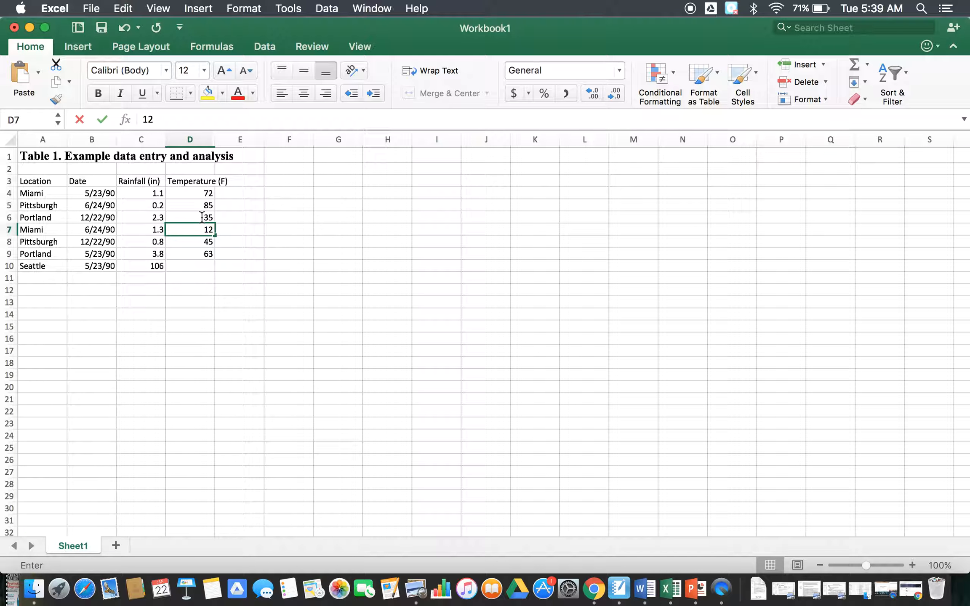
{"action": "key", "text": "Return"}
Enter the temperatures 68, 45 and 63 for the last three locations in cells D8 to D10.
{"action": "type", "text": "68"}
{"action": "key", "text": "Return"}
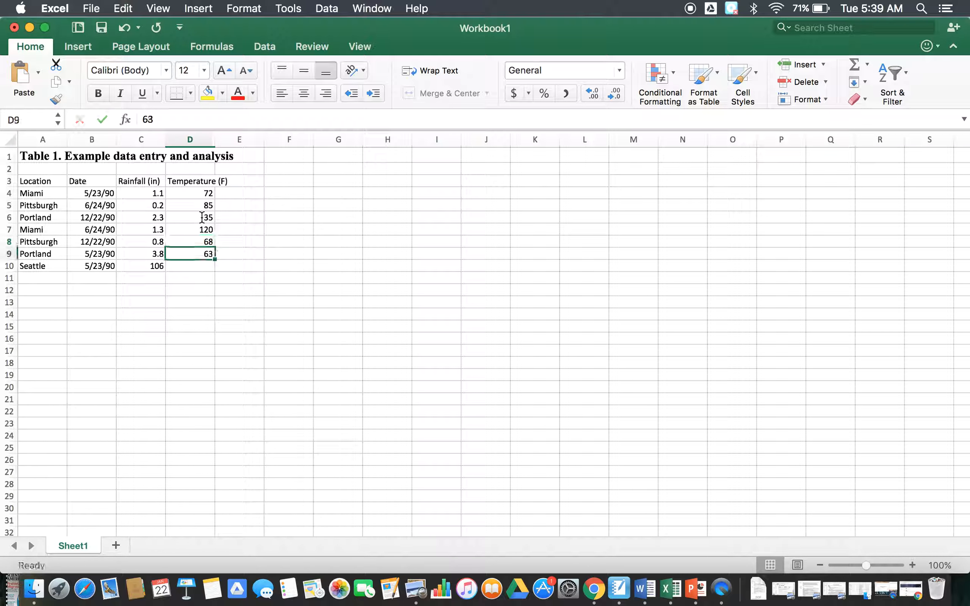
{"action": "type", "text": "45"}
{"action": "key", "text": "Return"}
{"action": "type", "text": "63"}
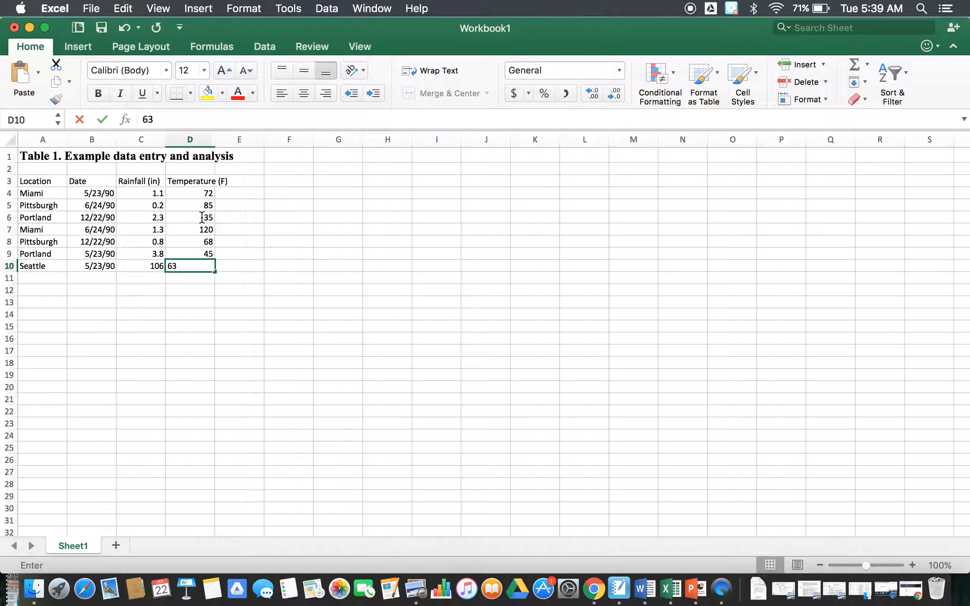
{"action": "key", "text": "Return"}
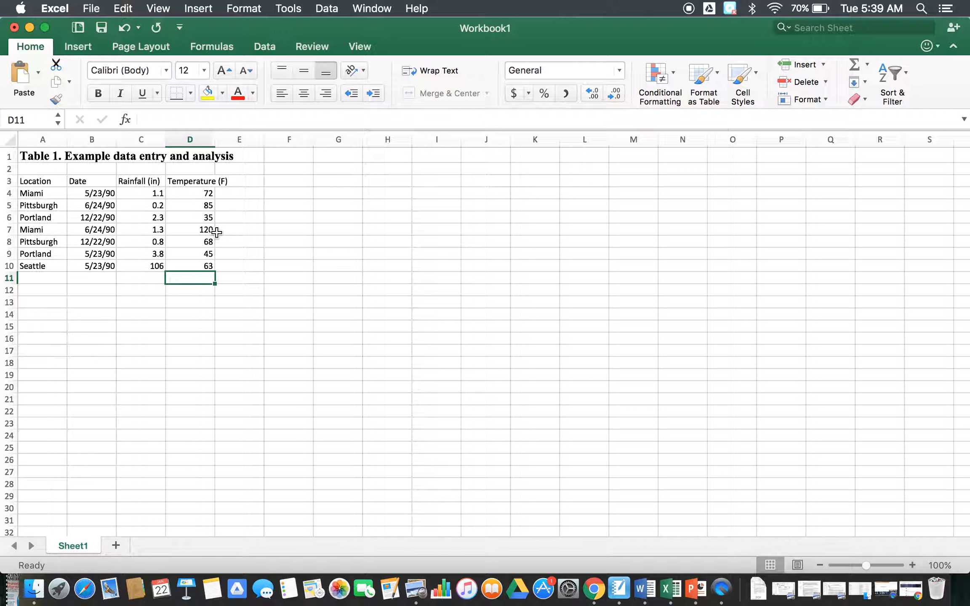
Format the table range A3:D10, headings included, in 14-point Arial.
{"action": "left_click", "coordinate": [53, 181]}
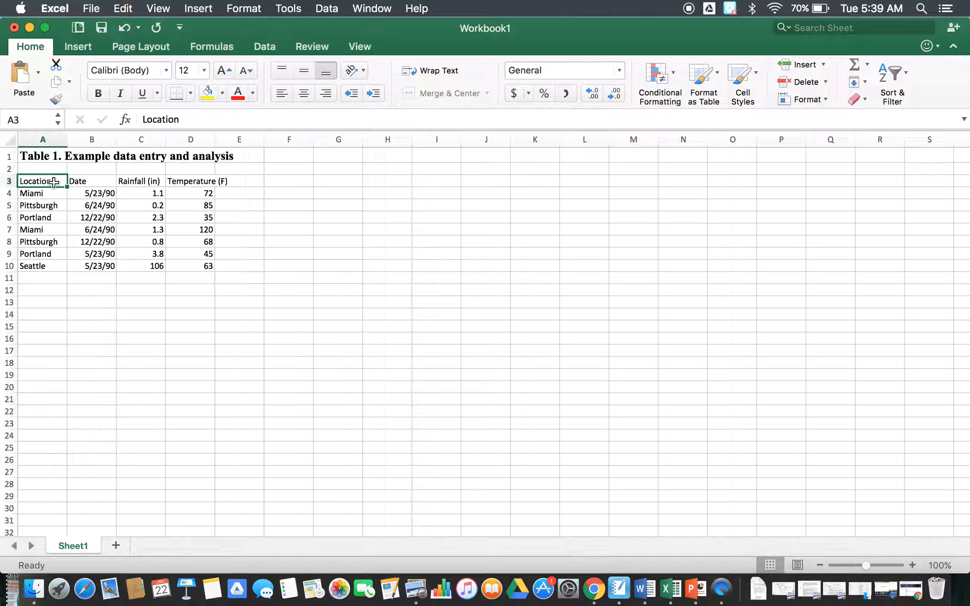
{"action": "left_click_drag", "start_coordinate": [53, 181], "coordinate": [171, 266]}
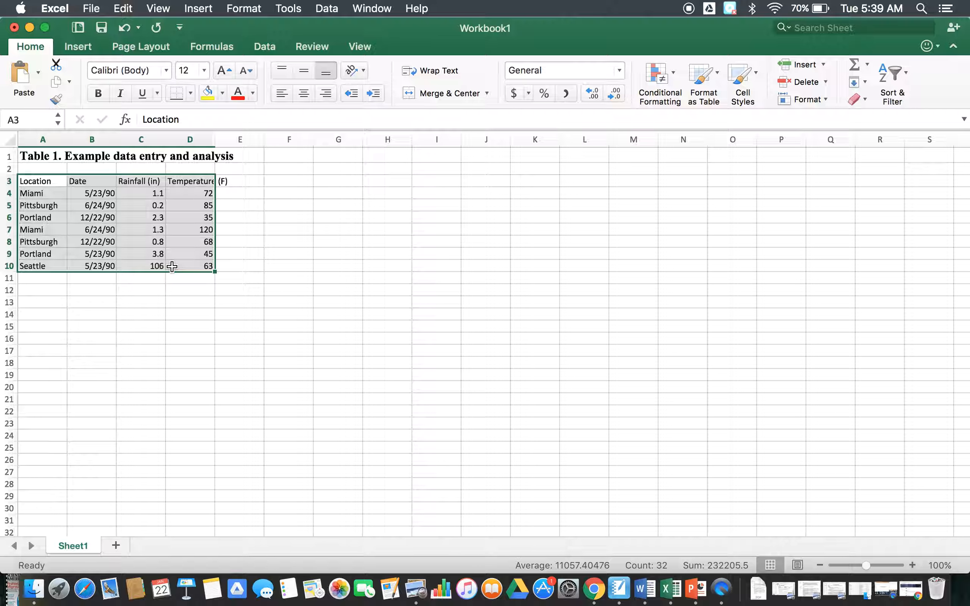
{"action": "left_click", "coordinate": [204, 71]}
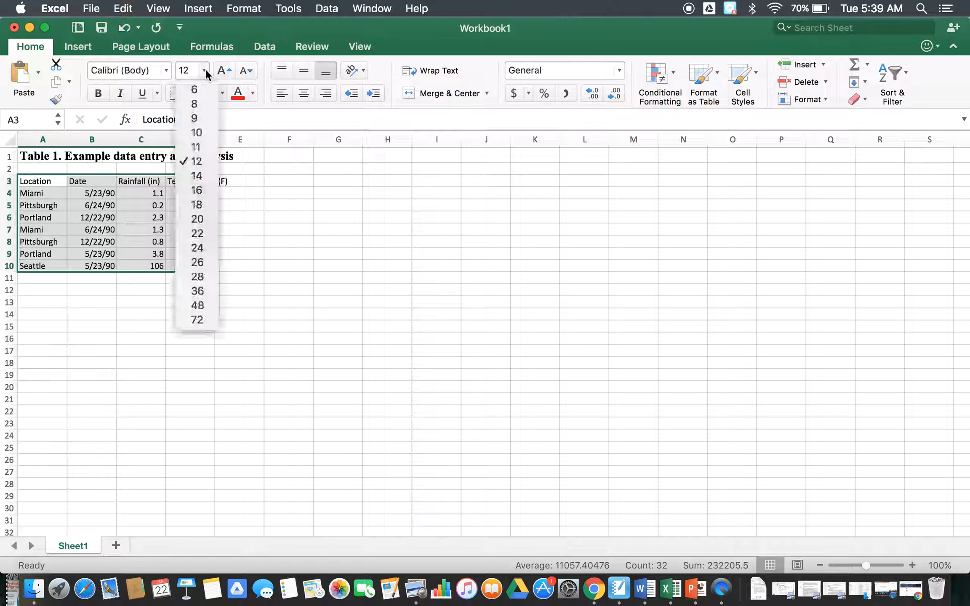
{"action": "left_click", "coordinate": [196, 176]}
{"action": "left_click", "coordinate": [165, 70]}
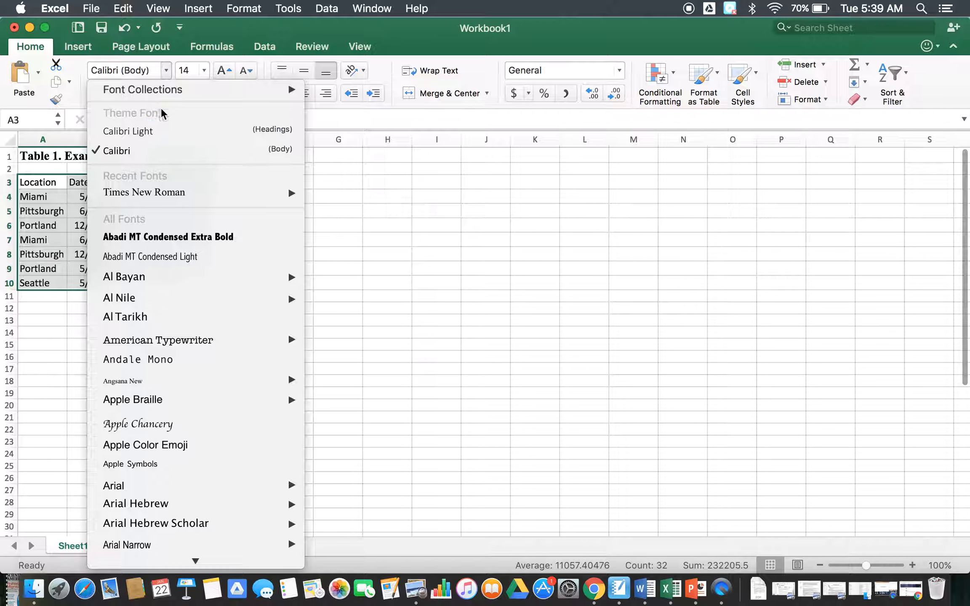
{"action": "mouse_move", "coordinate": [156, 278]}
{"action": "type", "text": "arial"}
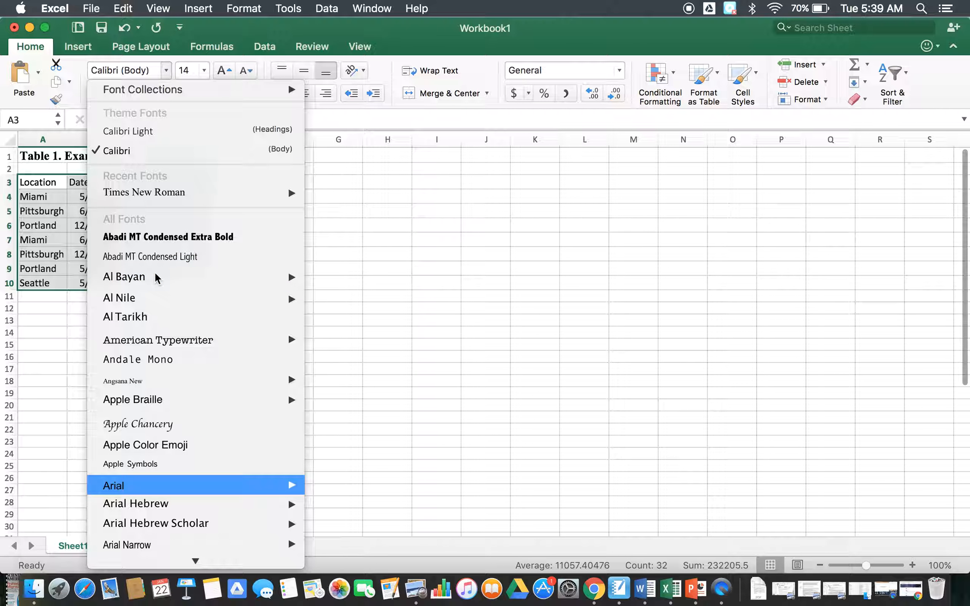
{"action": "key", "text": "Return"}
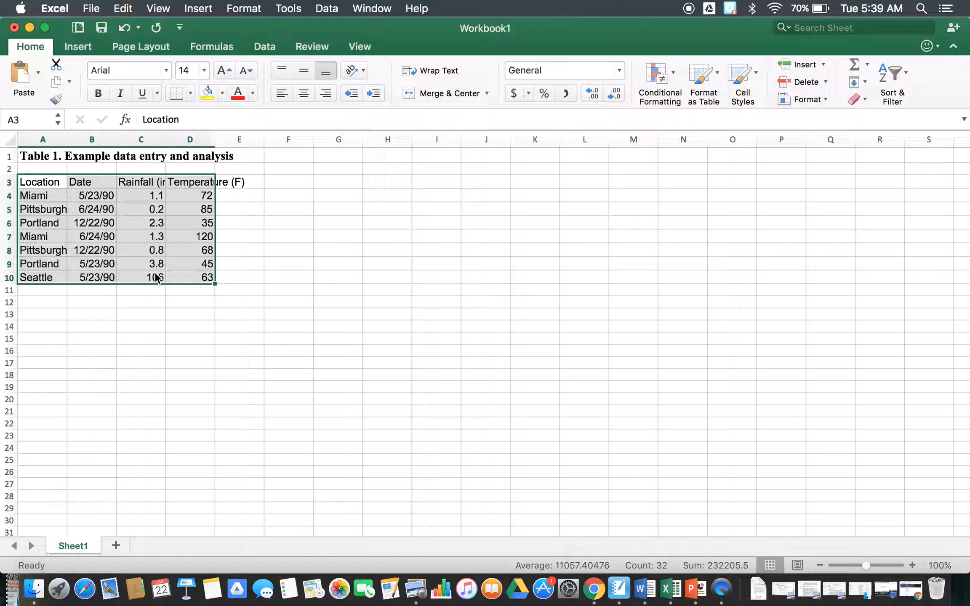
{"action": "left_click", "coordinate": [134, 373]}
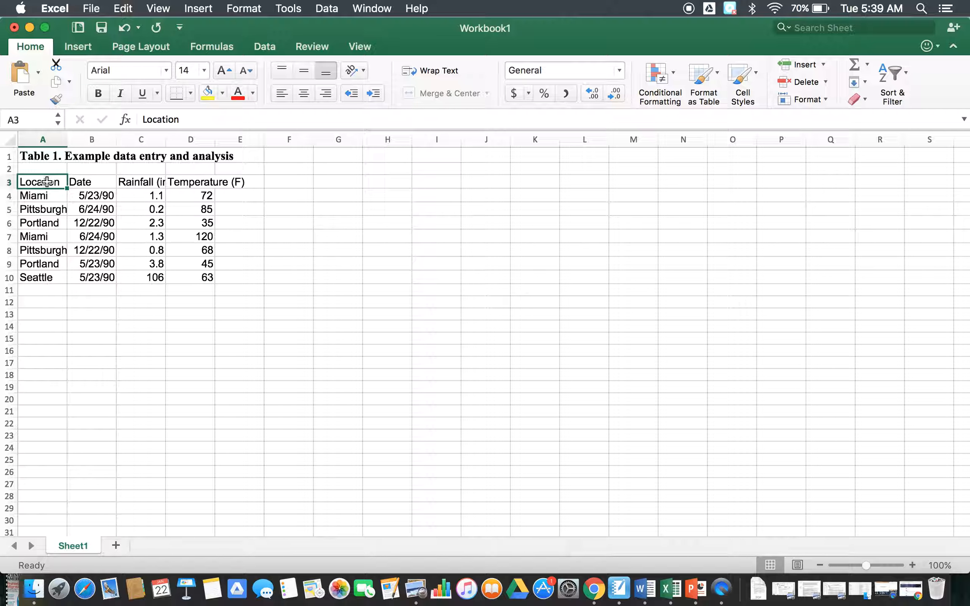
{"action": "left_click_drag", "start_coordinate": [38, 183], "coordinate": [211, 181]}
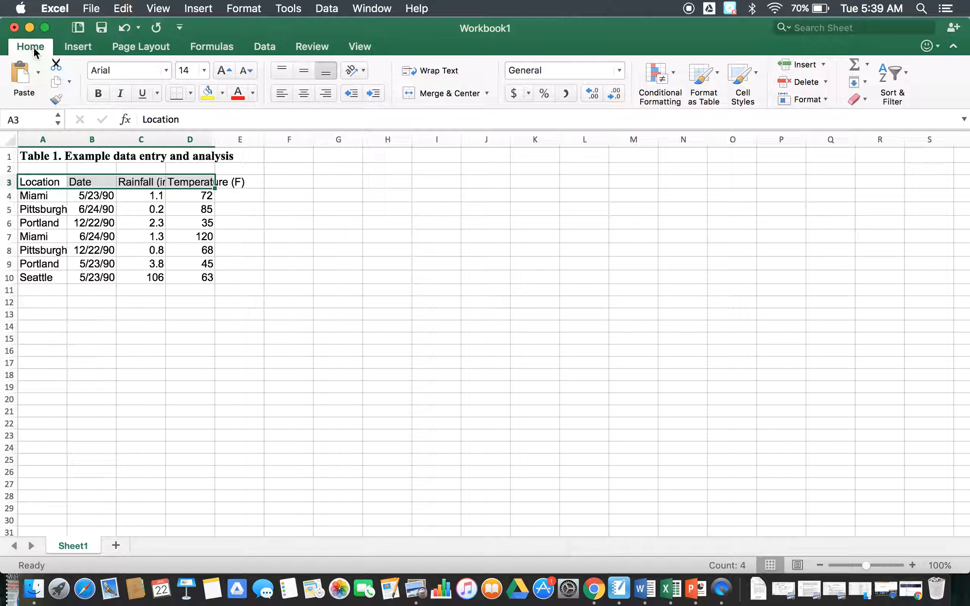
{"action": "left_click", "coordinate": [828, 102]}
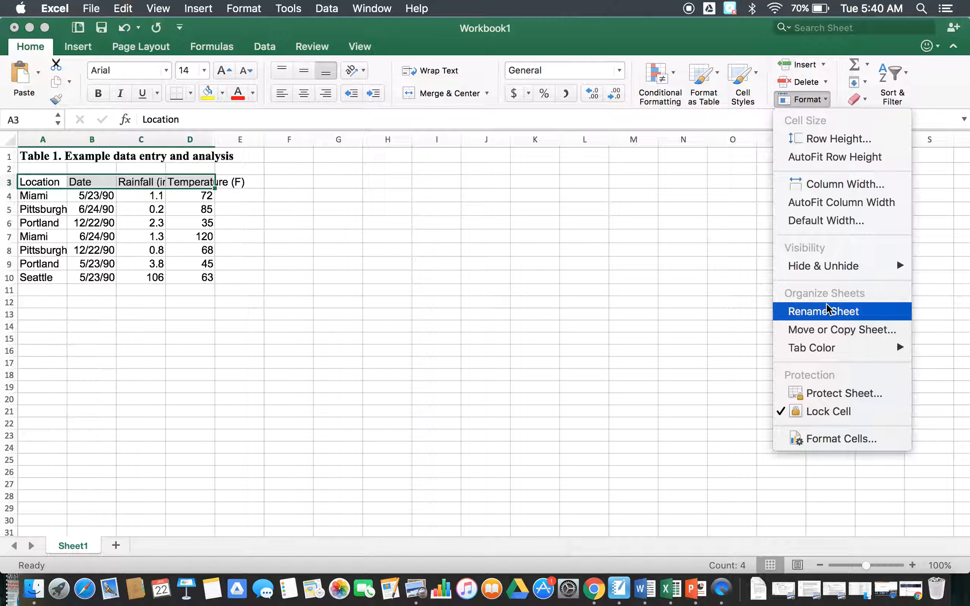
{"action": "left_click", "coordinate": [827, 191]}
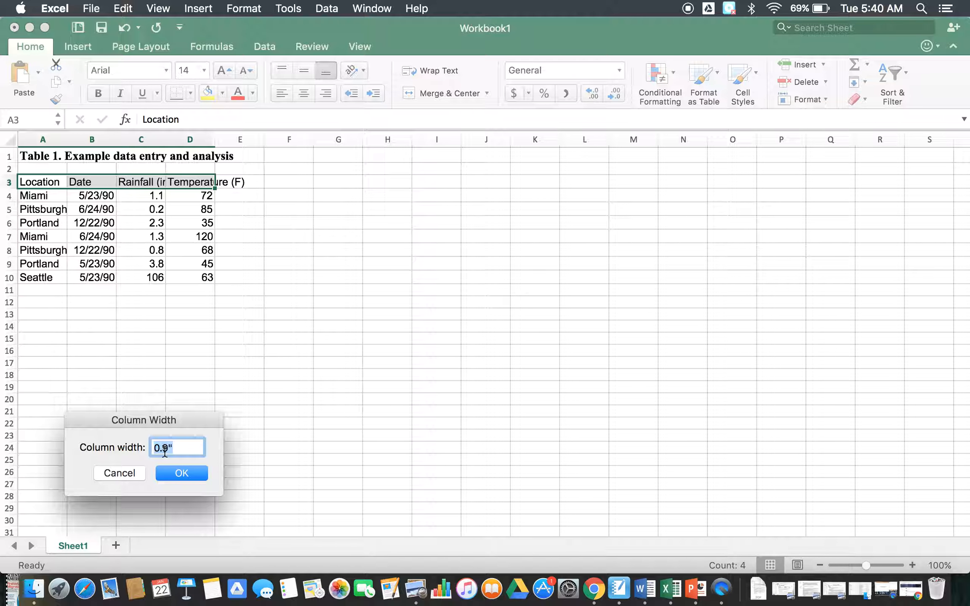
{"action": "left_click", "coordinate": [133, 468]}
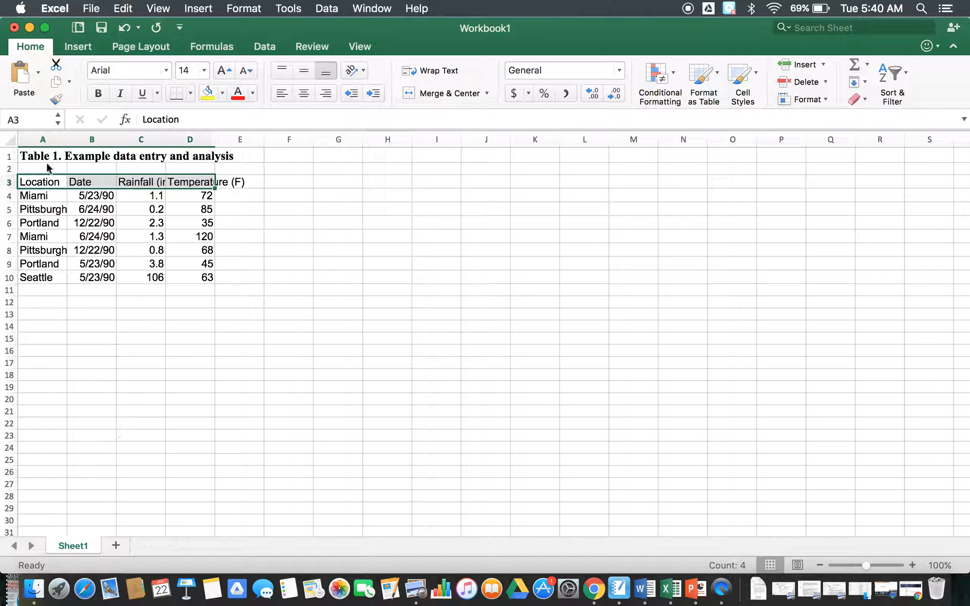
Make heading row 3 slightly taller and center the table's data and headings horizontally in A3:D10.
{"action": "left_click_drag", "start_coordinate": [12, 190], "coordinate": [12, 190]}
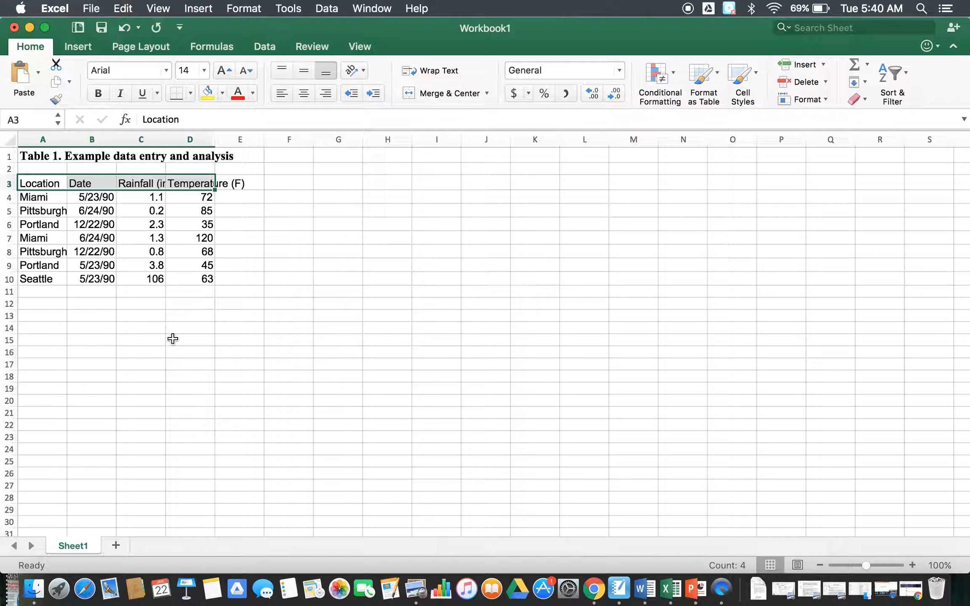
{"action": "left_click", "coordinate": [33, 198]}
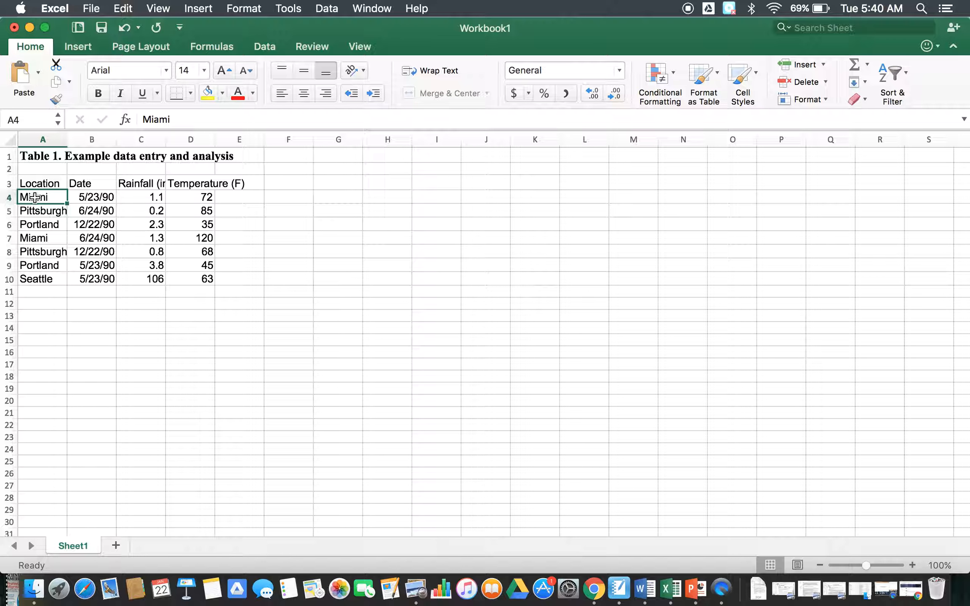
{"action": "left_click_drag", "start_coordinate": [34, 198], "coordinate": [192, 280]}
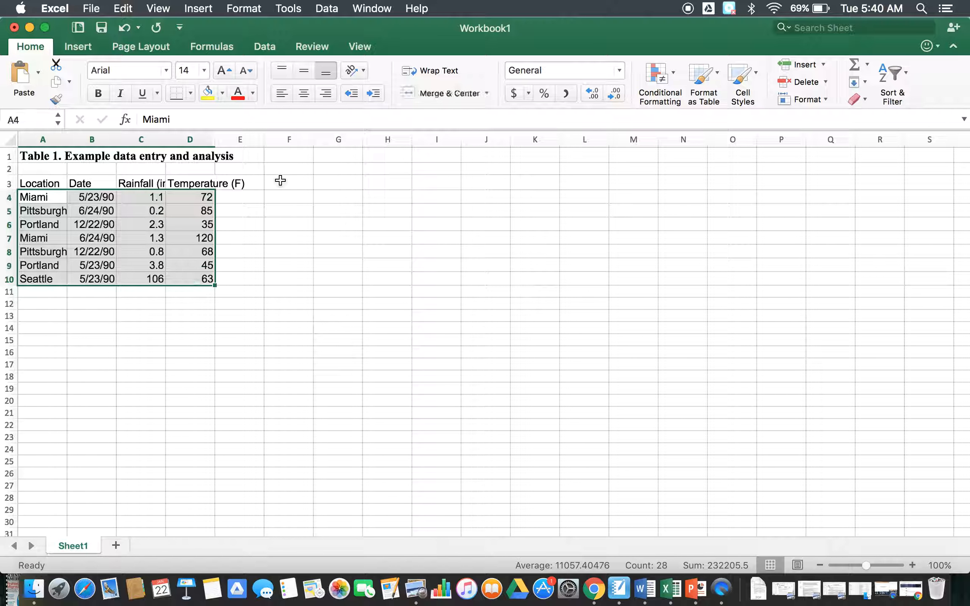
{"action": "left_click", "coordinate": [304, 94]}
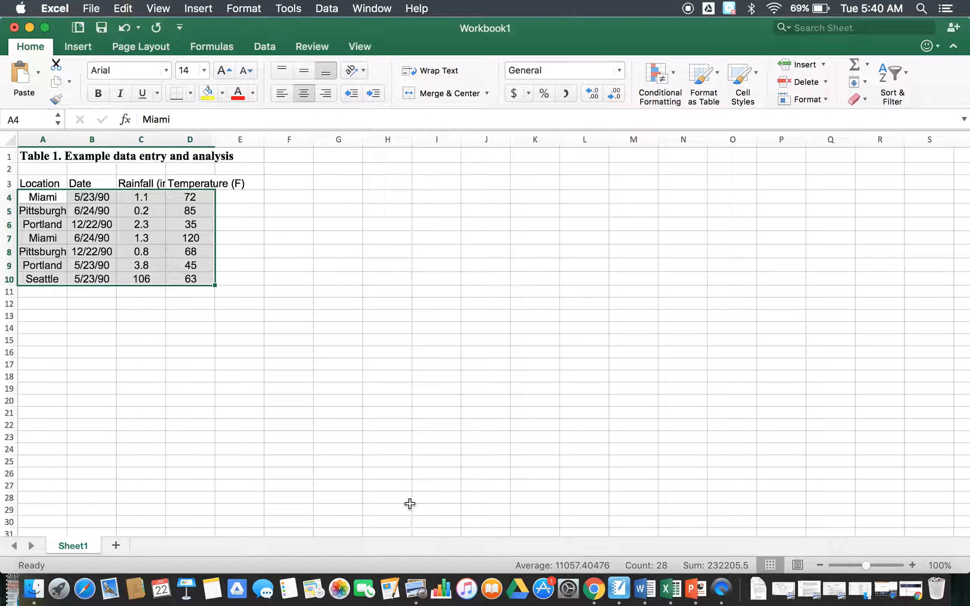
{"action": "left_click_drag", "start_coordinate": [57, 180], "coordinate": [213, 183]}
{"action": "left_click", "coordinate": [308, 94]}
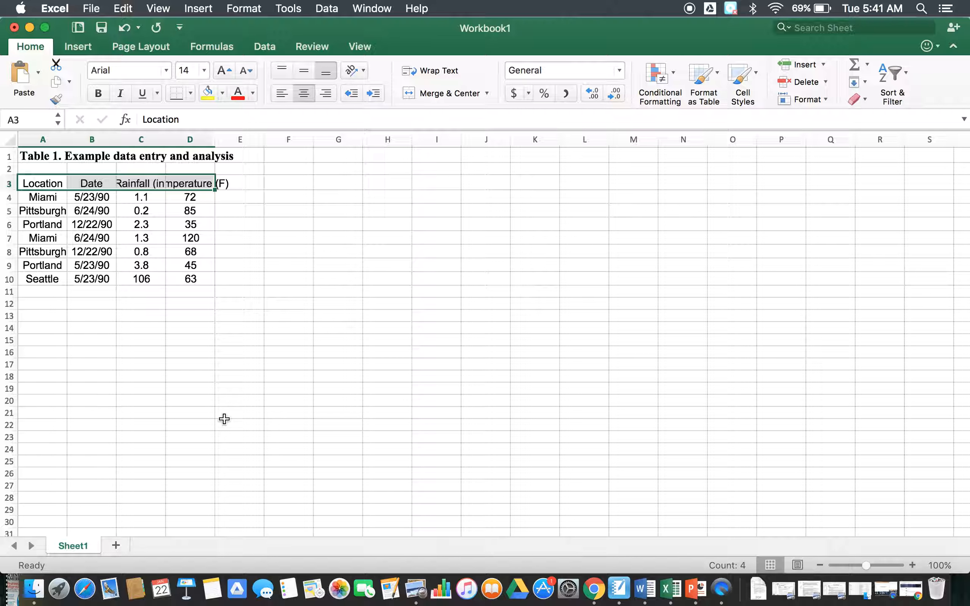
Set up a two-level custom sort of the table A3:D10 with Location, A to Z, as the first level.
{"action": "left_click", "coordinate": [190, 374]}
{"action": "left_click_drag", "start_coordinate": [42, 183], "coordinate": [181, 274]}
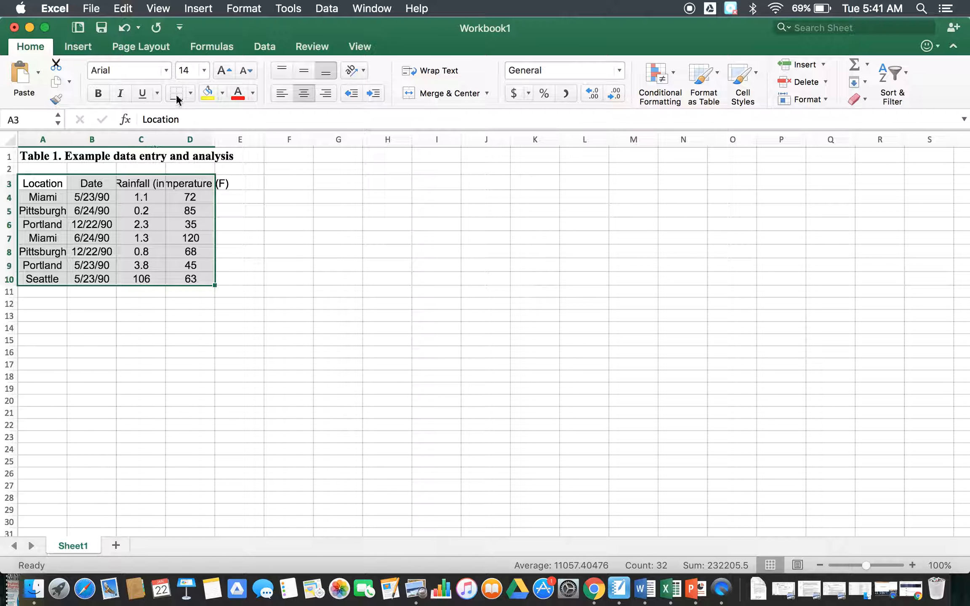
{"action": "left_click", "coordinate": [270, 47]}
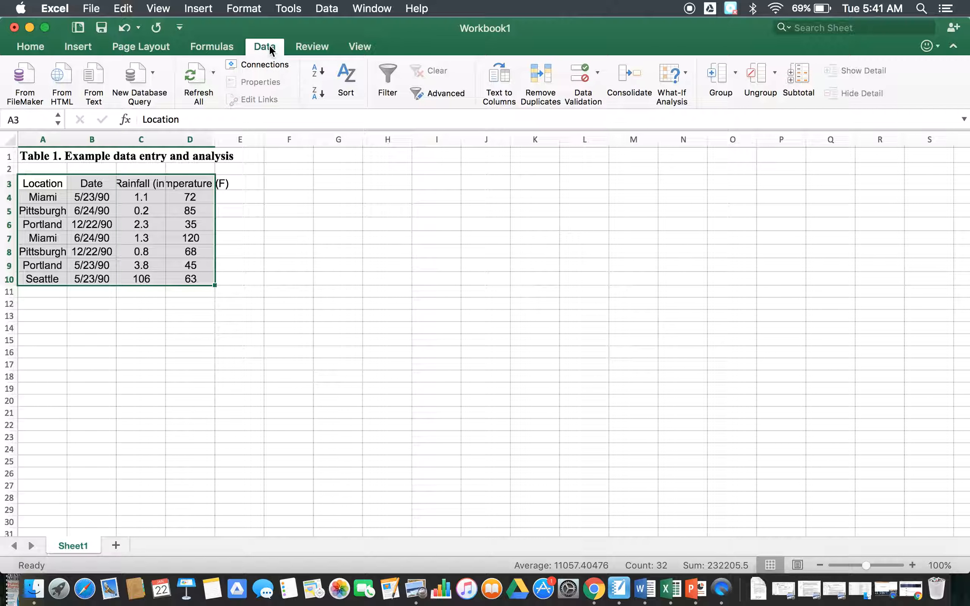
{"action": "left_click", "coordinate": [349, 80]}
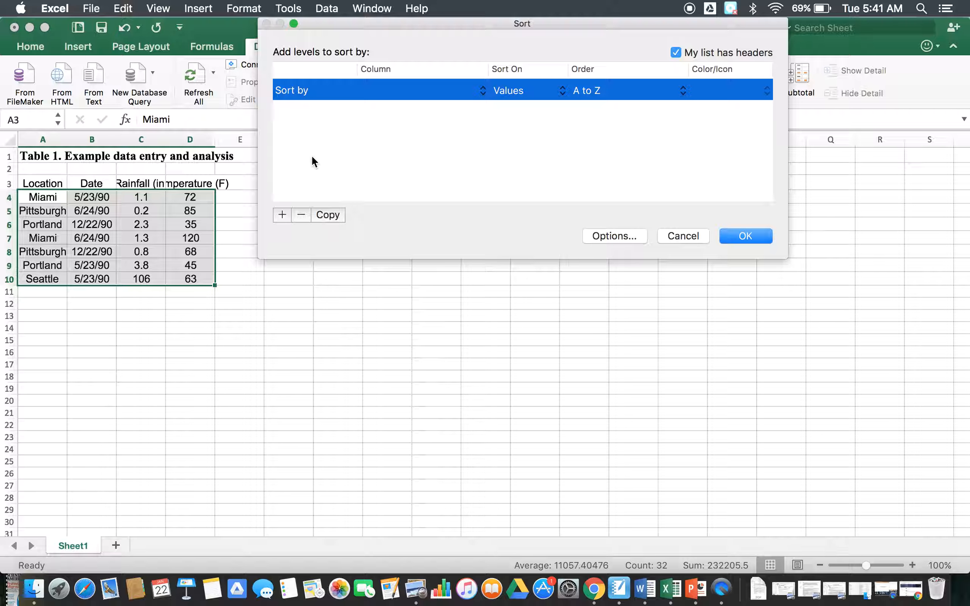
{"action": "left_click", "coordinate": [282, 215]}
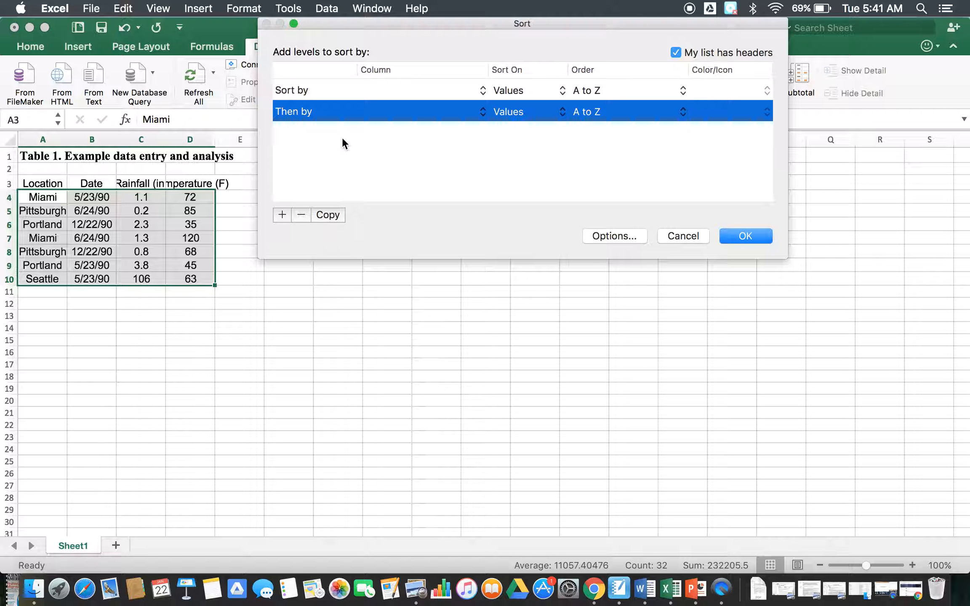
{"action": "left_click", "coordinate": [358, 89]}
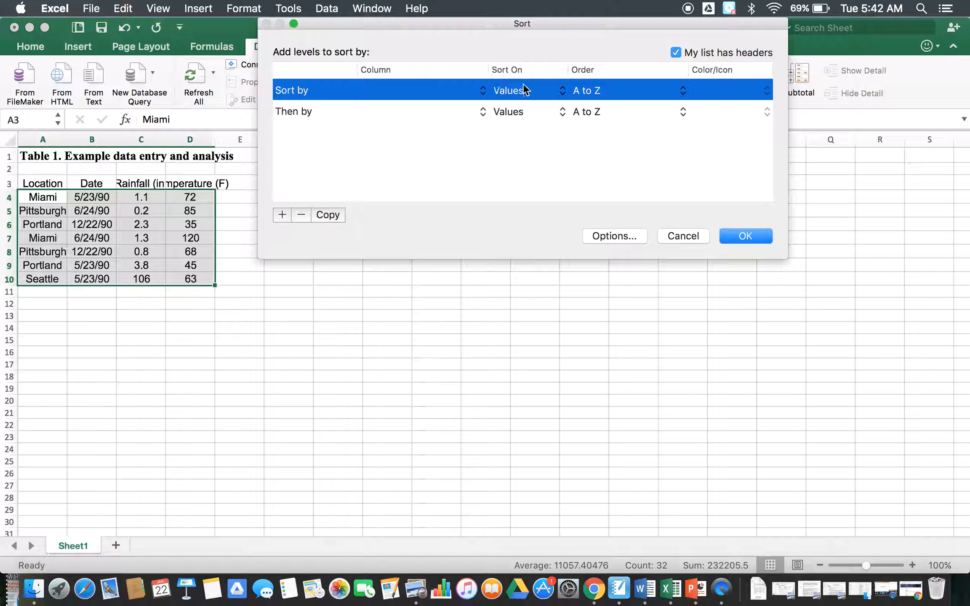
{"action": "left_click", "coordinate": [481, 96]}
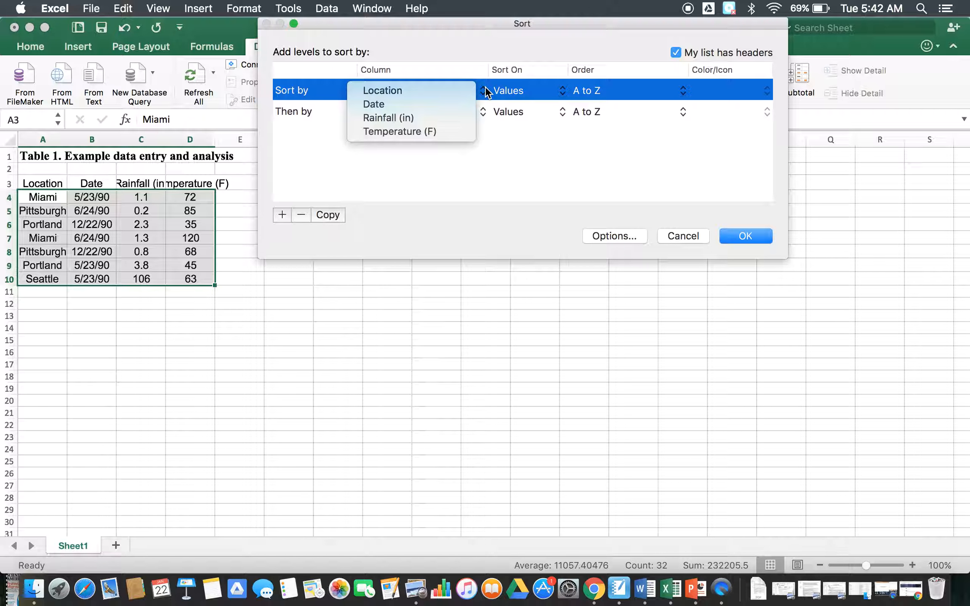
{"action": "left_click", "coordinate": [462, 92]}
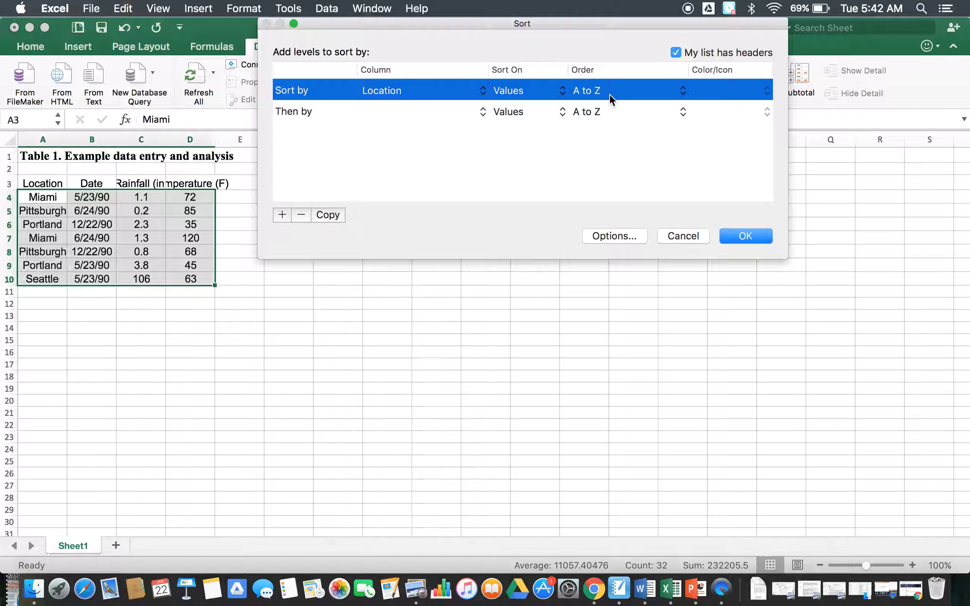
Set the second sort level to Date, oldest to newest, and apply the sort.
{"action": "left_click", "coordinate": [494, 108]}
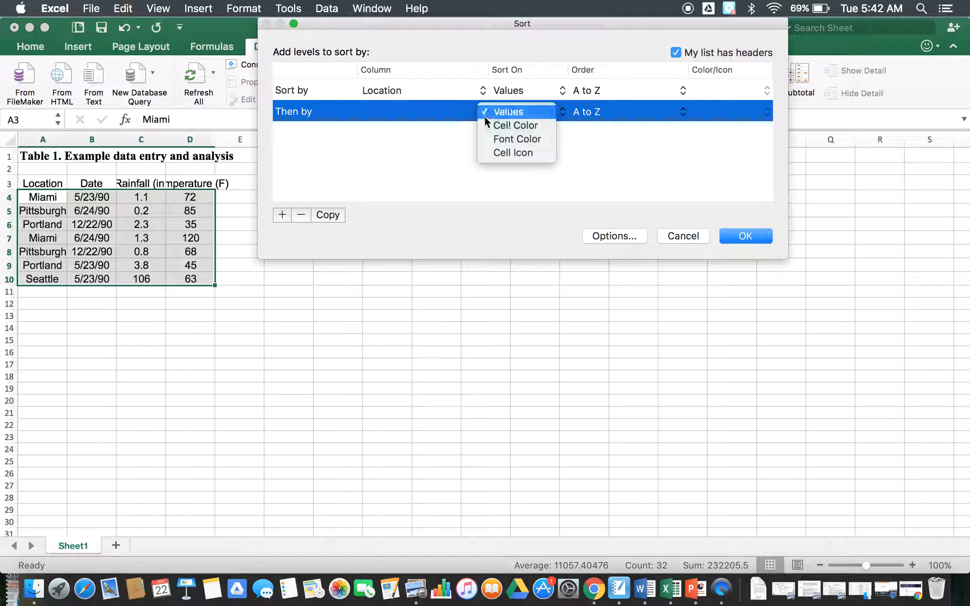
{"action": "left_click", "coordinate": [459, 112]}
{"action": "left_click", "coordinate": [467, 112]}
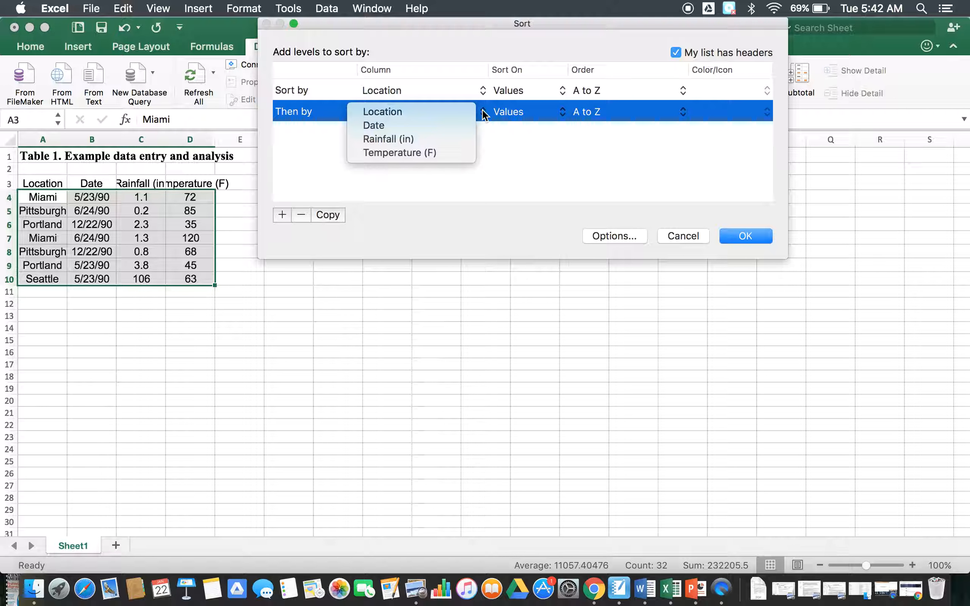
{"action": "left_click", "coordinate": [451, 123]}
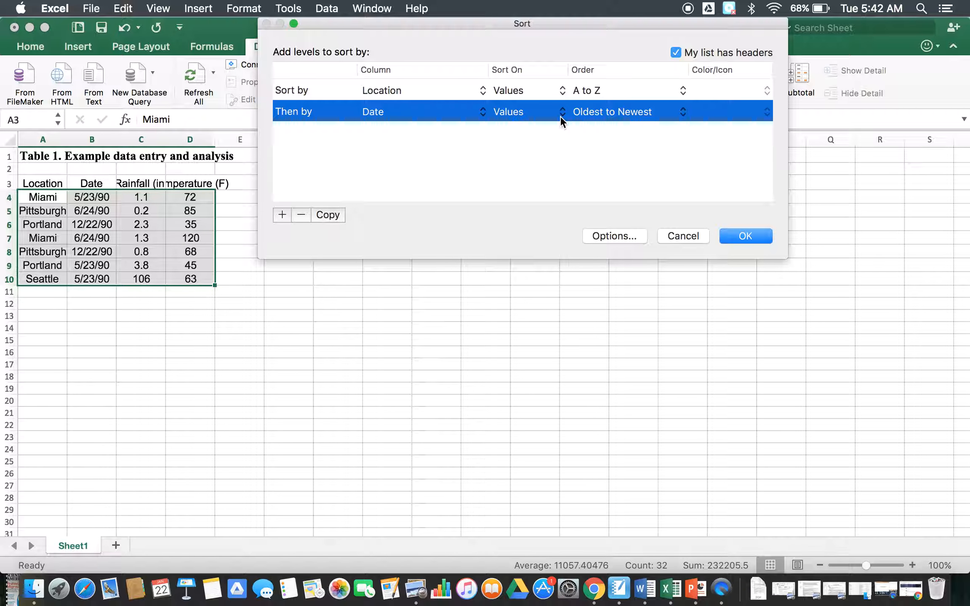
{"action": "left_click", "coordinate": [755, 237]}
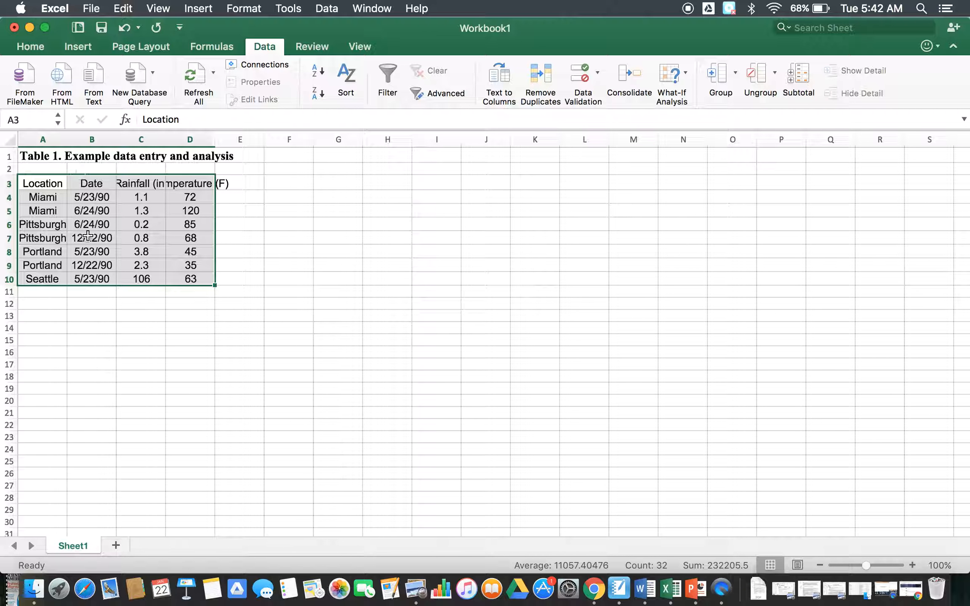
Enter the labels Total Sum in B12 and Average in B13, below the table.
{"action": "left_click", "coordinate": [95, 303]}
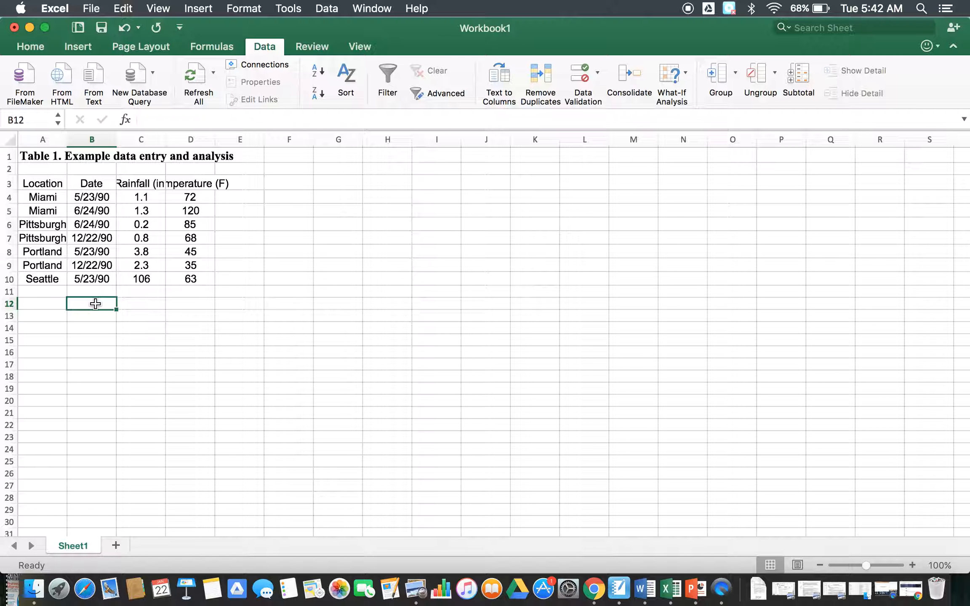
{"action": "type", "text": "Total Sum"}
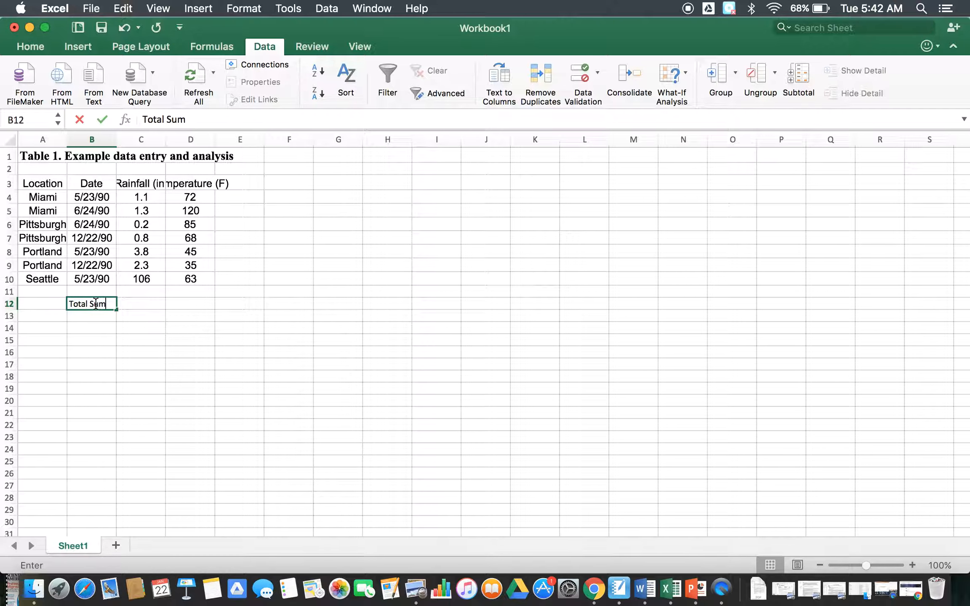
{"action": "key", "text": "Return"}
{"action": "type", "text": "Average"}
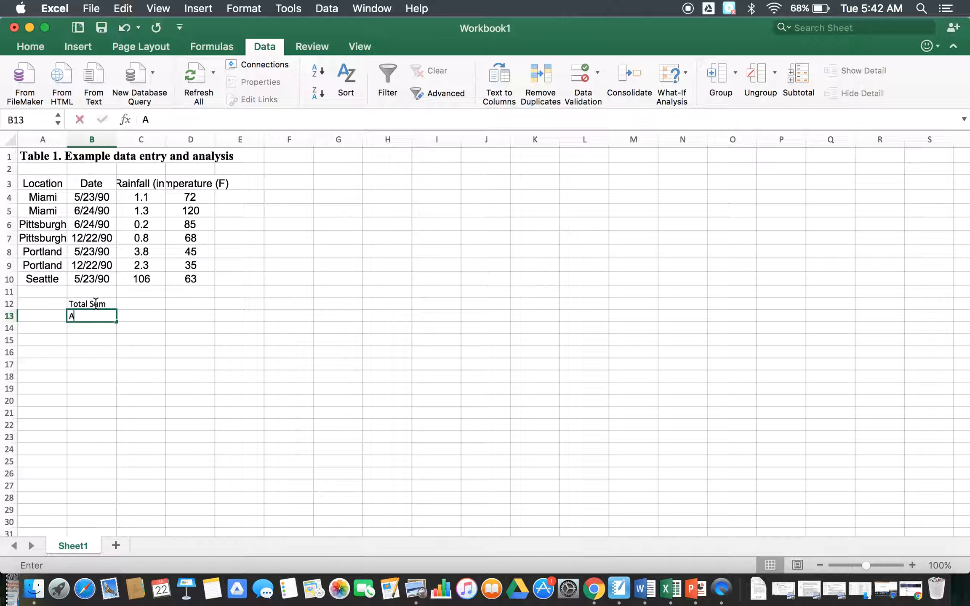
{"action": "key", "text": "Return"}
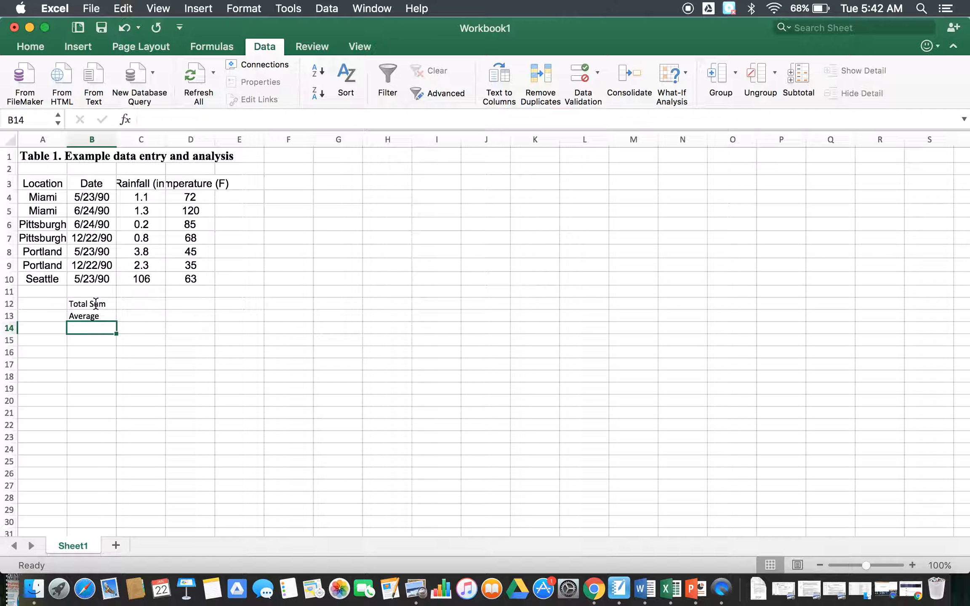
Calculate the total rainfall in C12 with the formula =sum(C4:C10).
{"action": "left_click", "coordinate": [132, 303]}
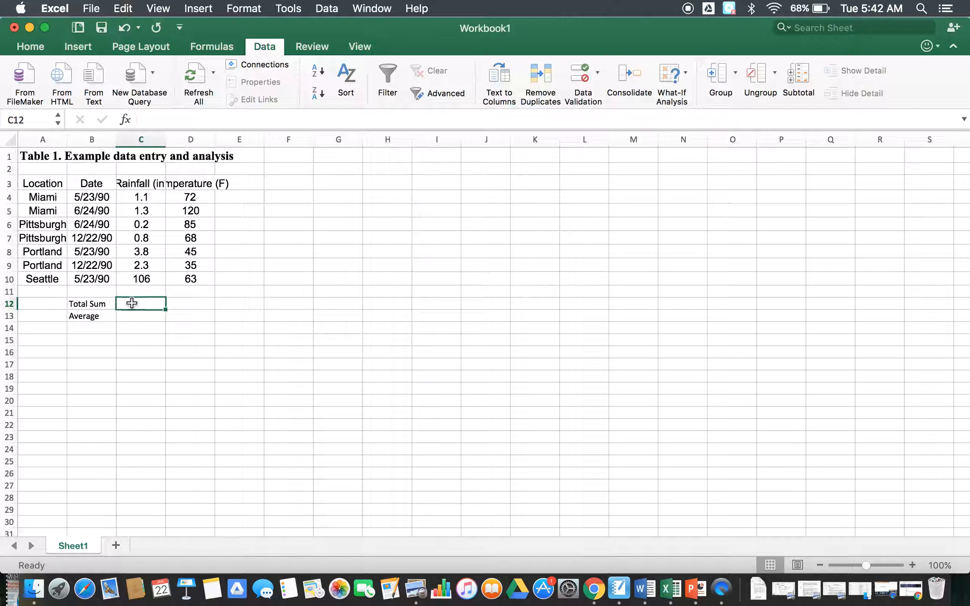
{"action": "type", "text": "=sum"}
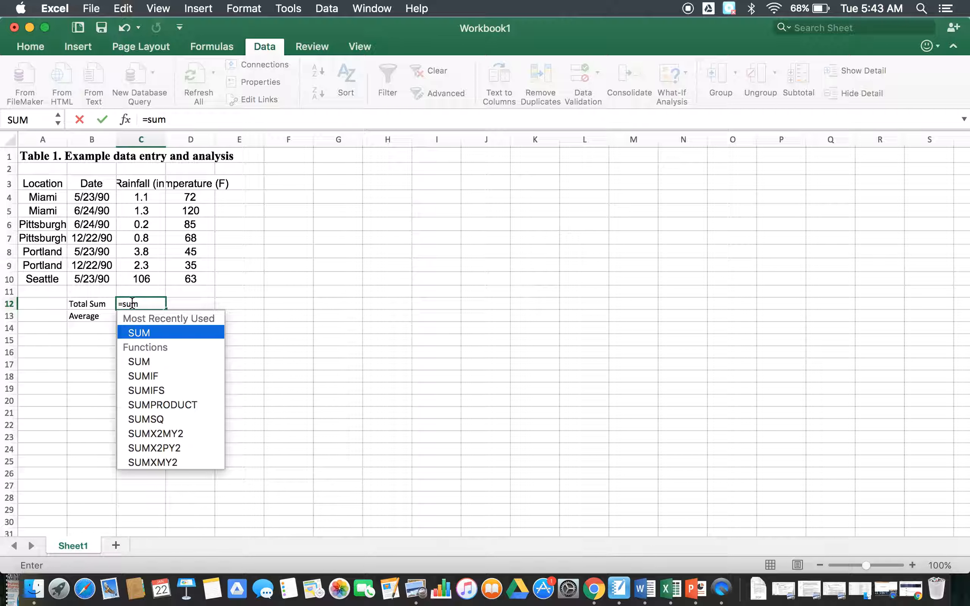
{"action": "type", "text": "("}
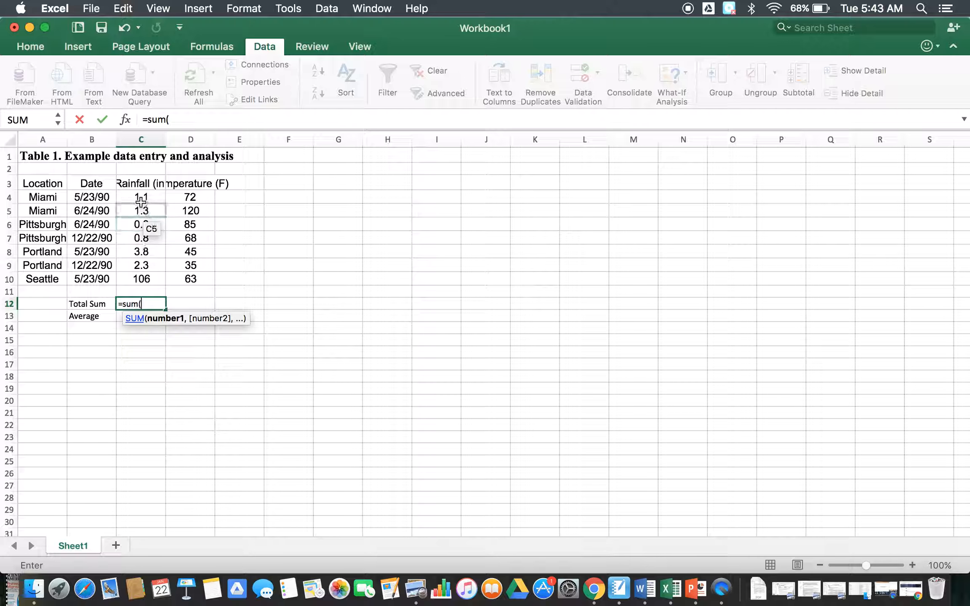
{"action": "left_click_drag", "start_coordinate": [140, 196], "coordinate": [148, 275]}
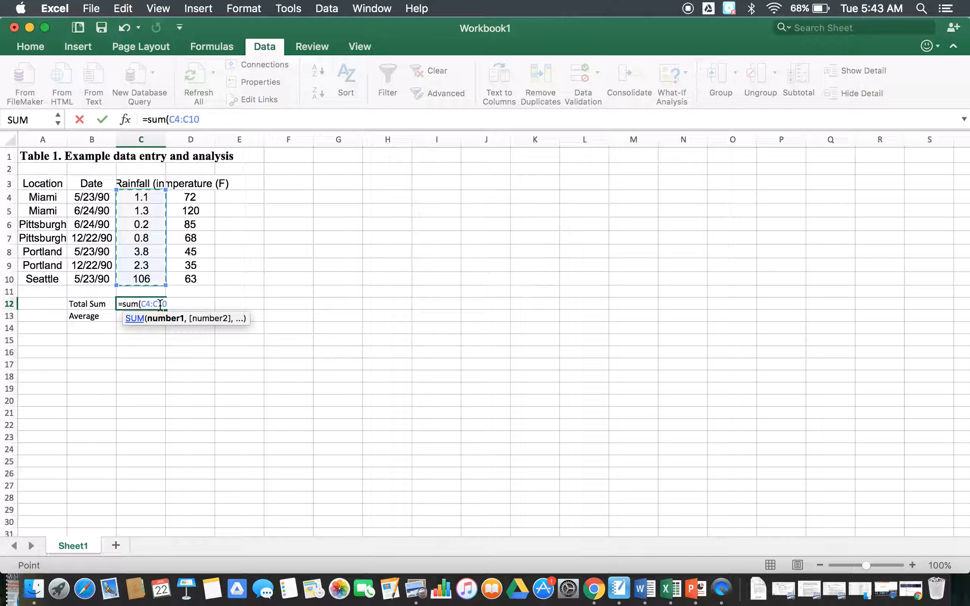
{"action": "type", "text": ")"}
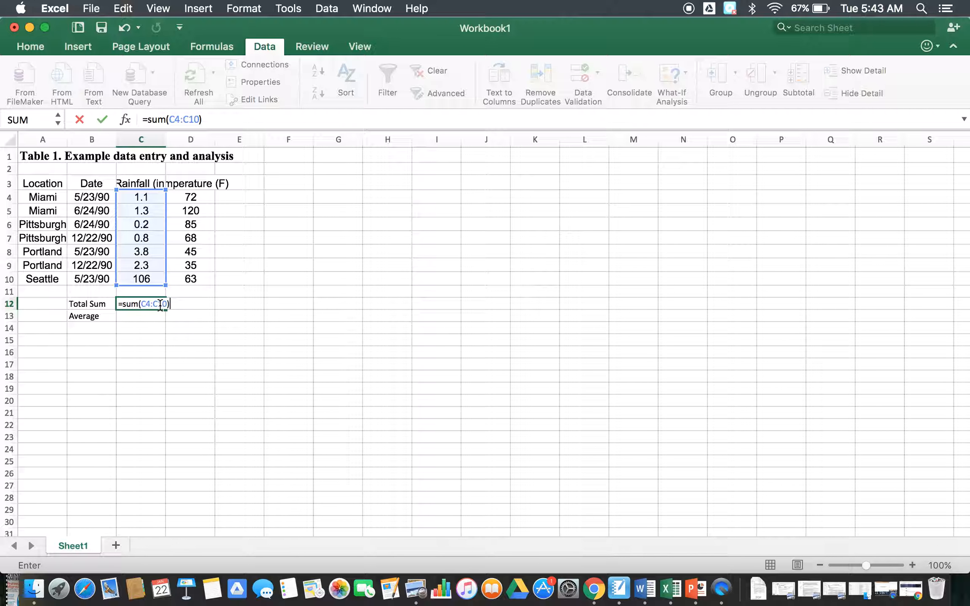
{"action": "key", "text": "Return"}
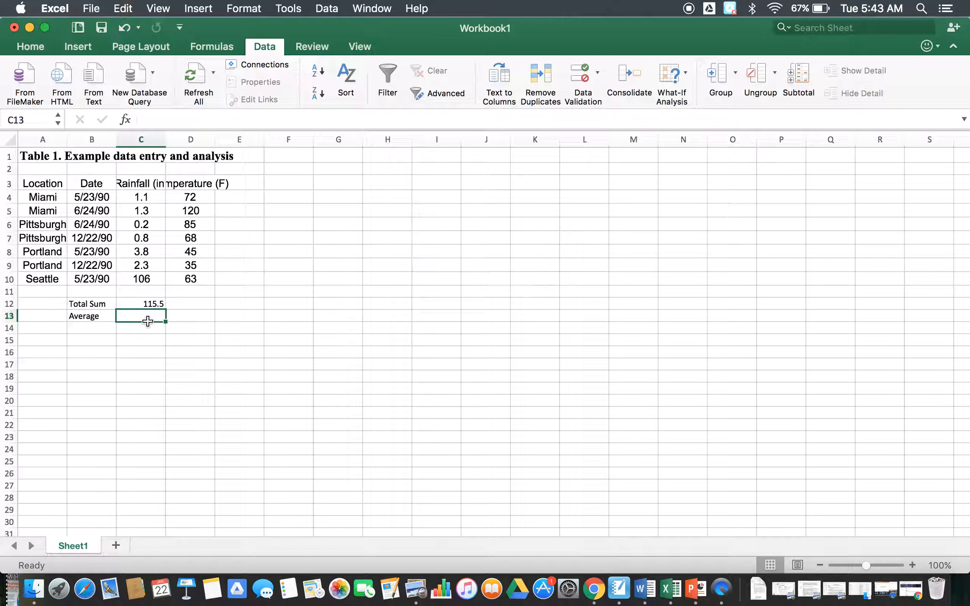
Calculate the average rainfall in C13 with the formula =average(C4:C10).
{"action": "type", "text": "="}
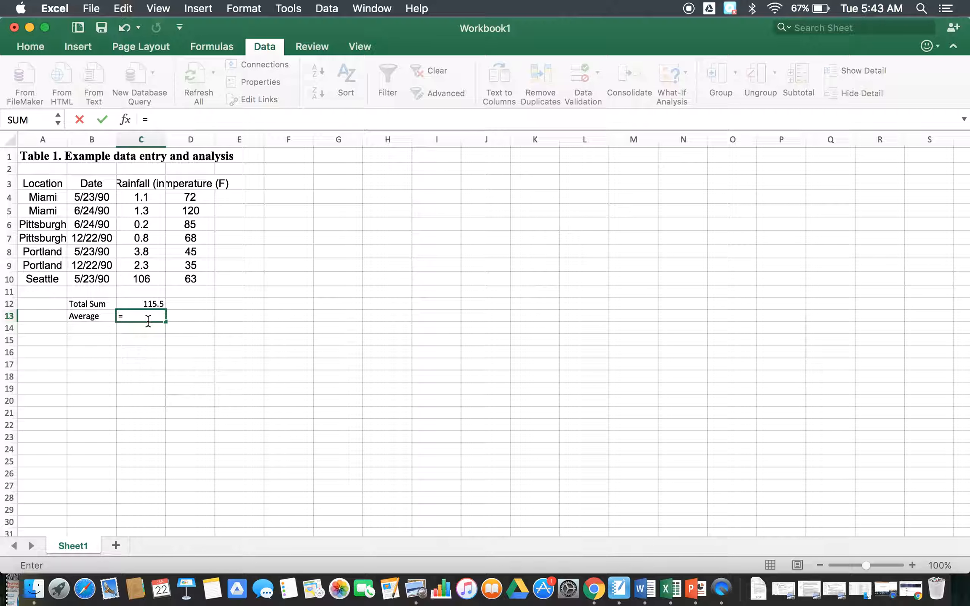
{"action": "type", "text": "averag"}
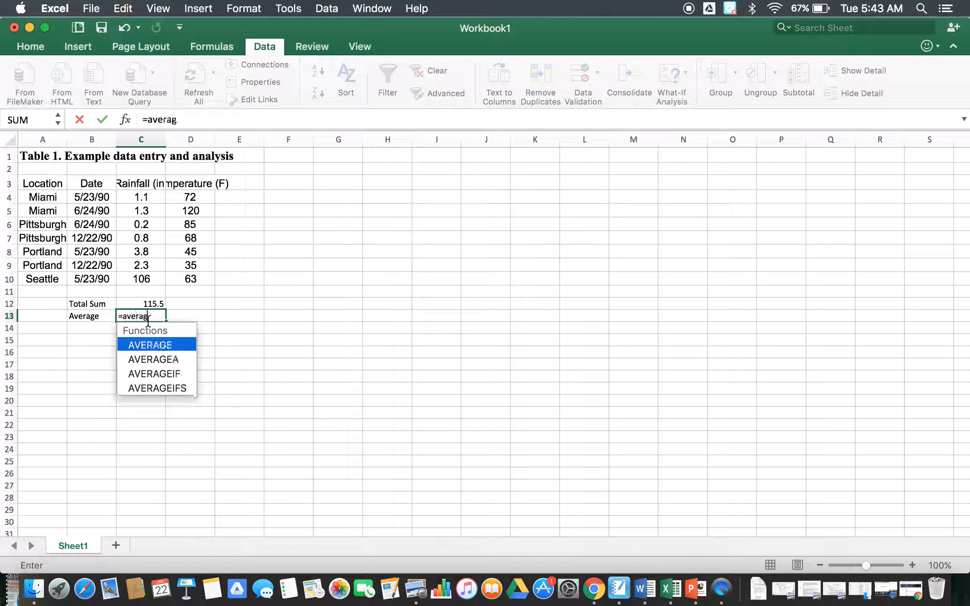
{"action": "type", "text": "e("}
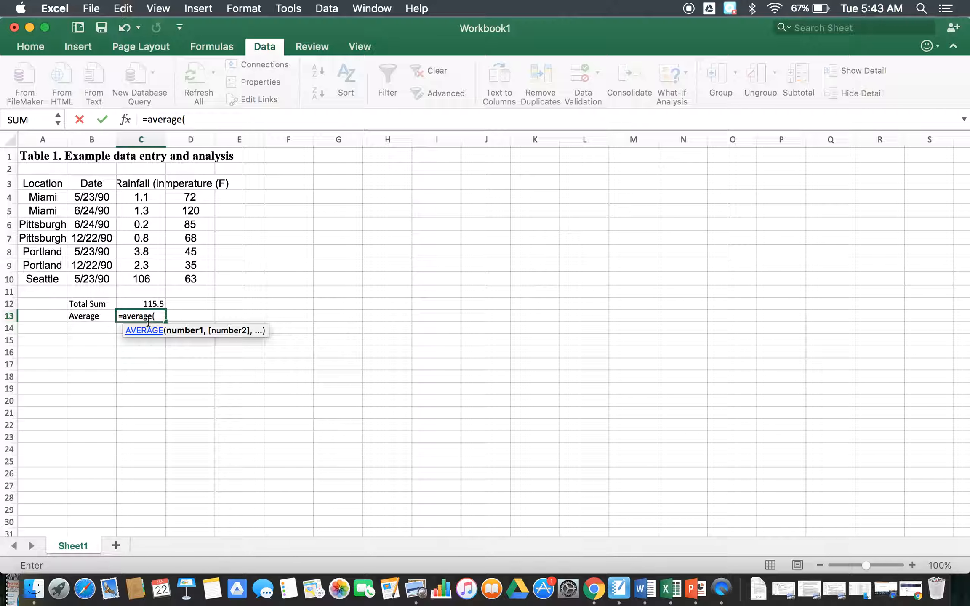
{"action": "left_click_drag", "start_coordinate": [142, 197], "coordinate": [148, 279]}
{"action": "type", "text": ")"}
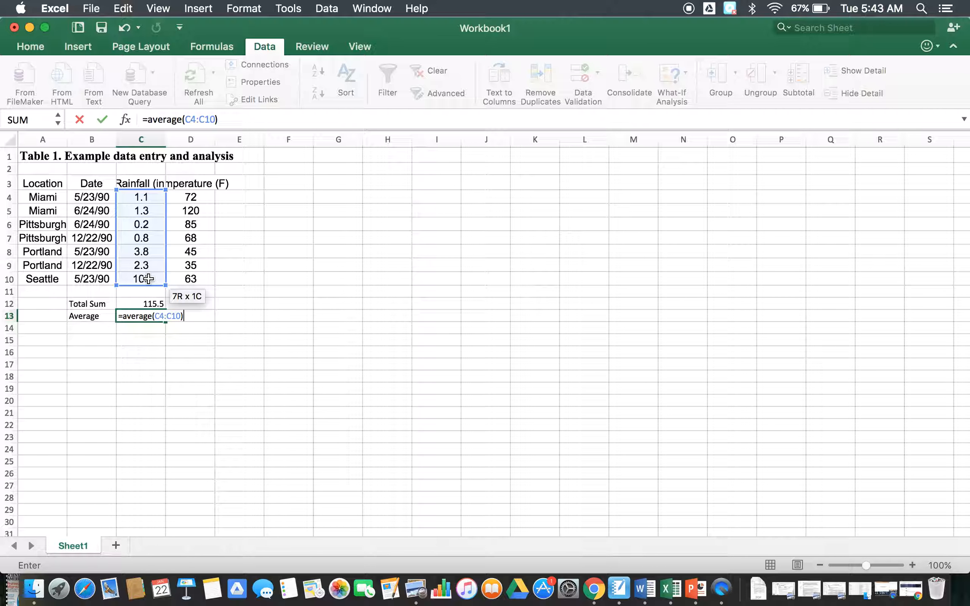
{"action": "key", "text": "Return"}
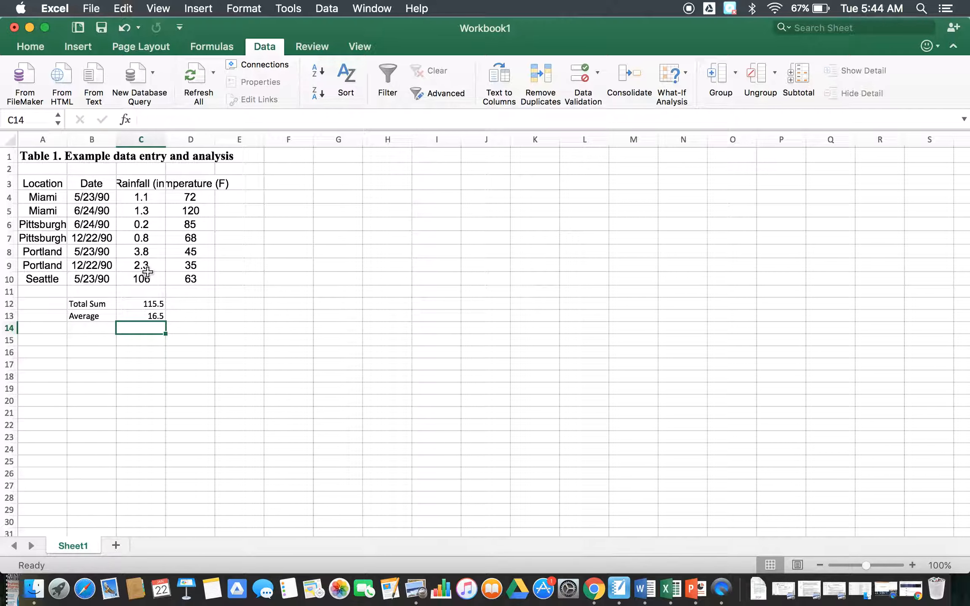
Correct Seattle's rainfall in cell C10 to 1.06.
{"action": "left_click", "coordinate": [146, 281]}
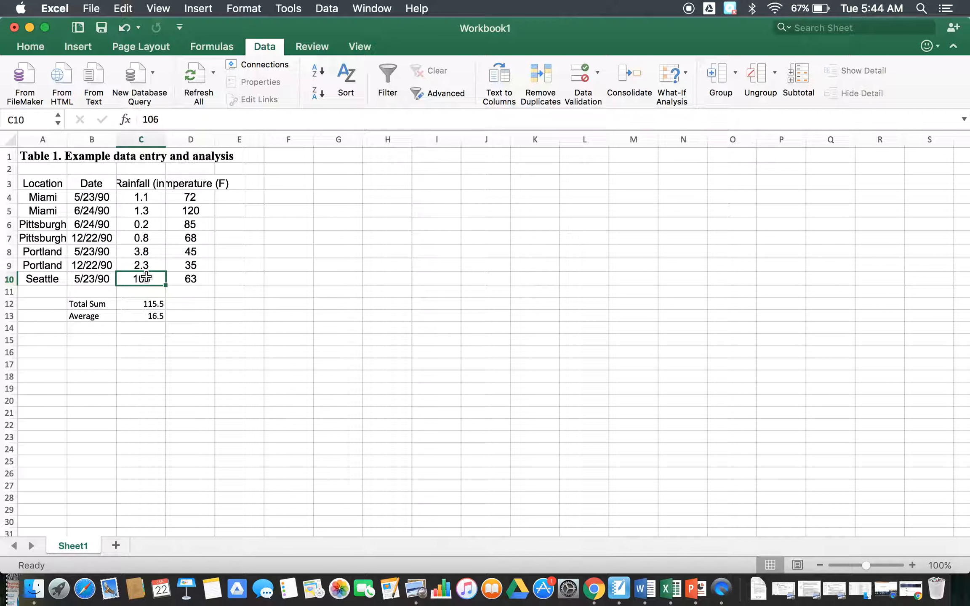
{"action": "type", "text": "1."}
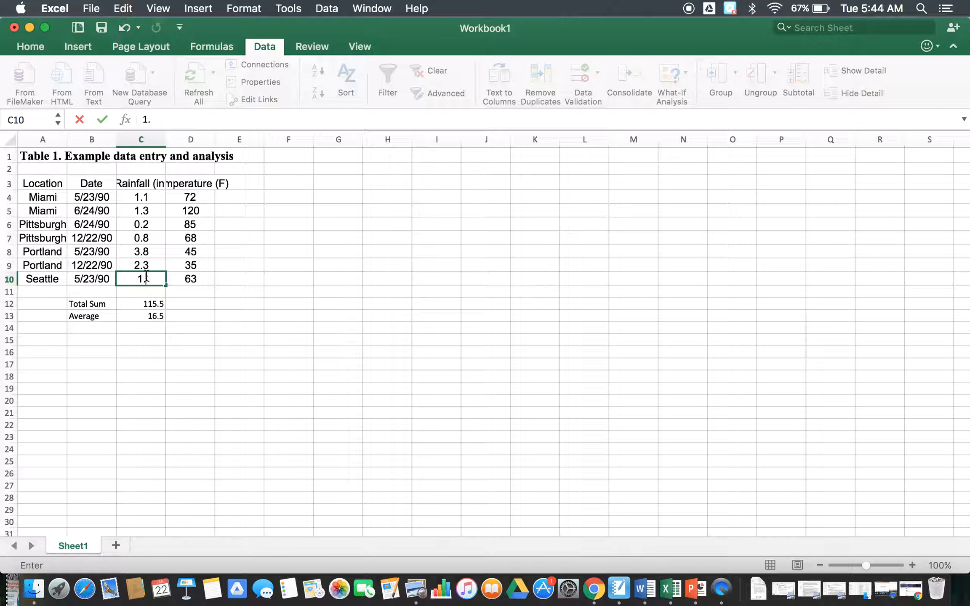
{"action": "type", "text": "06"}
{"action": "key", "text": "Return"}
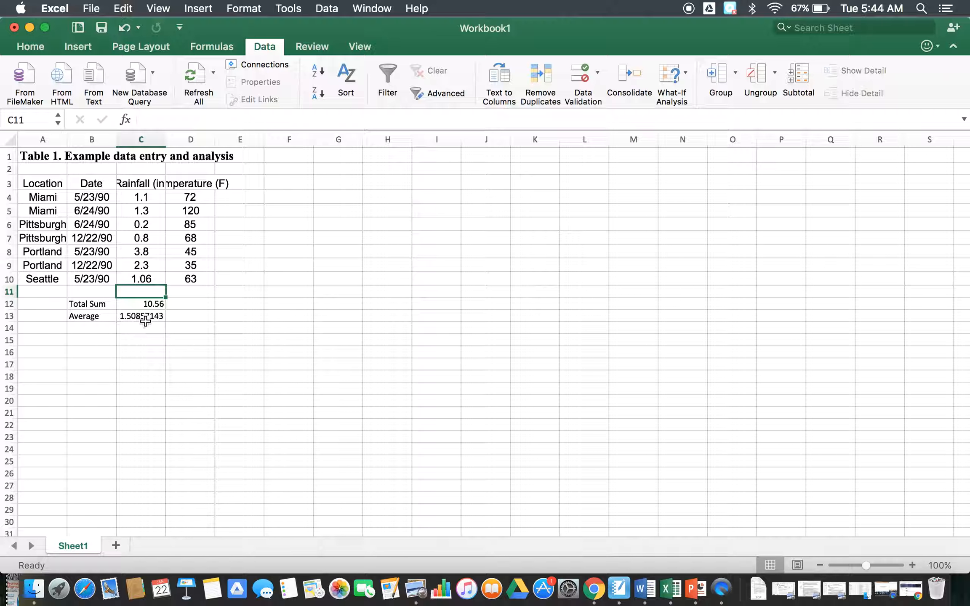
Reduce the rainfall total and average in C12:C13 to one decimal place and center them horizontally.
{"action": "left_click_drag", "start_coordinate": [147, 308], "coordinate": [144, 312]}
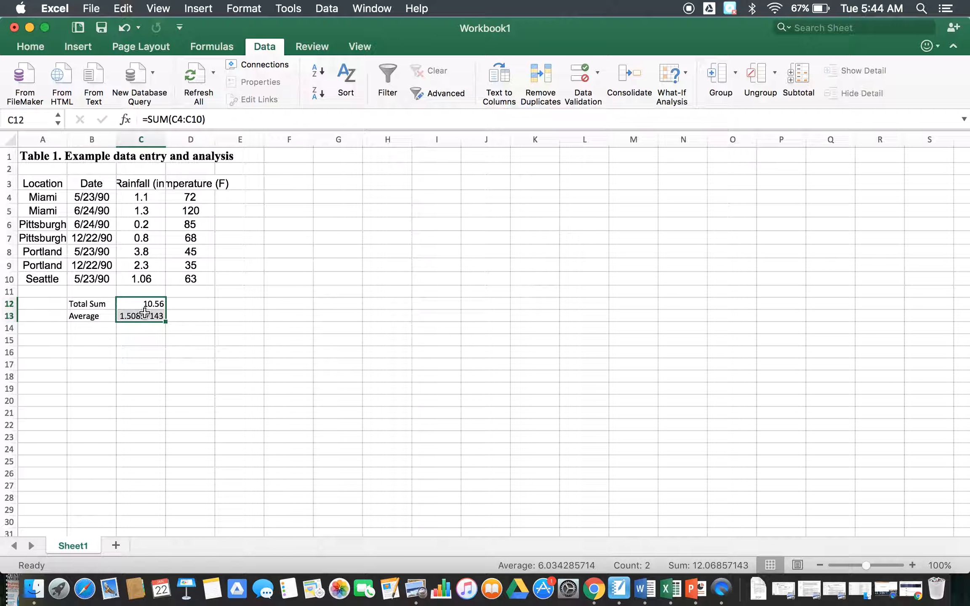
{"action": "left_click", "coordinate": [29, 47]}
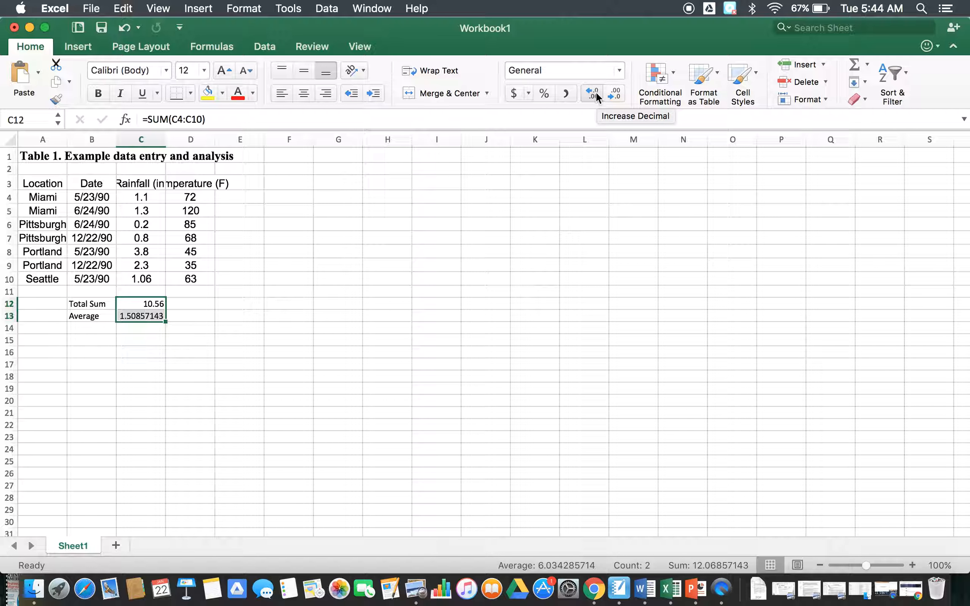
{"action": "left_click", "coordinate": [618, 96]}
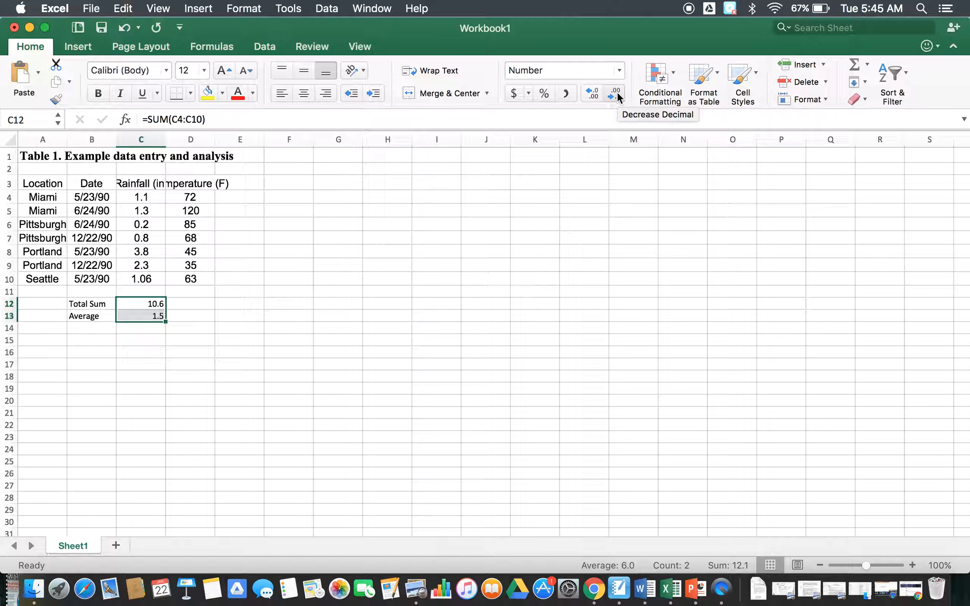
{"action": "left_click", "coordinate": [303, 93]}
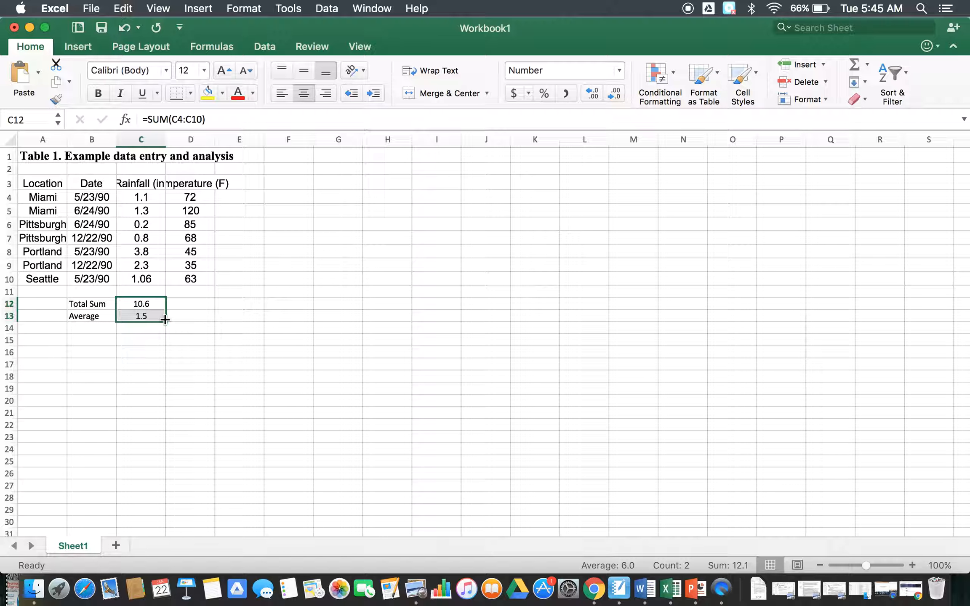
Fill the total and average formulas from C12:C13 across to the temperature column, D12:D13.
{"action": "left_click_drag", "start_coordinate": [164, 320], "coordinate": [202, 318]}
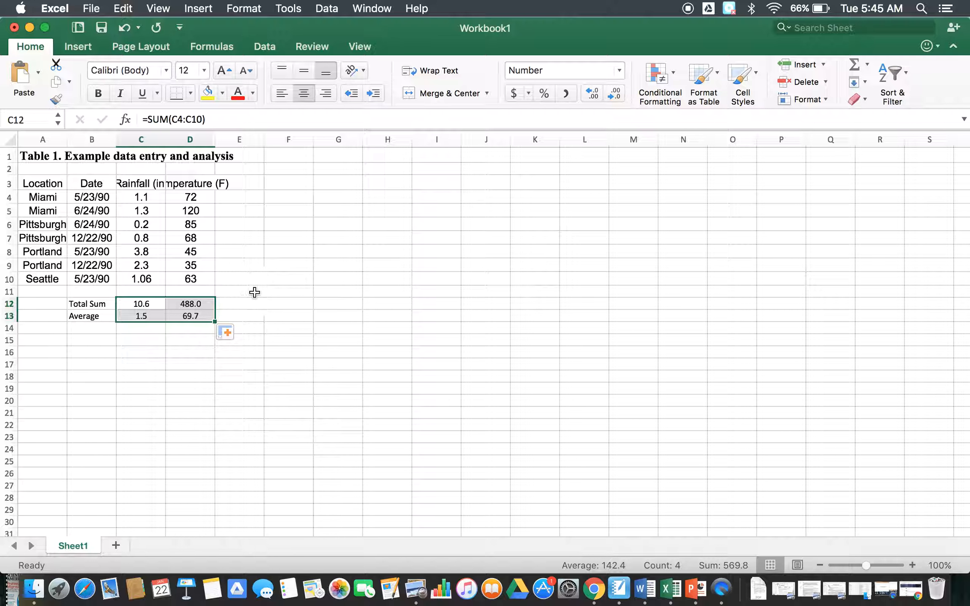
{"action": "left_click", "coordinate": [276, 291]}
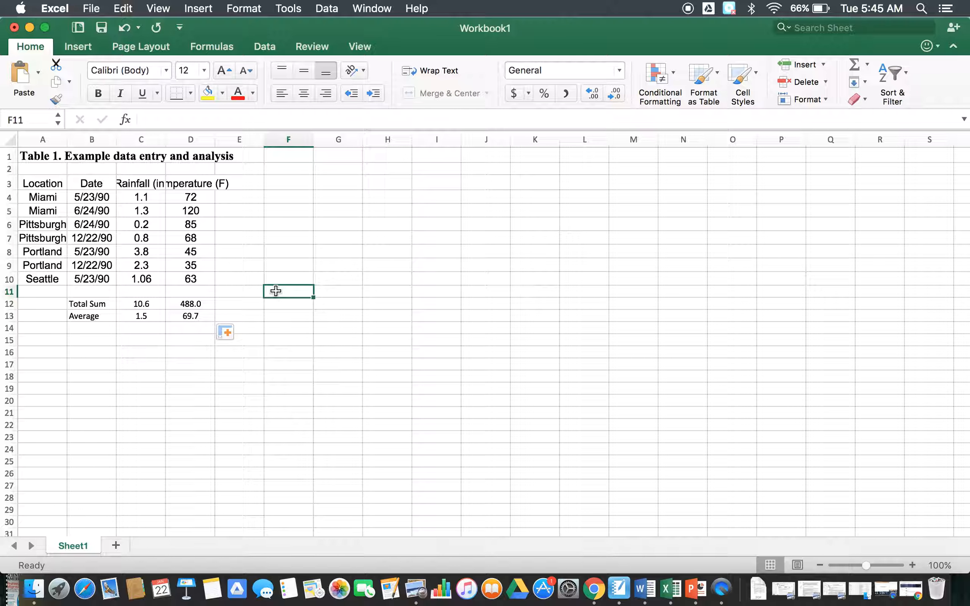
Calculate the temperature total in the empty cell F11 with the formula =sum(D4:D10).
{"action": "type", "text": "="}
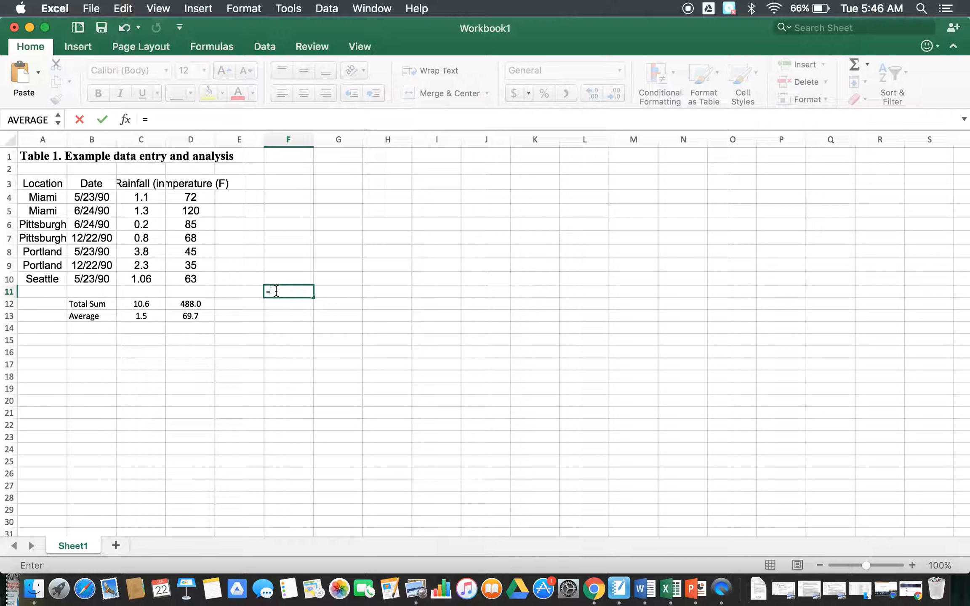
{"action": "type", "text": "total"}
{"action": "key", "text": "BackSpace"}
{"action": "key", "text": "BackSpace"}
{"action": "key", "text": "BackSpace"}
{"action": "key", "text": "BackSpace"}
{"action": "key", "text": "BackSpace"}
{"action": "type", "text": "sum("}
{"action": "left_click", "coordinate": [190, 197]}
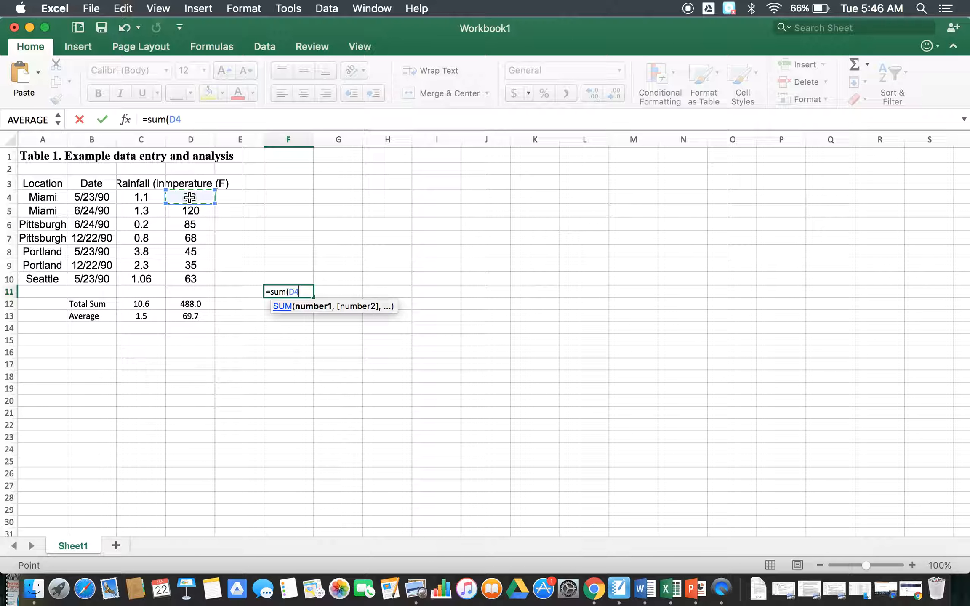
{"action": "left_click_drag", "start_coordinate": [190, 197], "coordinate": [187, 278]}
{"action": "key", "text": "Return"}
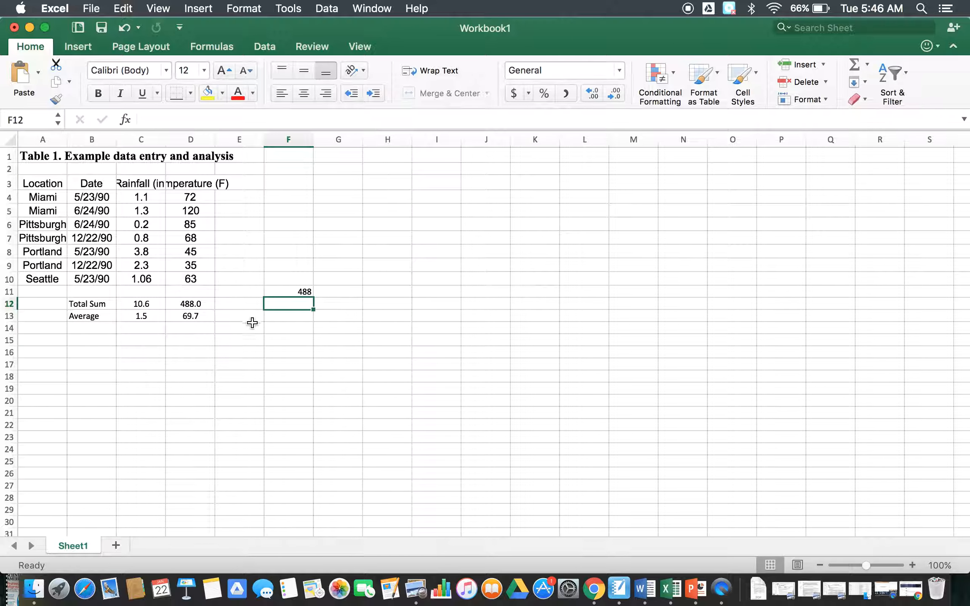
Clear the extra temperature total from cell F11.
{"action": "left_click", "coordinate": [296, 290]}
{"action": "key", "text": "Delete"}
{"action": "left_click", "coordinate": [227, 401]}
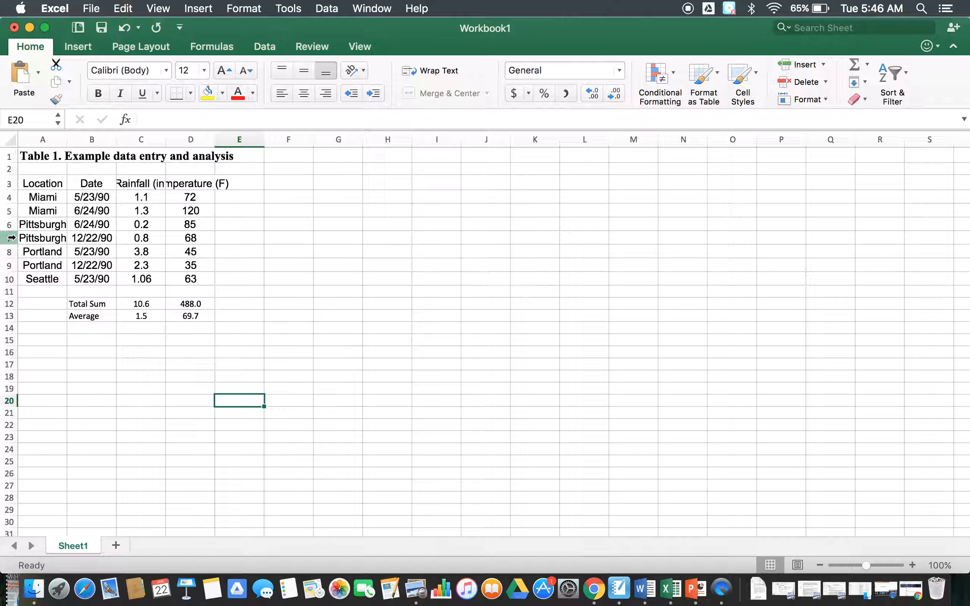
Insert two entire rows above the first Pittsburgh record, at rows 6 and 7.
{"action": "left_click", "coordinate": [34, 226]}
{"action": "left_click_drag", "start_coordinate": [35, 226], "coordinate": [35, 236]}
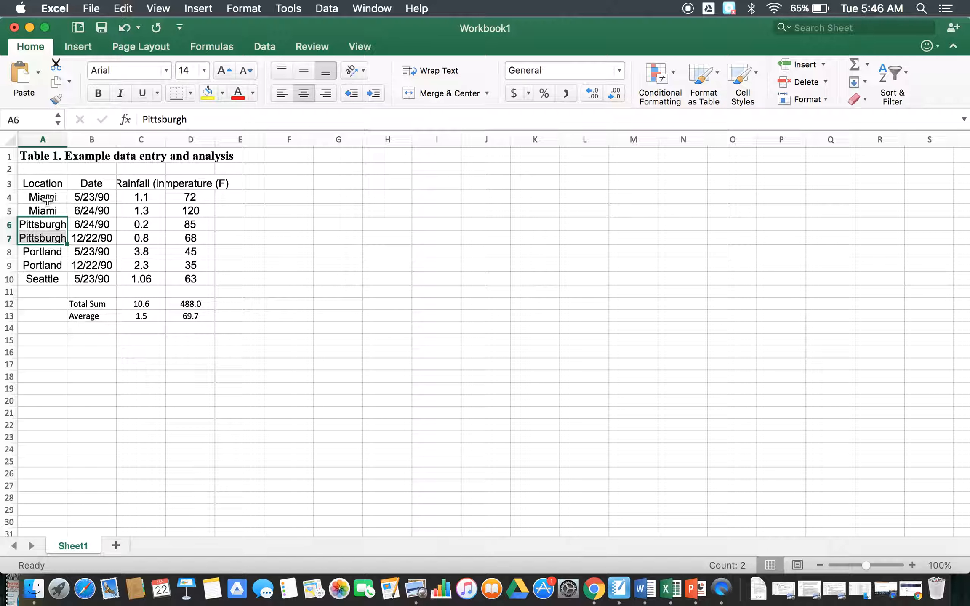
{"action": "left_click", "coordinate": [824, 63]}
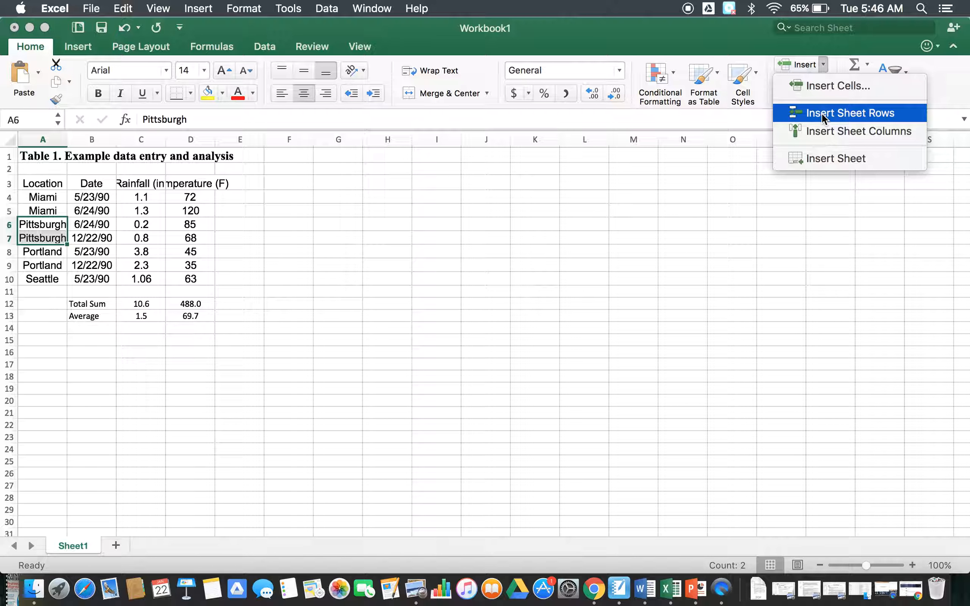
{"action": "right_click", "coordinate": [52, 236]}
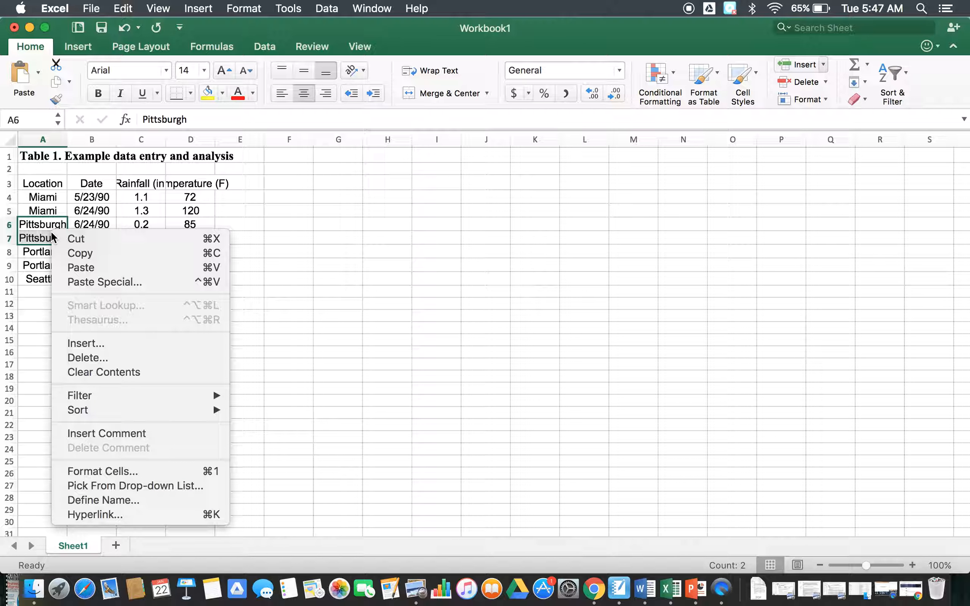
{"action": "left_click", "coordinate": [89, 346]}
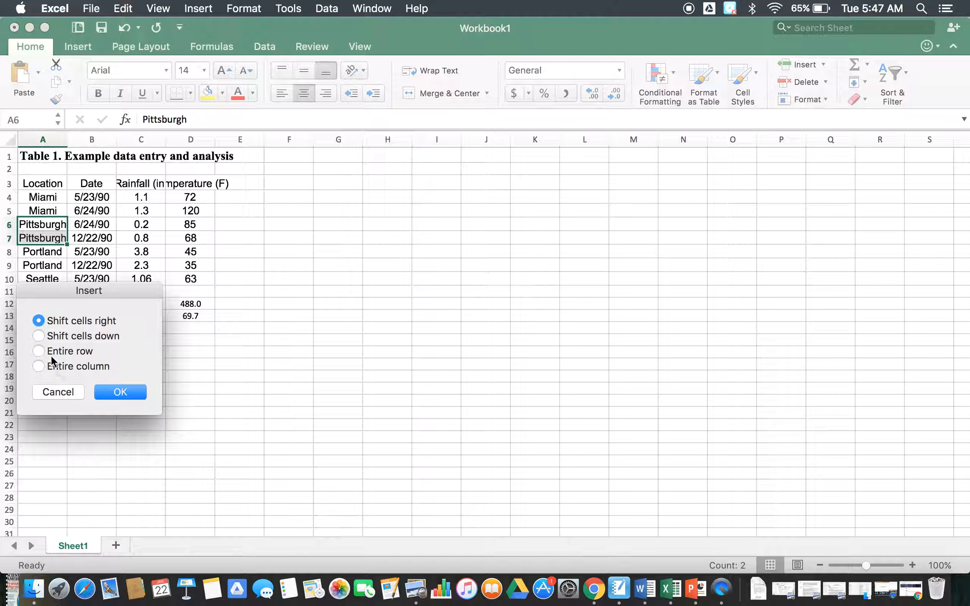
{"action": "left_click", "coordinate": [39, 351]}
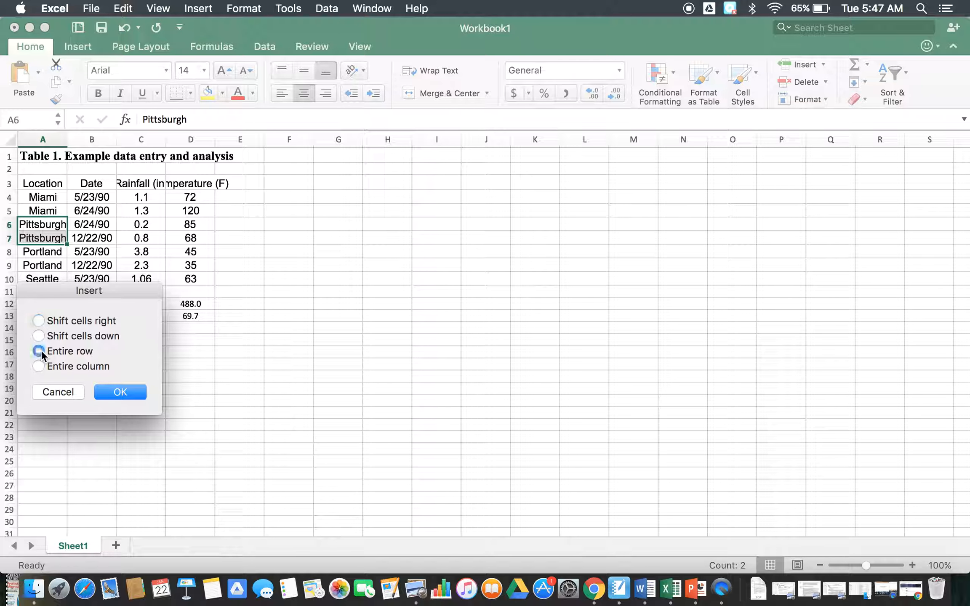
{"action": "left_click", "coordinate": [127, 394]}
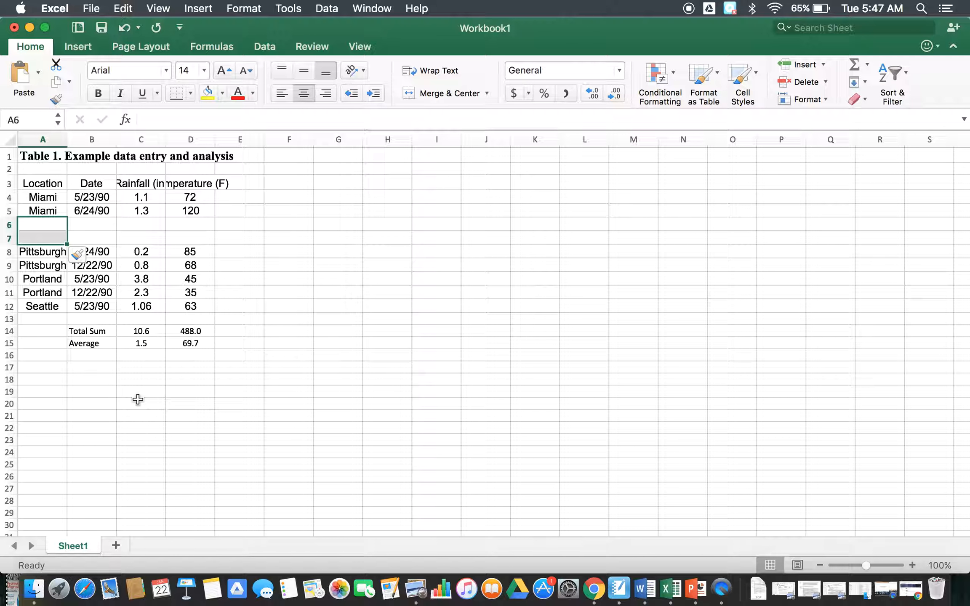
{"action": "left_click", "coordinate": [138, 399]}
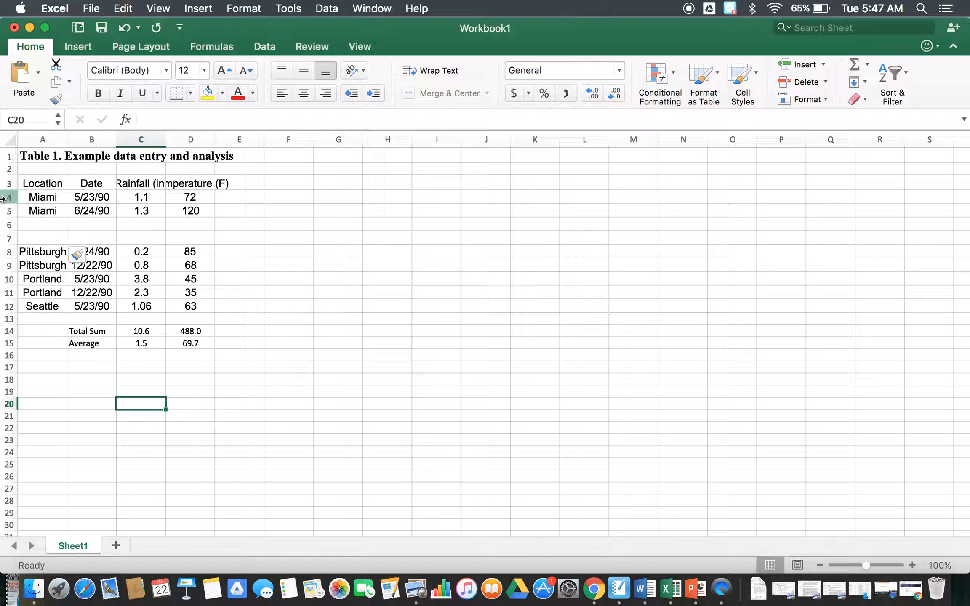
Enter a Newport record in row 6 with date 05/23/90, rainfall 2.3 and temperature 53.
{"action": "left_click", "coordinate": [49, 229]}
{"action": "type", "text": "Newport"}
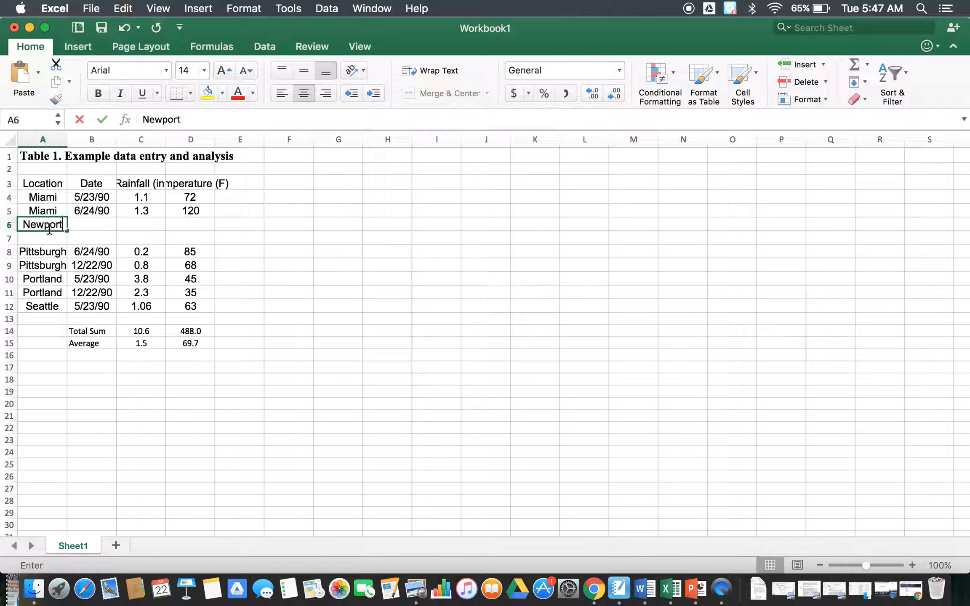
{"action": "key", "text": "Tab"}
{"action": "type", "text": "05/23/90"}
{"action": "key", "text": "Tab"}
{"action": "type", "text": "2.3"}
{"action": "key", "text": "Tab"}
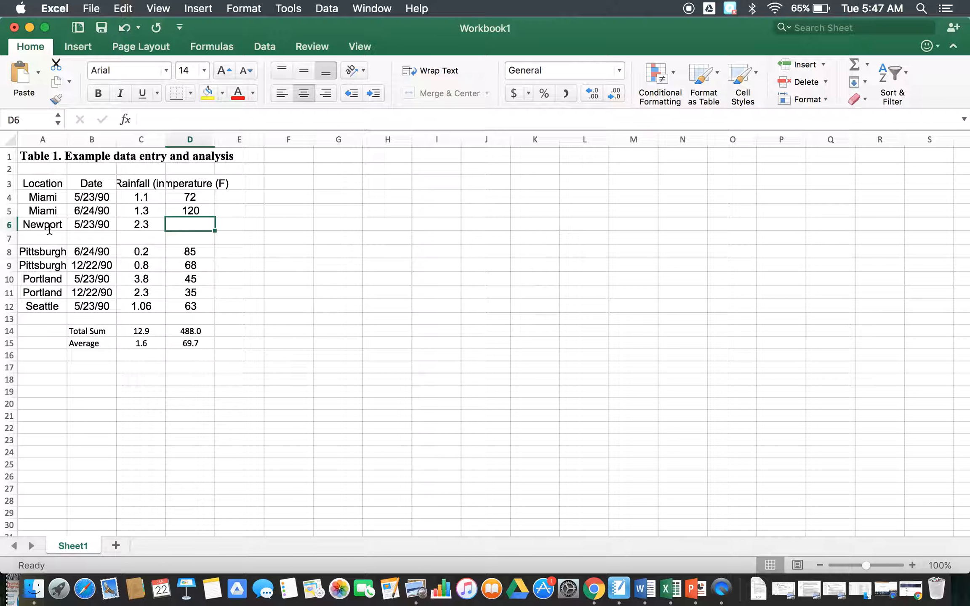
{"action": "type", "text": "53"}
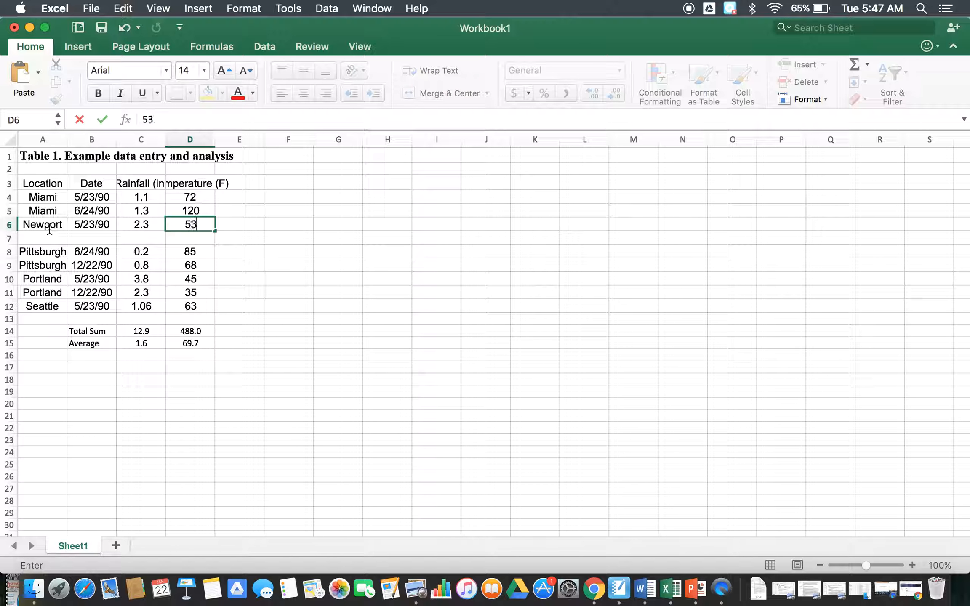
{"action": "key", "text": "Return"}
Enter a second Newport record in row 7 with date 06/24/90, rainfall 3.3 and temperature 59, and check the average formula in D15.
{"action": "type", "text": "Newport"}
{"action": "key", "text": "Tab"}
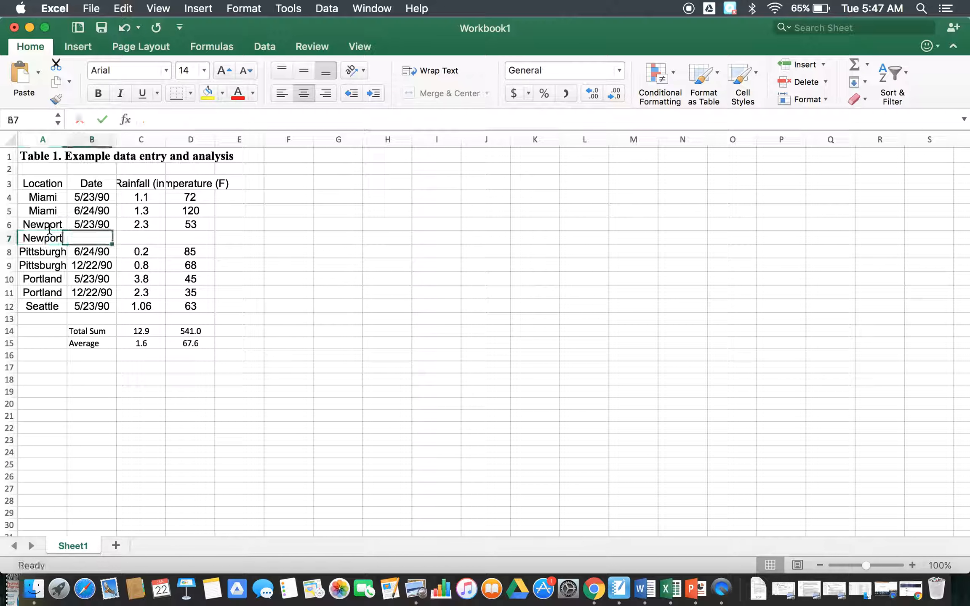
{"action": "type", "text": "06/"}
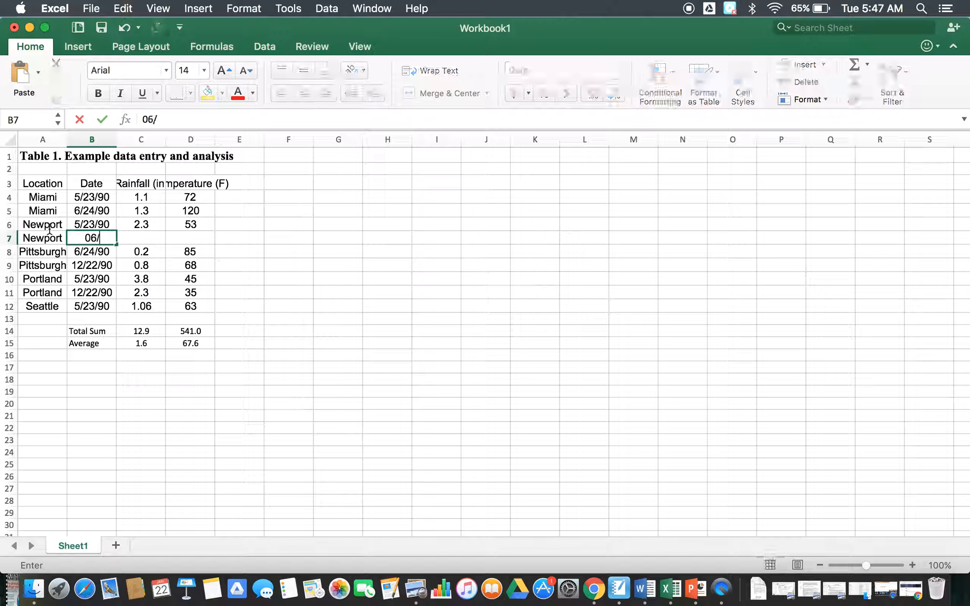
{"action": "type", "text": "24/90"}
{"action": "key", "text": "Tab"}
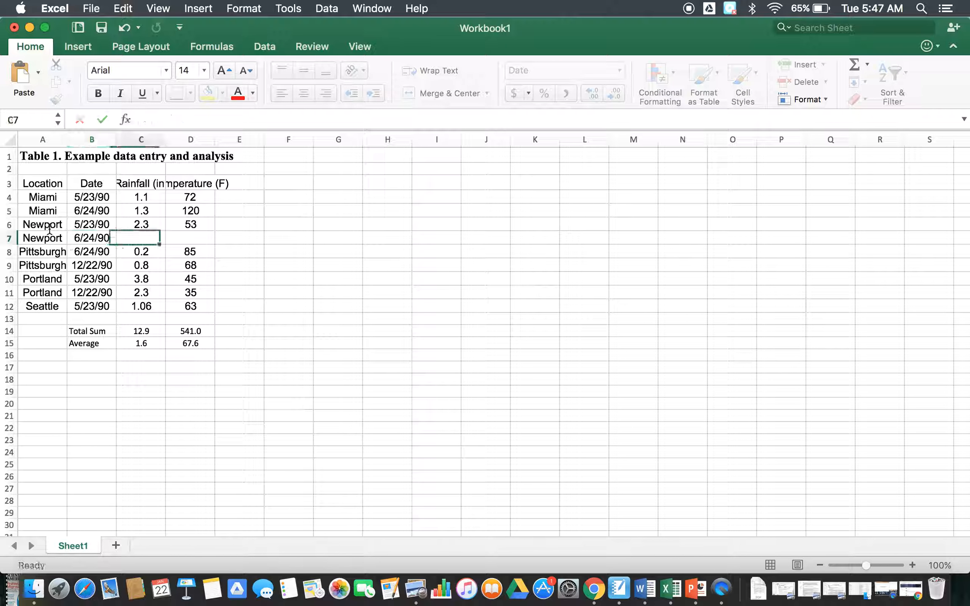
{"action": "type", "text": "3.3"}
{"action": "key", "text": "Tab"}
{"action": "type", "text": "59"}
{"action": "left_click", "coordinate": [268, 278]}
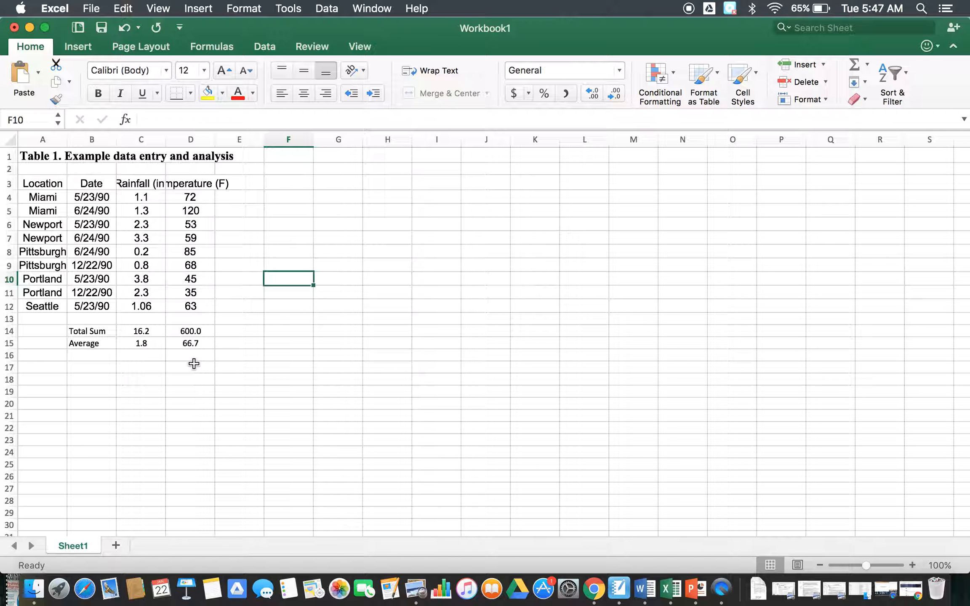
{"action": "left_click", "coordinate": [193, 343]}
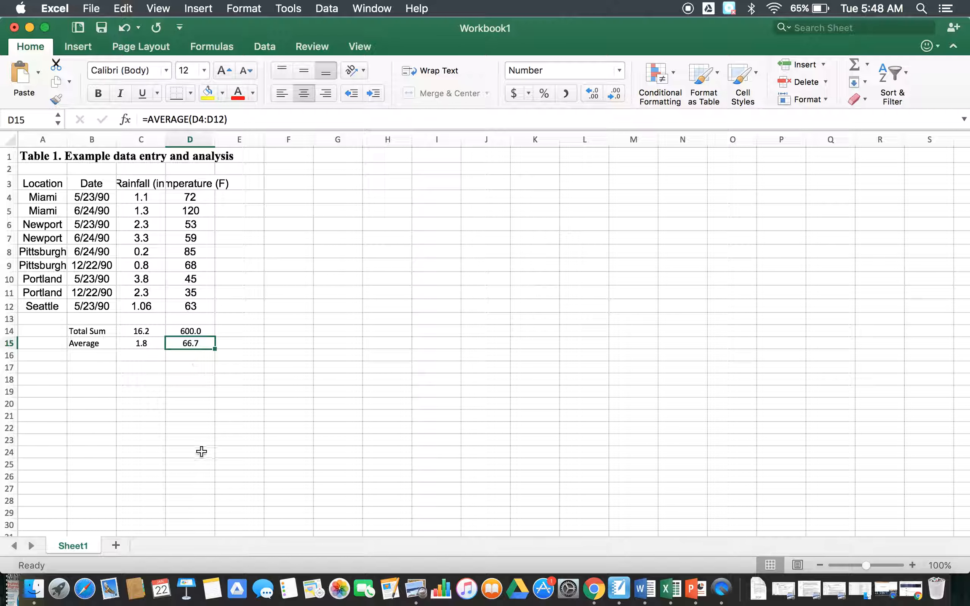
{"action": "left_click", "coordinate": [202, 437]}
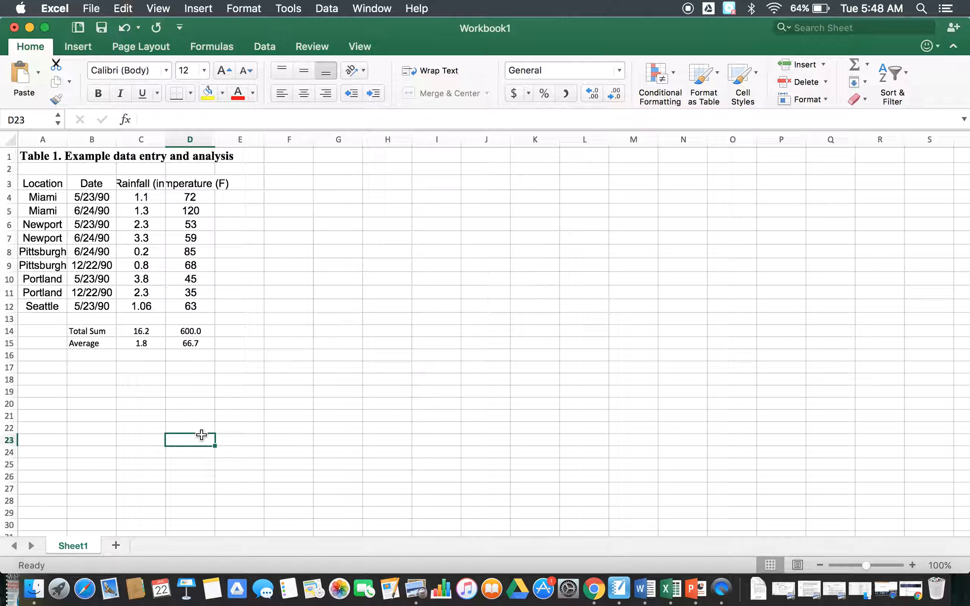
Insert a sheet column before the Rainfall column and head it "R/T Ratio" in C3.
{"action": "left_click", "coordinate": [137, 183]}
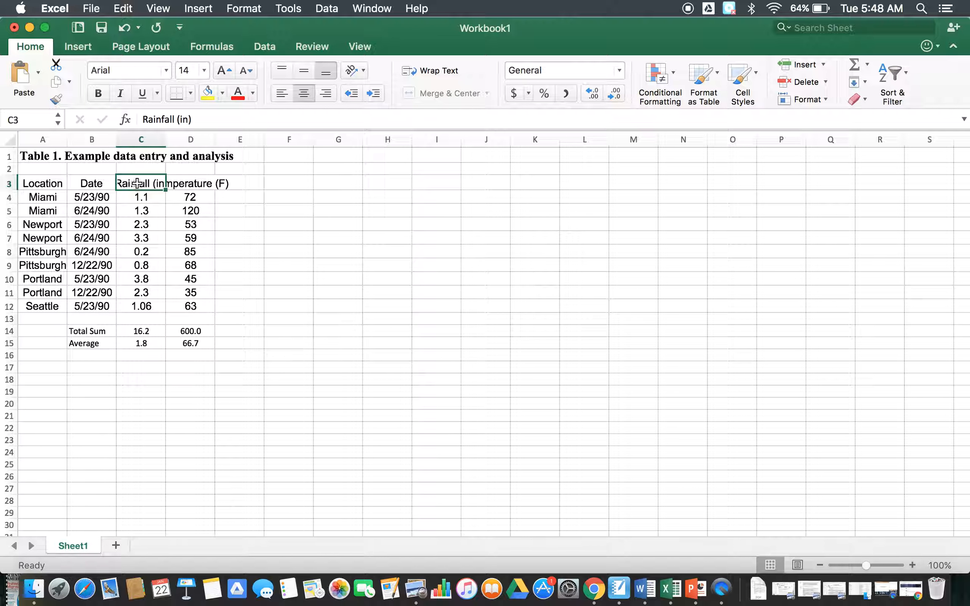
{"action": "left_click", "coordinate": [823, 71]}
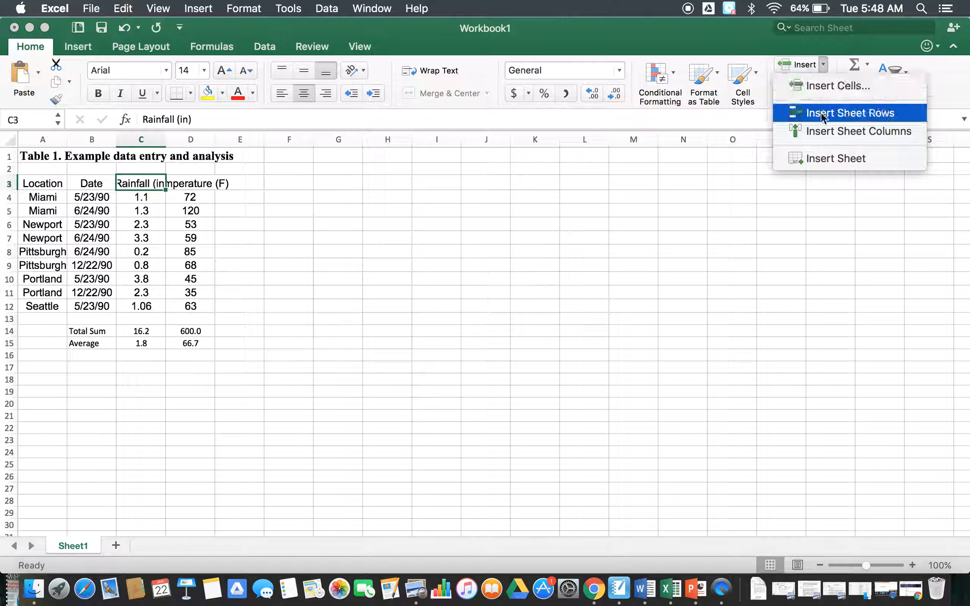
{"action": "left_click", "coordinate": [823, 130]}
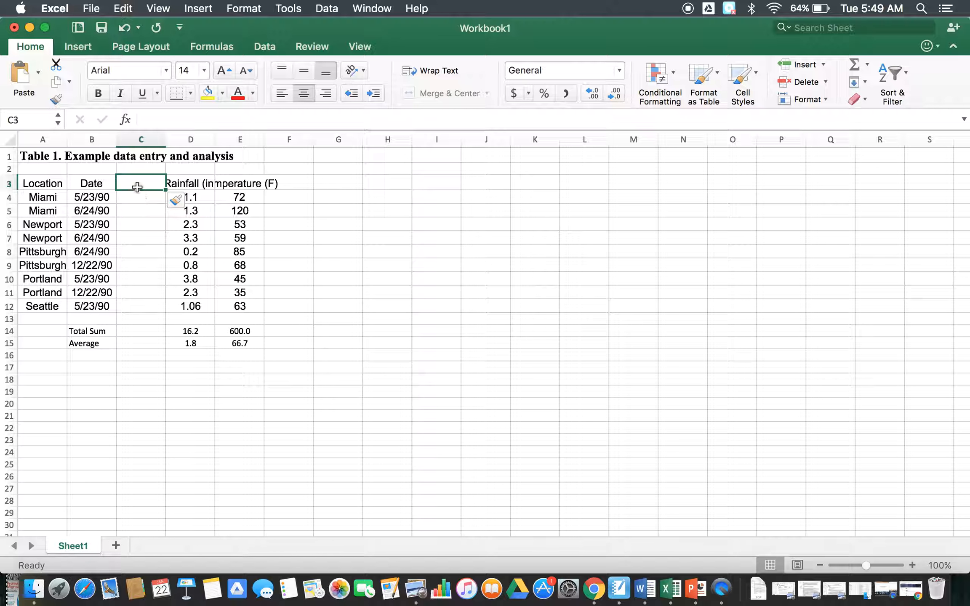
{"action": "type", "text": "R/T ra"}
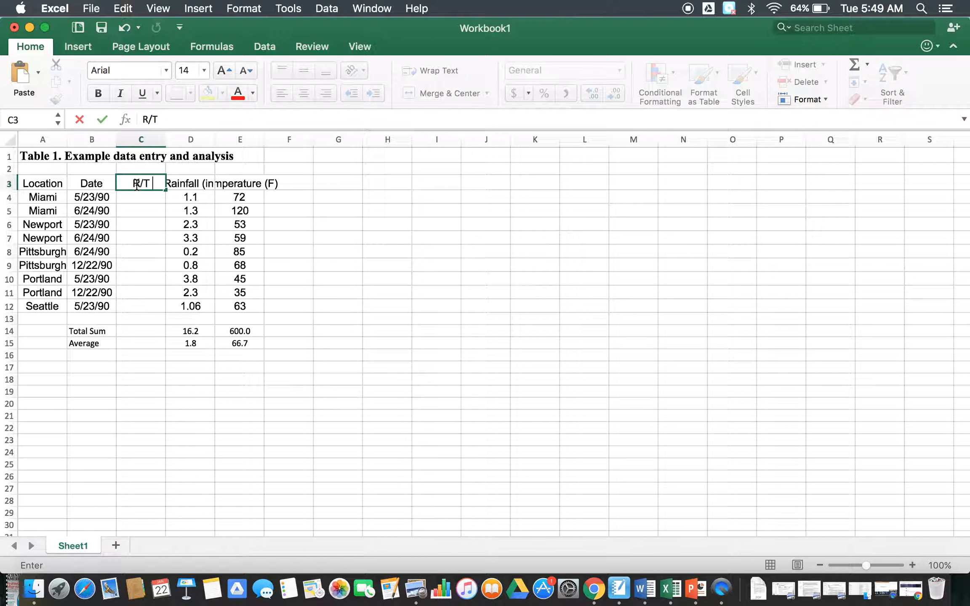
{"action": "key", "text": "BackSpace"}
{"action": "key", "text": "BackSpace"}
{"action": "type", "text": "Ratio"}
{"action": "key", "text": "Return"}
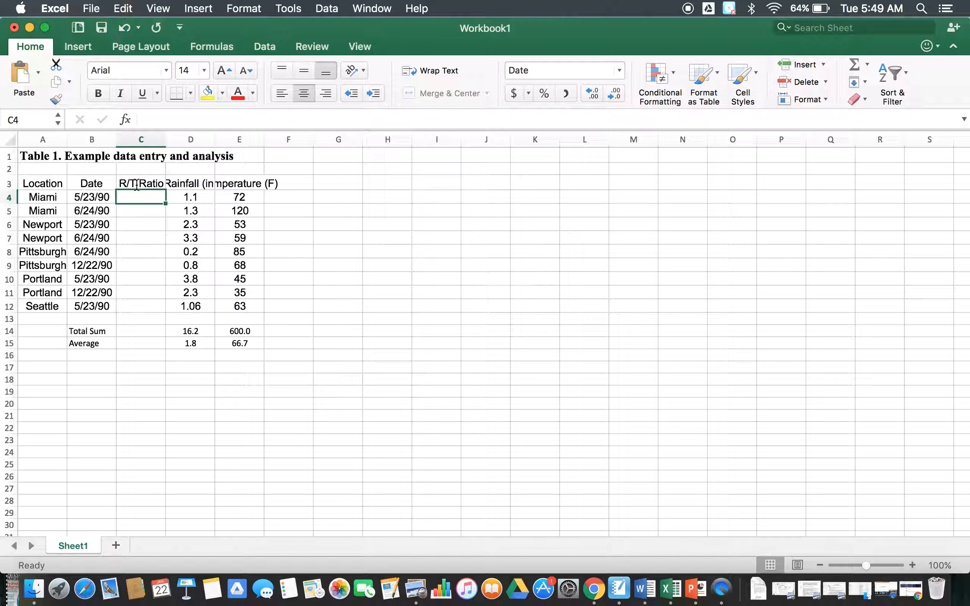
Extend the header in C3 with its unit so it reads "R/T Ratio (%in/F)".
{"action": "left_click", "coordinate": [154, 186]}
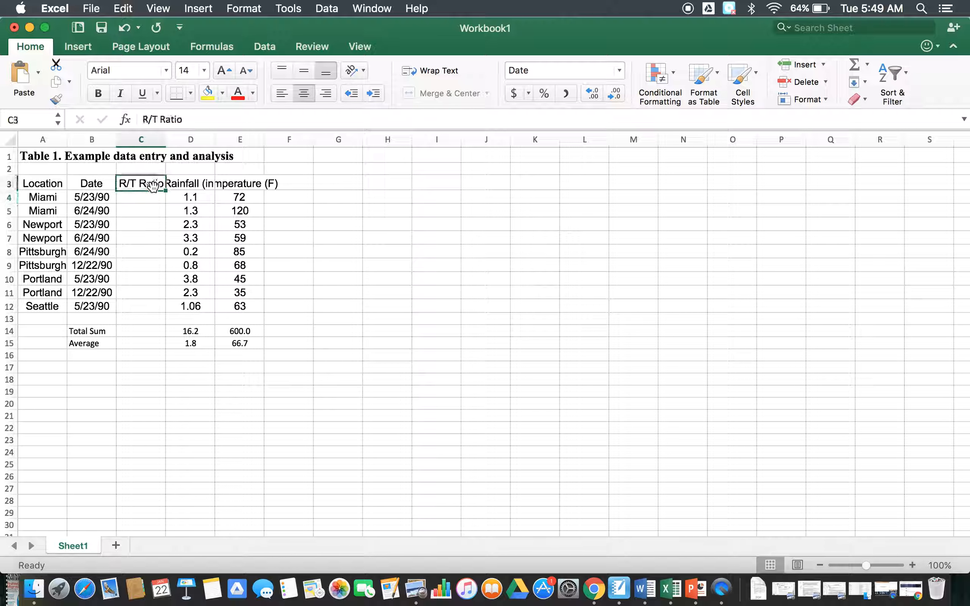
{"action": "left_click", "coordinate": [184, 120]}
{"action": "type", "text": "("}
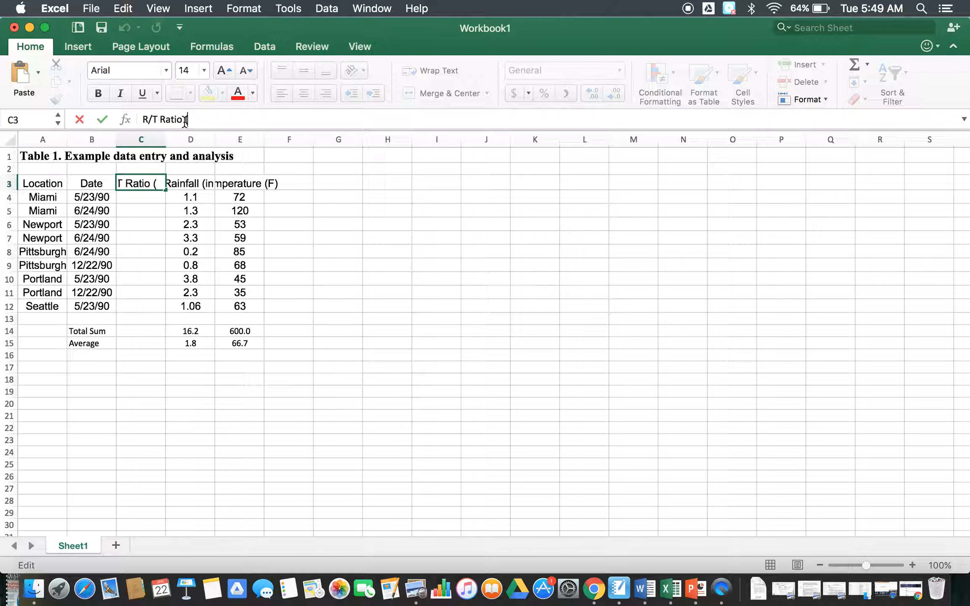
{"action": "type", "text": "%in/"}
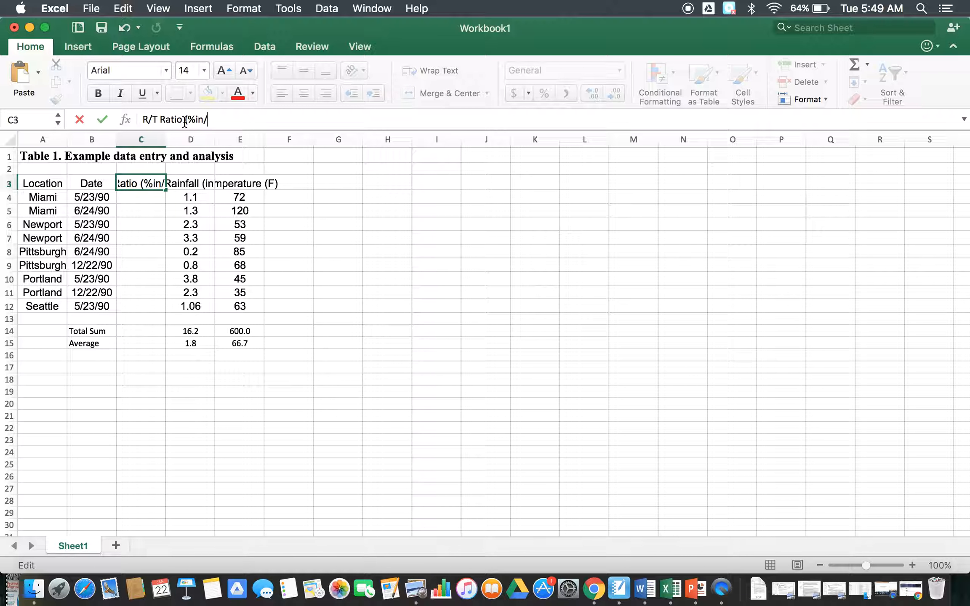
{"action": "type", "text": "F)"}
{"action": "key", "text": "Return"}
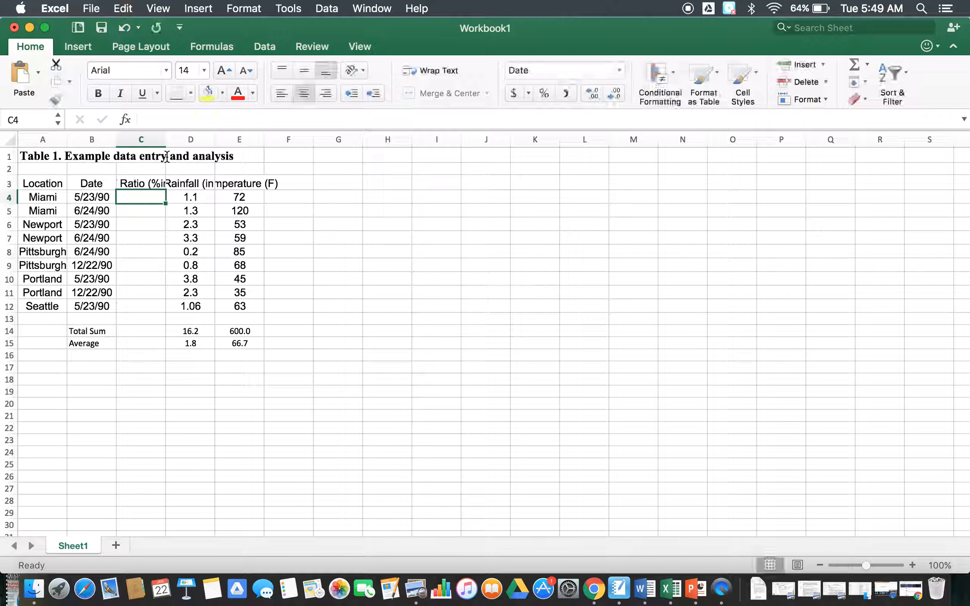
Slightly reduce the width of column C, the ratio column.
{"action": "left_click", "coordinate": [141, 183]}
{"action": "left_click", "coordinate": [144, 205]}
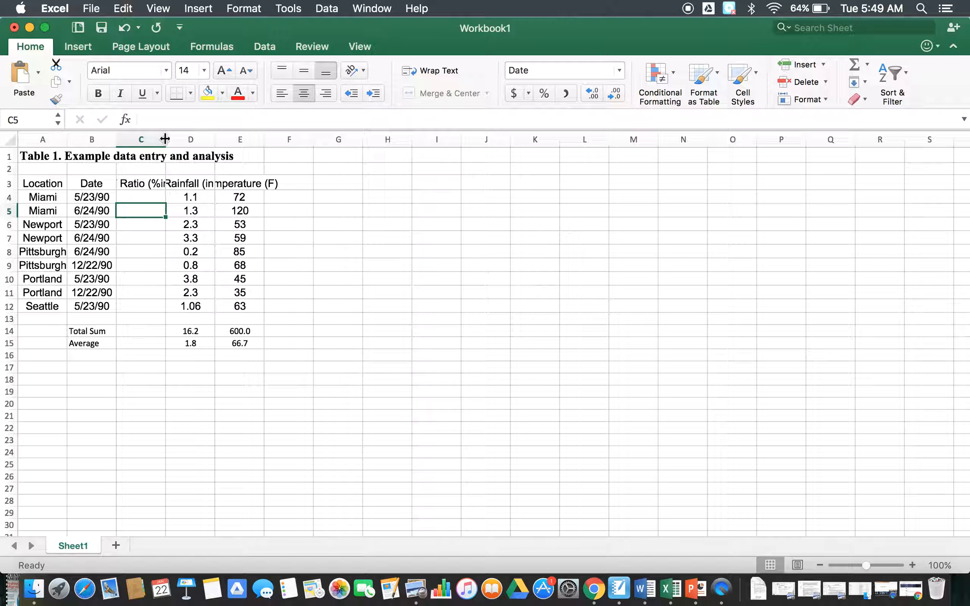
{"action": "mouse_move", "coordinate": [166, 139]}
{"action": "left_mouse_down"}
{"action": "mouse_move", "coordinate": [193, 140]}
{"action": "mouse_move", "coordinate": [166, 139]}
{"action": "left_mouse_up"}
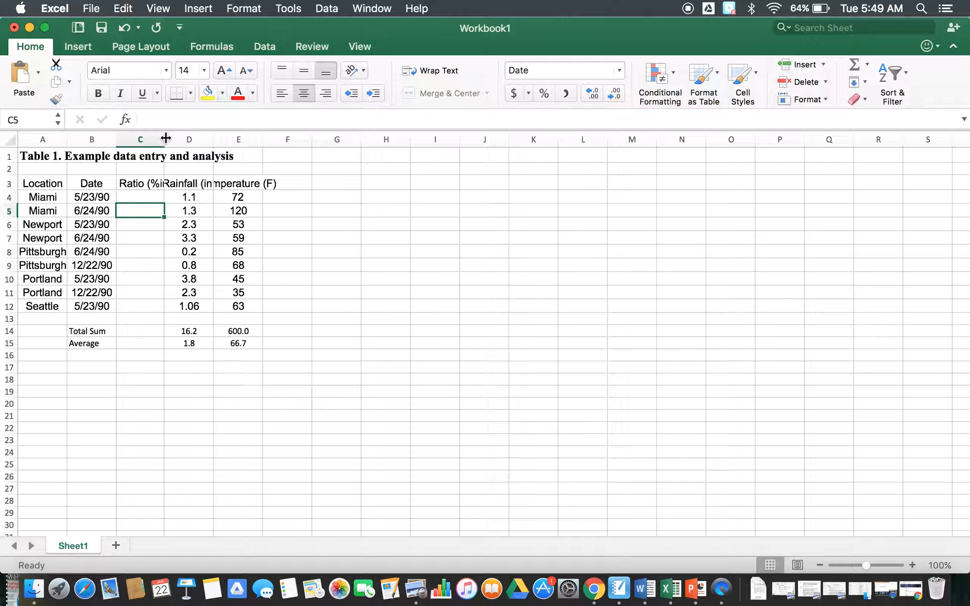
{"action": "left_click", "coordinate": [148, 197]}
{"action": "double_click", "coordinate": [146, 196]}
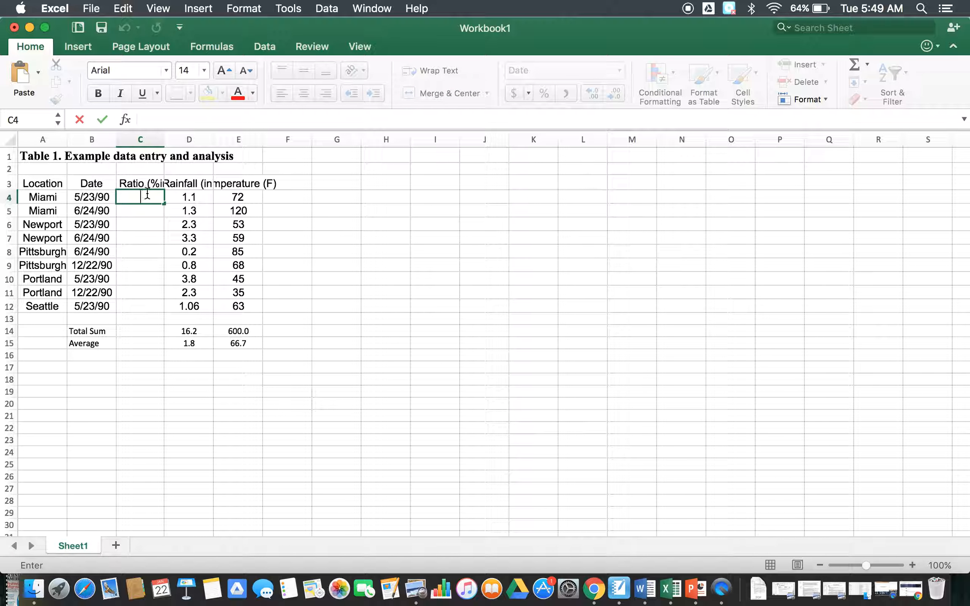
{"action": "left_click", "coordinate": [153, 220]}
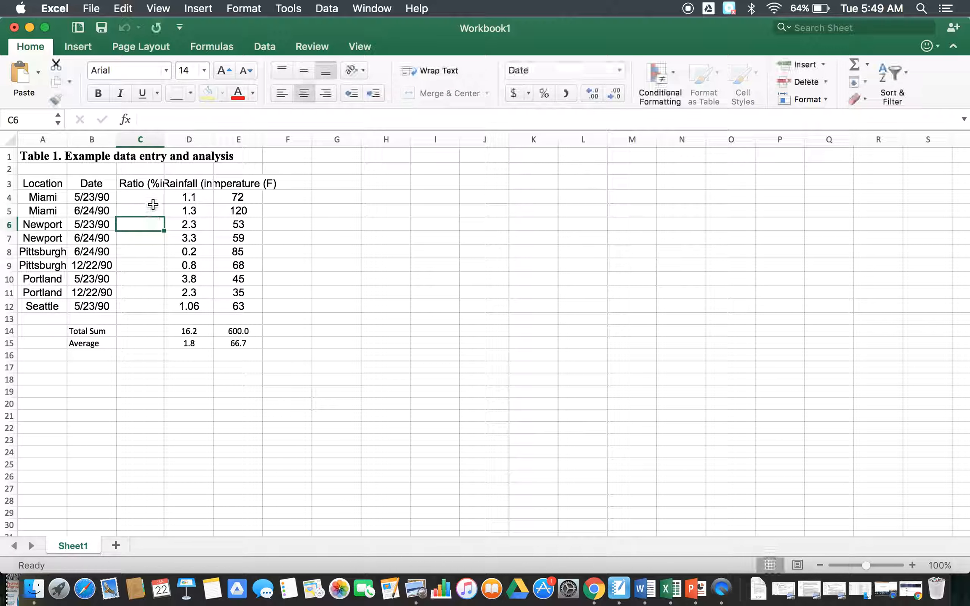
{"action": "left_click", "coordinate": [151, 199]}
{"action": "key", "text": "BackSpace"}
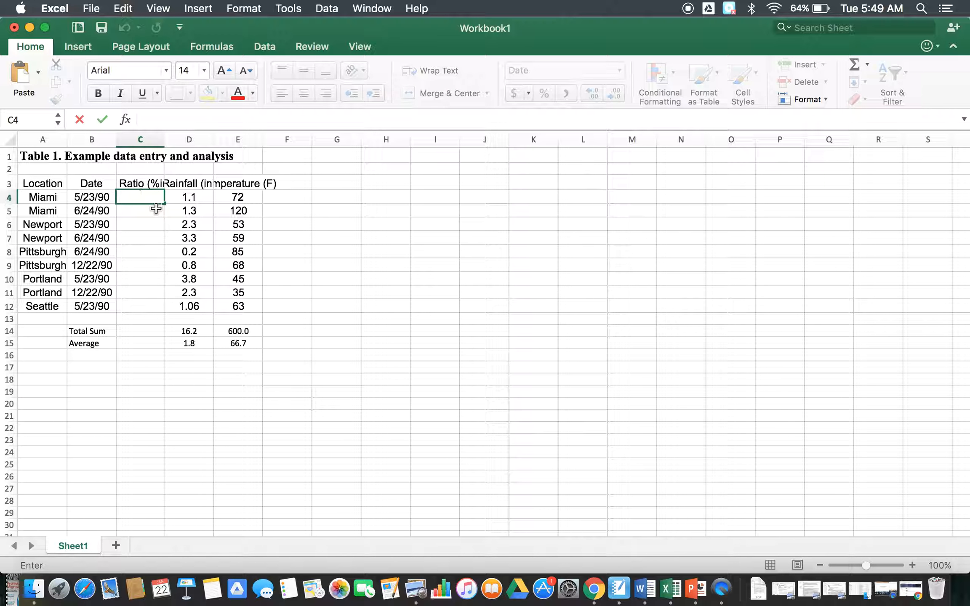
{"action": "left_click", "coordinate": [157, 206]}
{"action": "left_click_drag", "start_coordinate": [157, 206], "coordinate": [156, 252]}
{"action": "left_click_drag", "start_coordinate": [150, 202], "coordinate": [151, 192]}
Format the ratio cells C4:C12 as numbers with 3 decimal places and widen column C to fit more of its header.
{"action": "left_click_drag", "start_coordinate": [147, 306], "coordinate": [142, 195]}
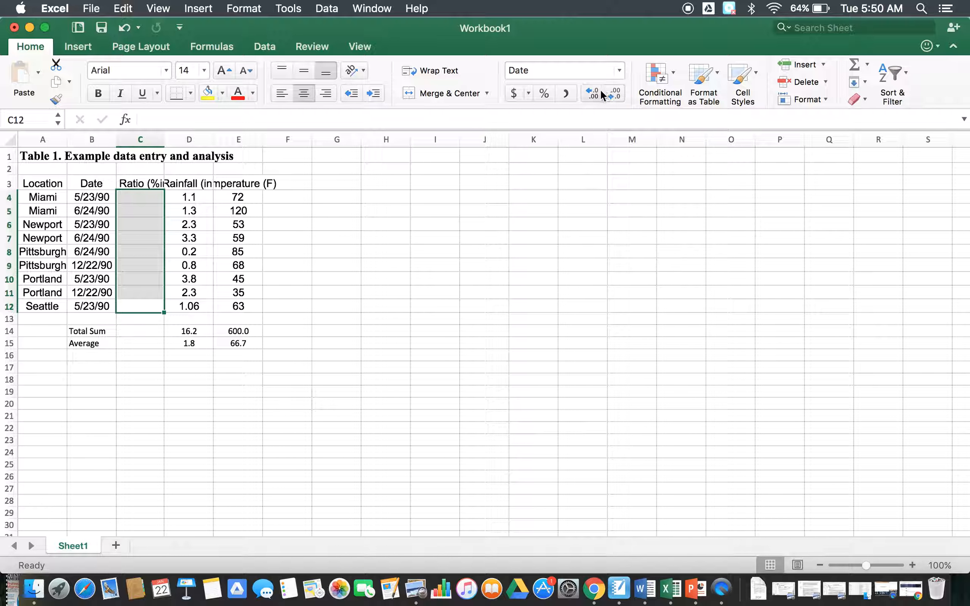
{"action": "left_click", "coordinate": [618, 71]}
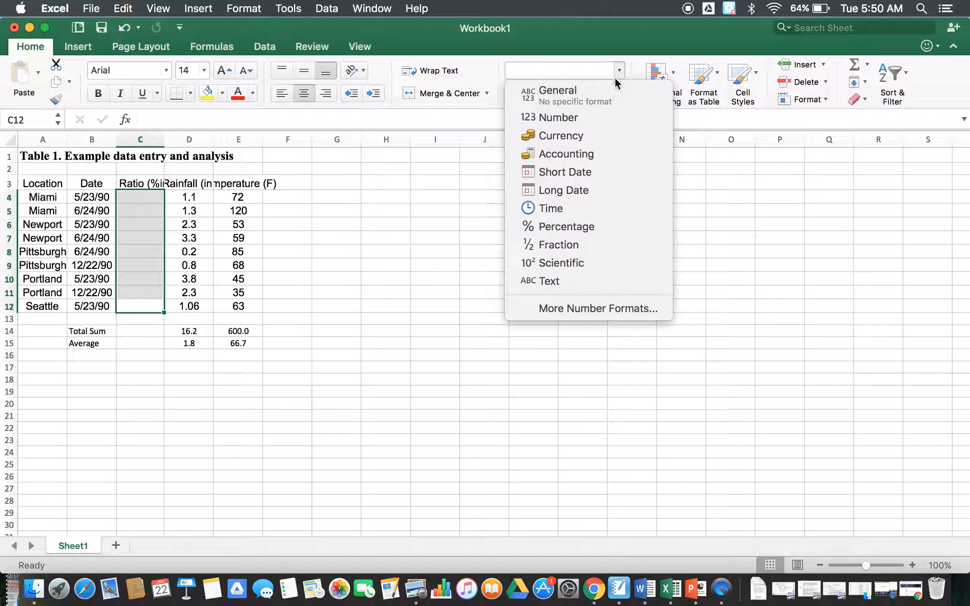
{"action": "left_click", "coordinate": [585, 111]}
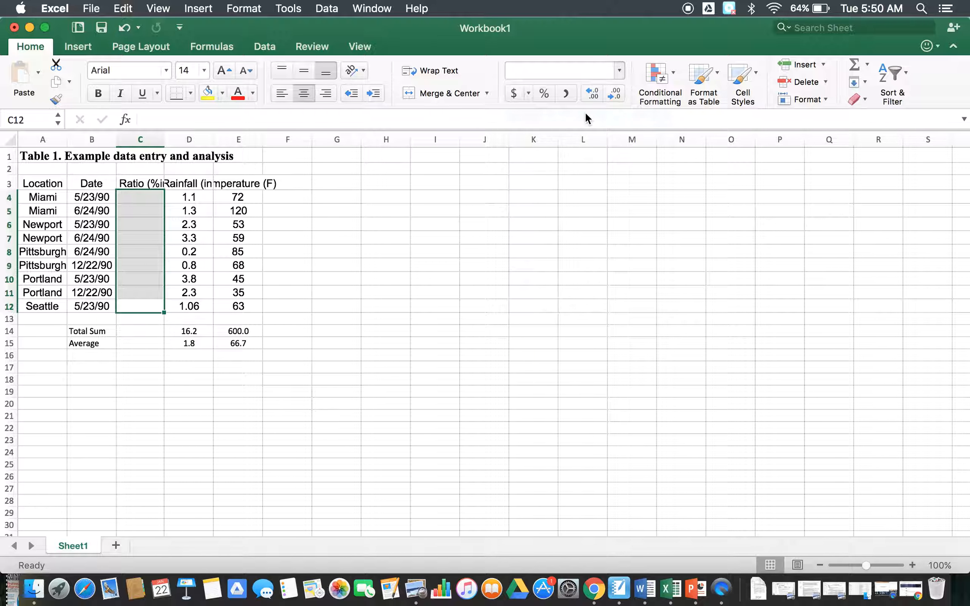
{"action": "left_click", "coordinate": [618, 72]}
{"action": "left_click", "coordinate": [596, 302]}
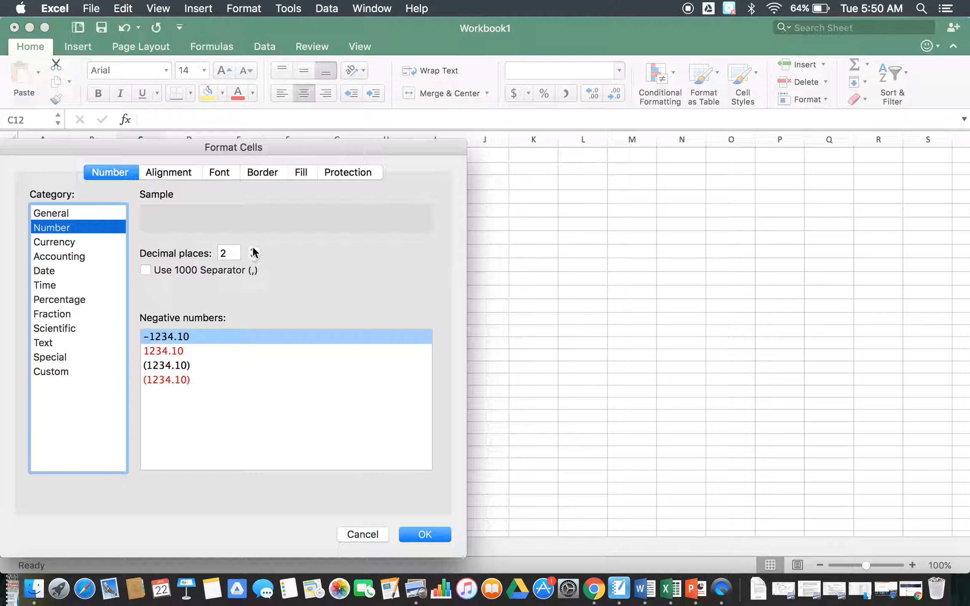
{"action": "left_click", "coordinate": [252, 249]}
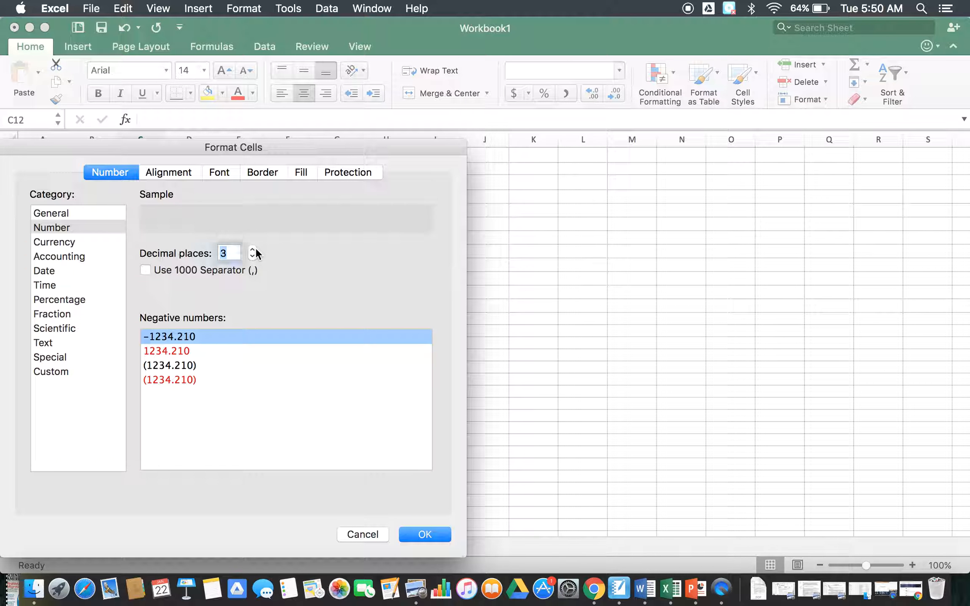
{"action": "left_click", "coordinate": [433, 535]}
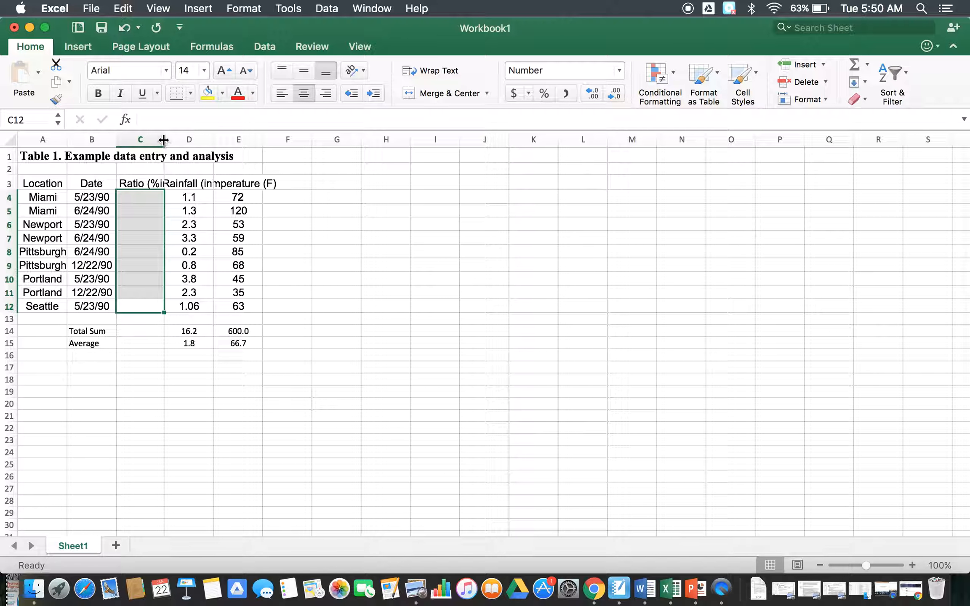
{"action": "left_click_drag", "start_coordinate": [164, 139], "coordinate": [188, 142]}
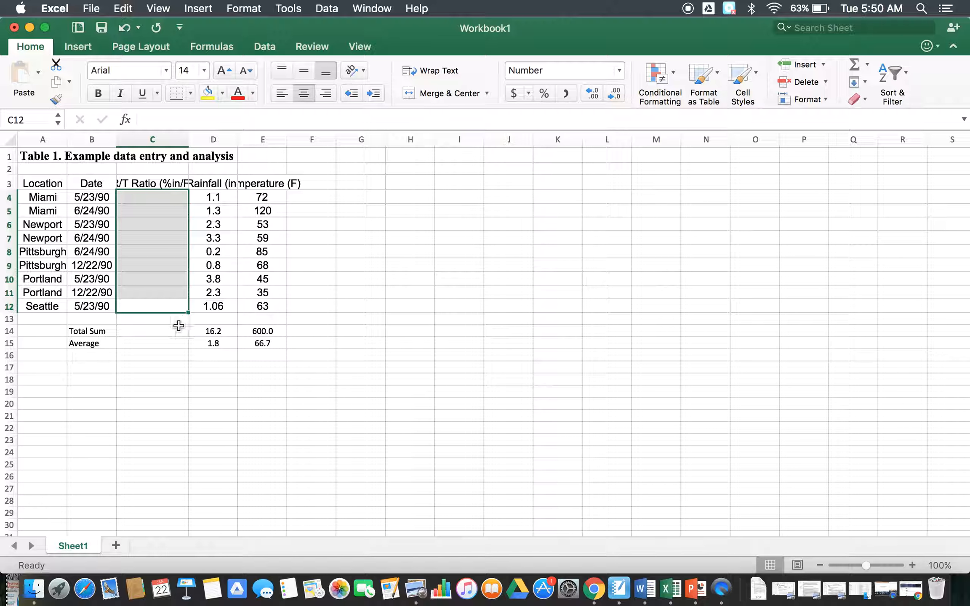
Calculate the ratio in C4 with =(D4/E4)*100 and fill the formula down through C12.
{"action": "left_click", "coordinate": [142, 199]}
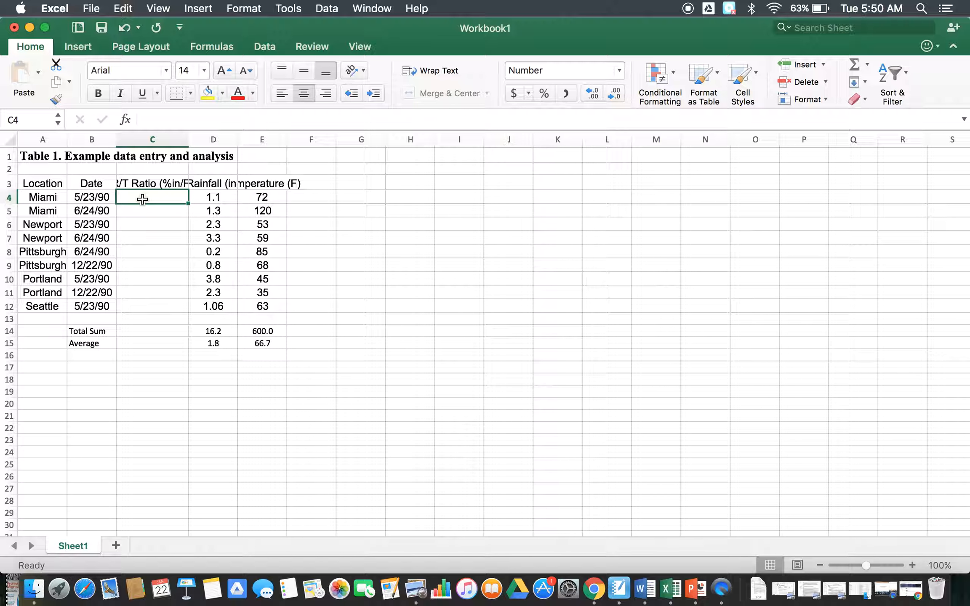
{"action": "type", "text": "=("}
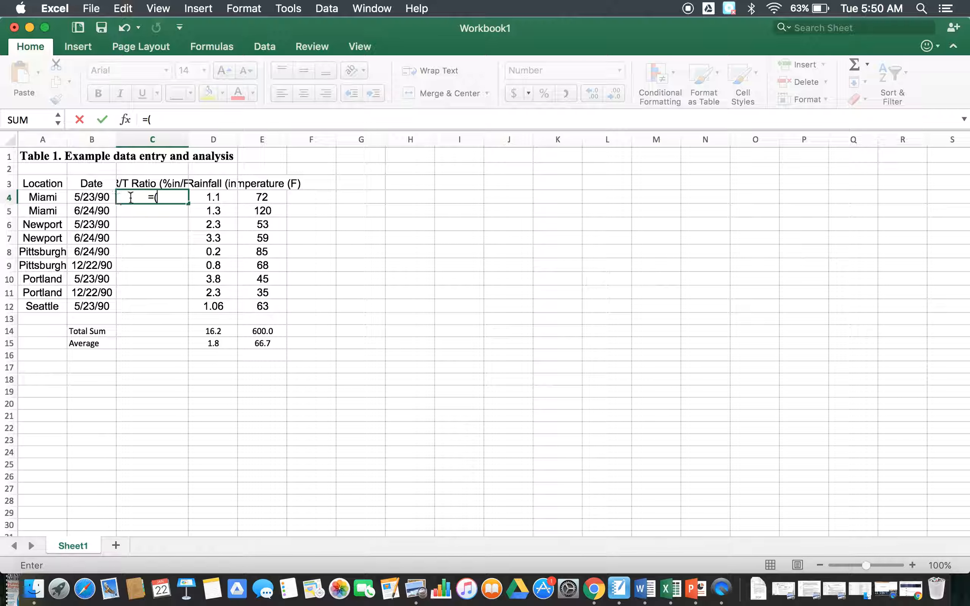
{"action": "left_click", "coordinate": [212, 197]}
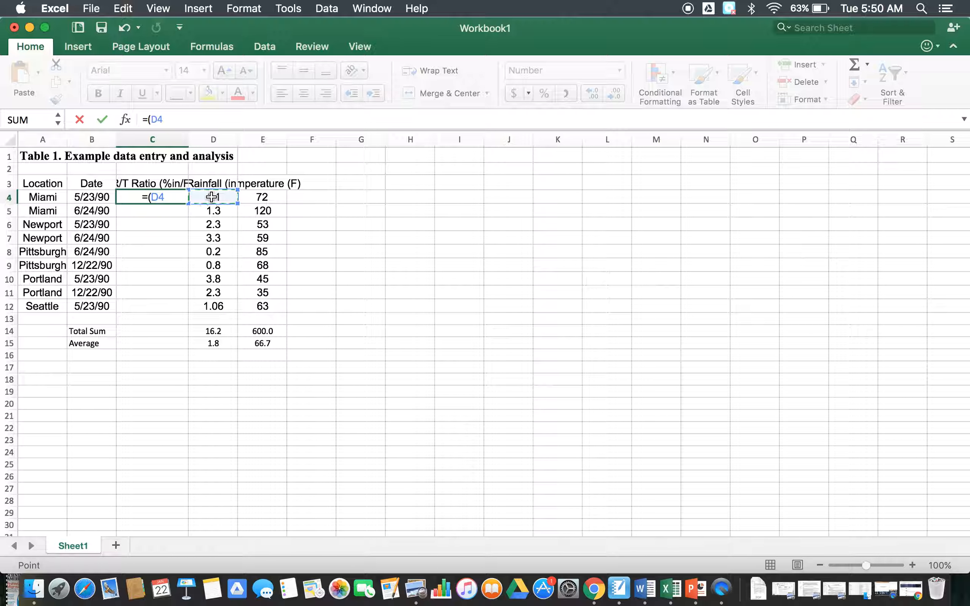
{"action": "type", "text": "/"}
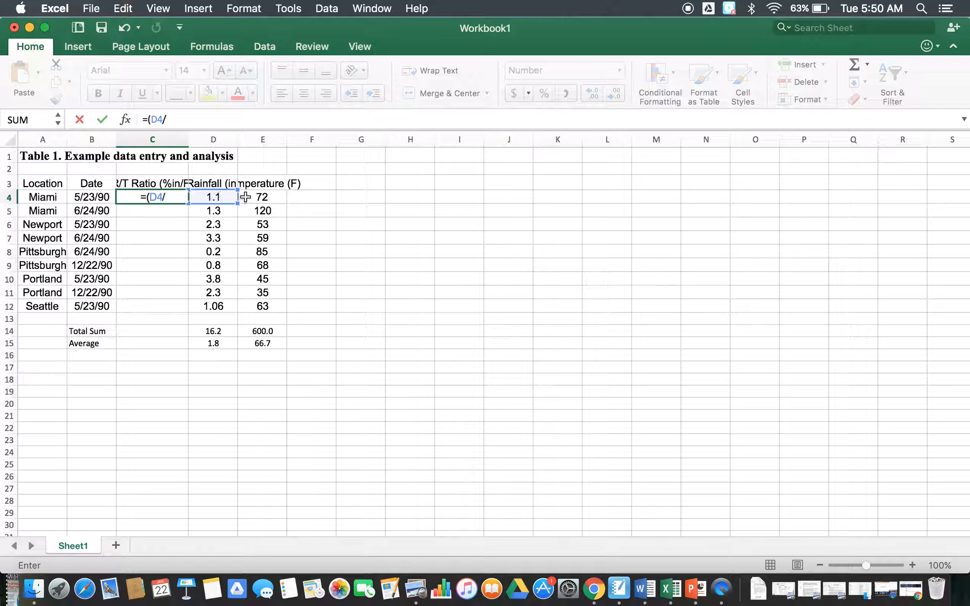
{"action": "left_click", "coordinate": [257, 197]}
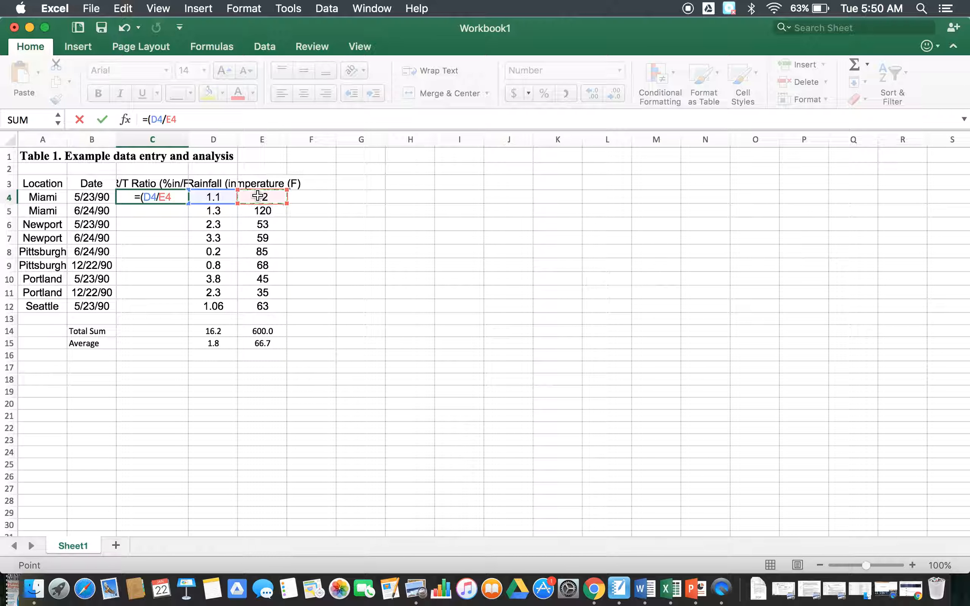
{"action": "type", "text": ")*"}
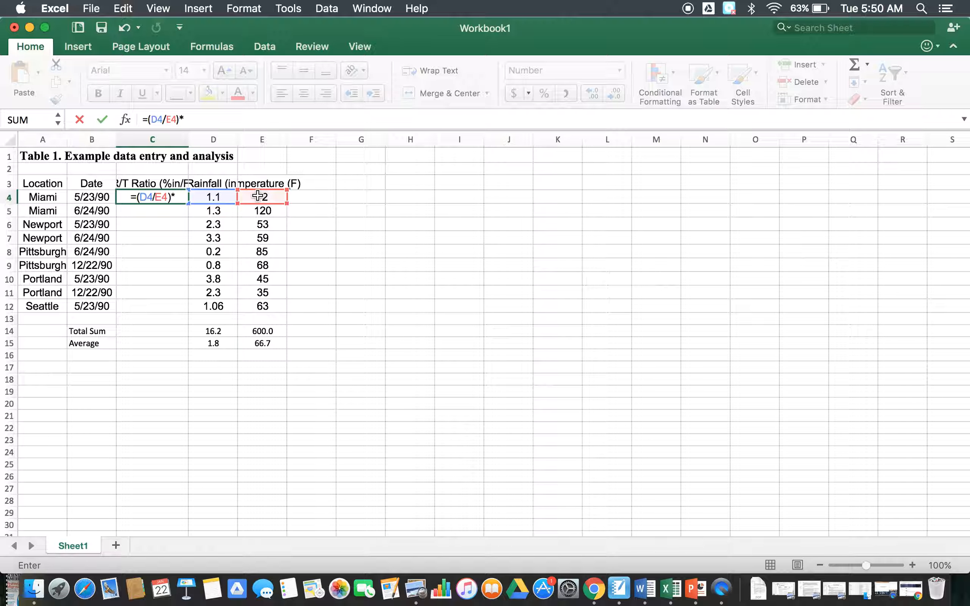
{"action": "type", "text": "100"}
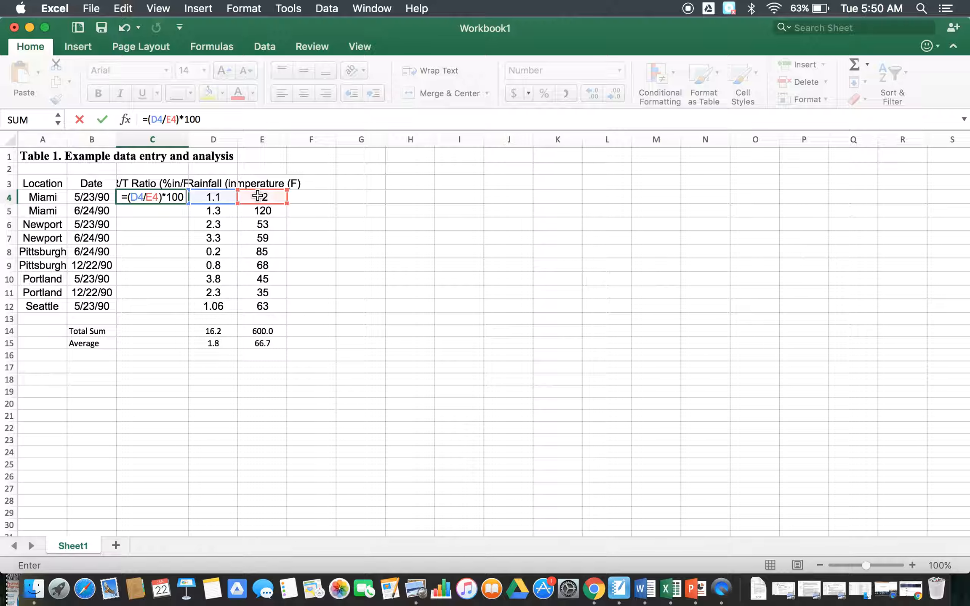
{"action": "key", "text": "Return"}
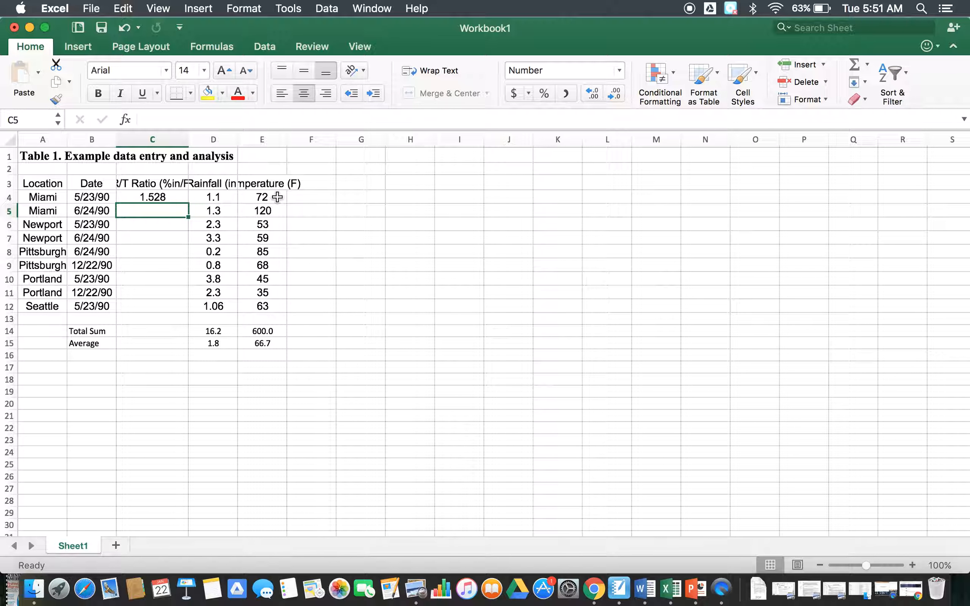
{"action": "left_click", "coordinate": [176, 196]}
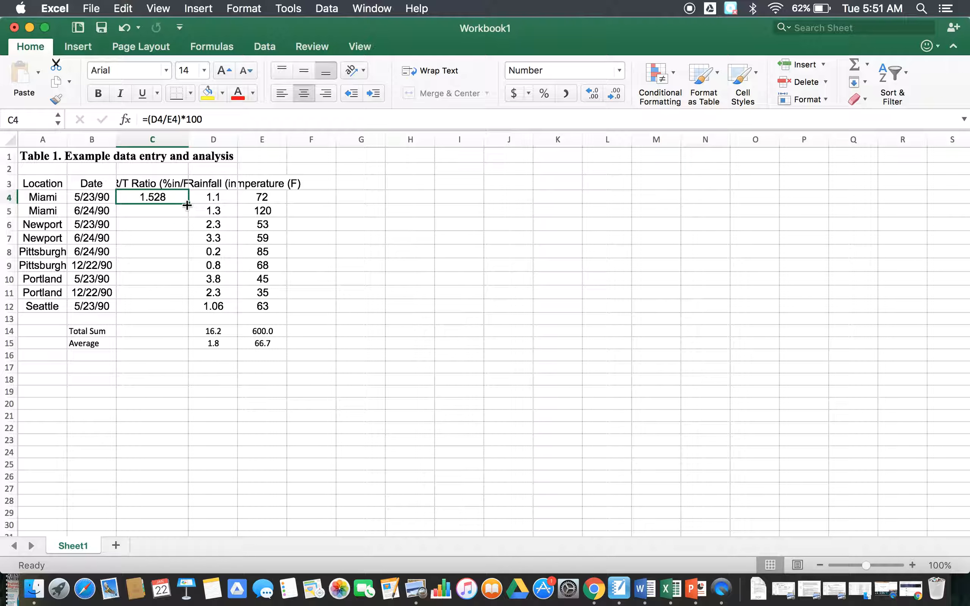
{"action": "left_click_drag", "start_coordinate": [187, 205], "coordinate": [174, 309]}
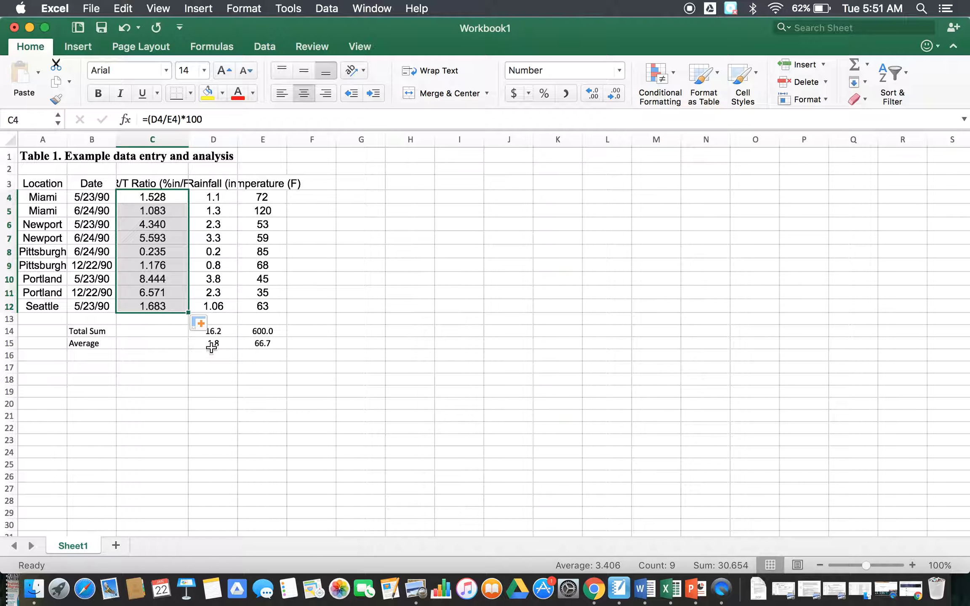
Fill the total and average formulas from D14:D15 into C14:C15 and check the ranges they reference.
{"action": "left_click", "coordinate": [224, 331]}
{"action": "left_click_drag", "start_coordinate": [226, 332], "coordinate": [206, 346]}
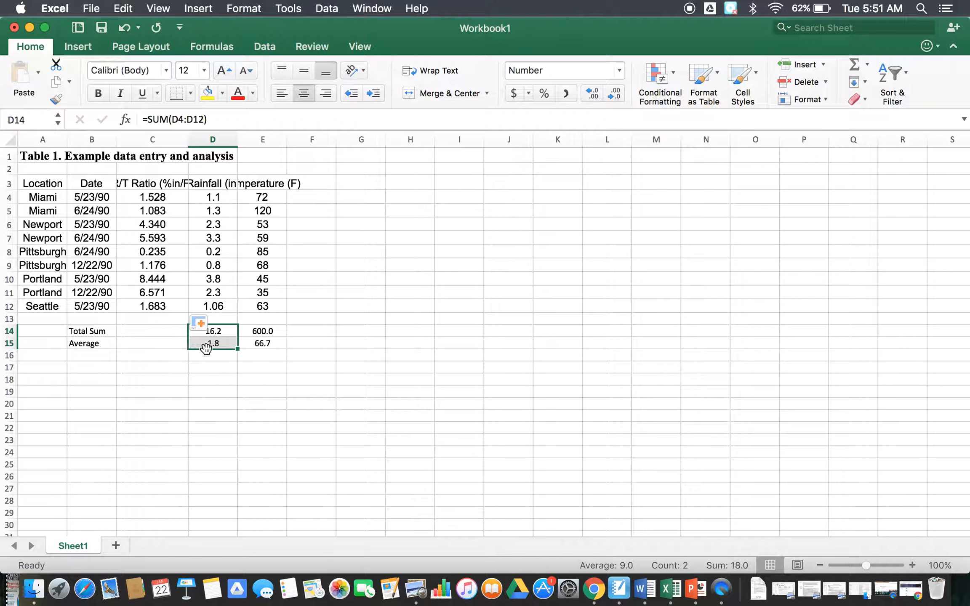
{"action": "left_click_drag", "start_coordinate": [236, 348], "coordinate": [141, 362]}
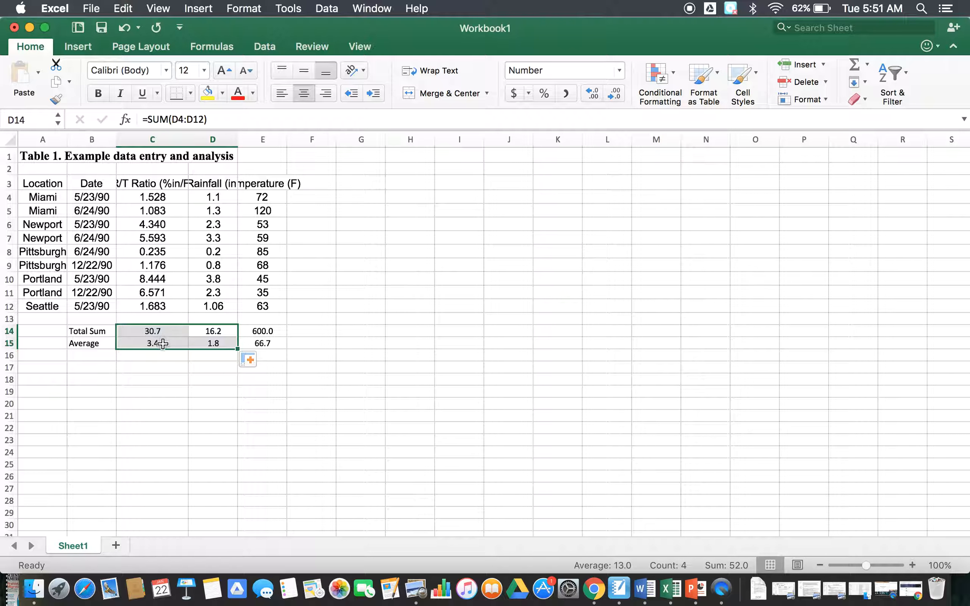
{"action": "left_click", "coordinate": [155, 416]}
{"action": "left_click", "coordinate": [161, 332]}
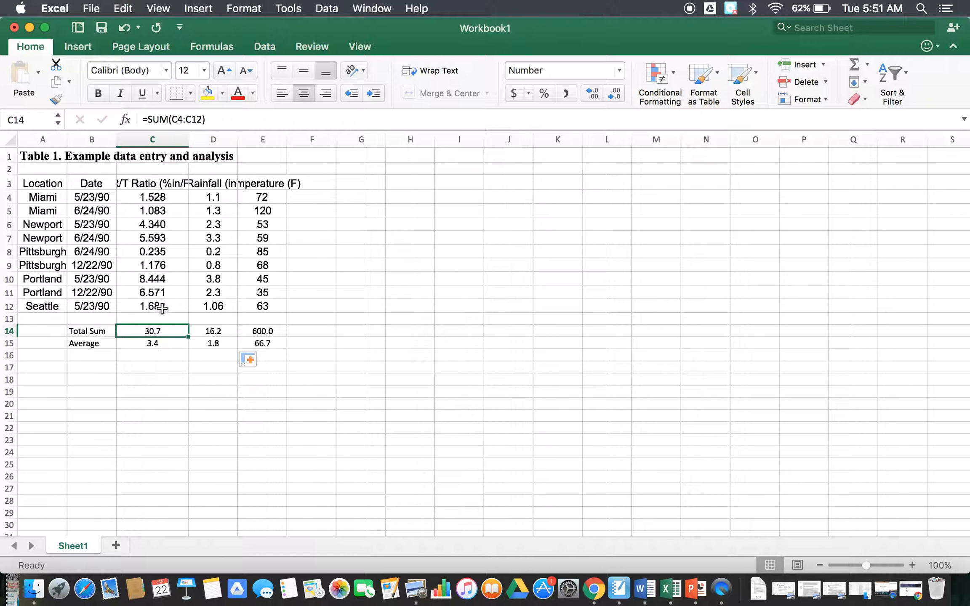
{"action": "left_click", "coordinate": [162, 344]}
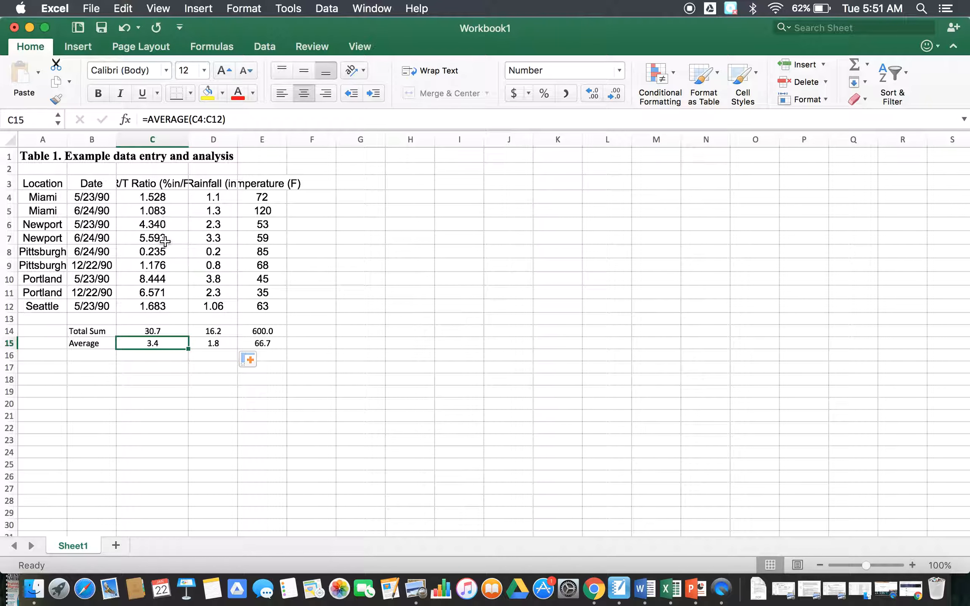
{"action": "left_click", "coordinate": [174, 418]}
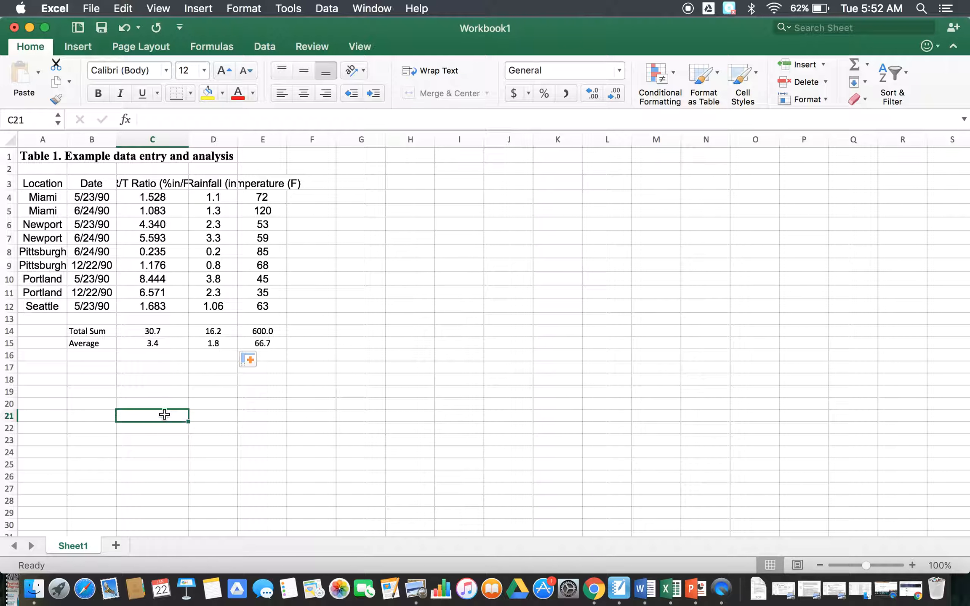
Label B16 "Minimum" below the Average row, correcting the spelling.
{"action": "left_click", "coordinate": [85, 355]}
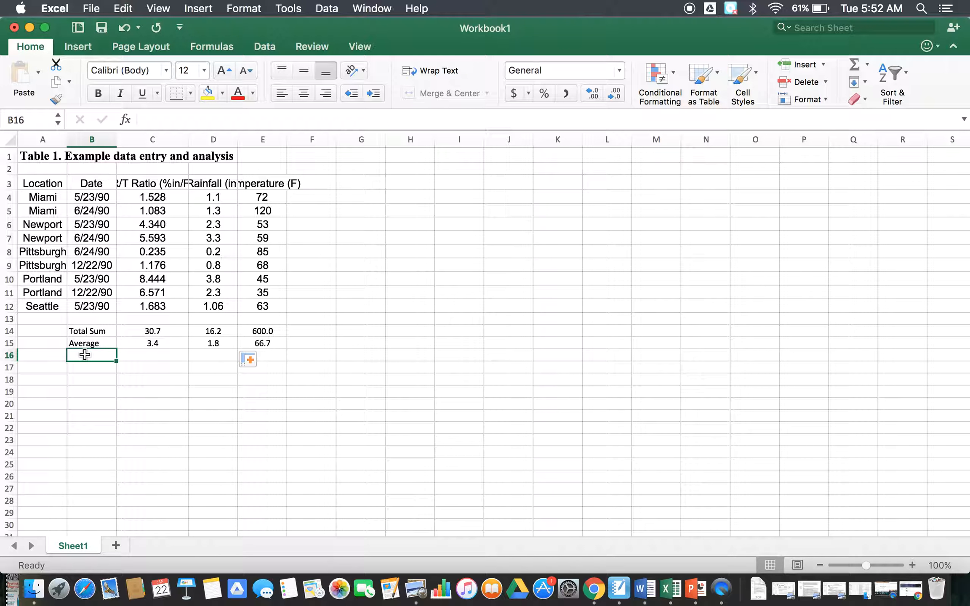
{"action": "type", "text": "Min"}
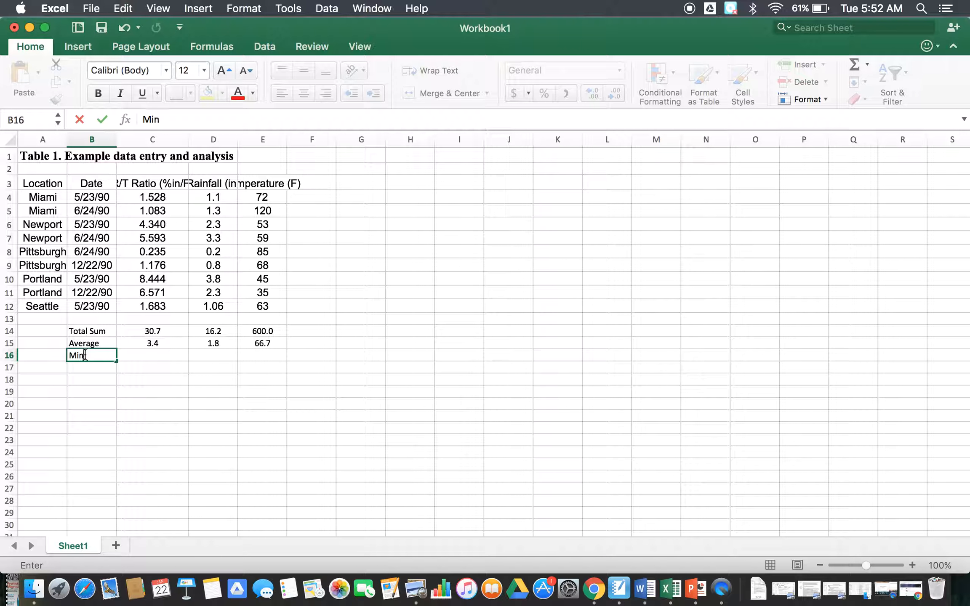
{"action": "type", "text": "mum"}
{"action": "key", "text": "Return"}
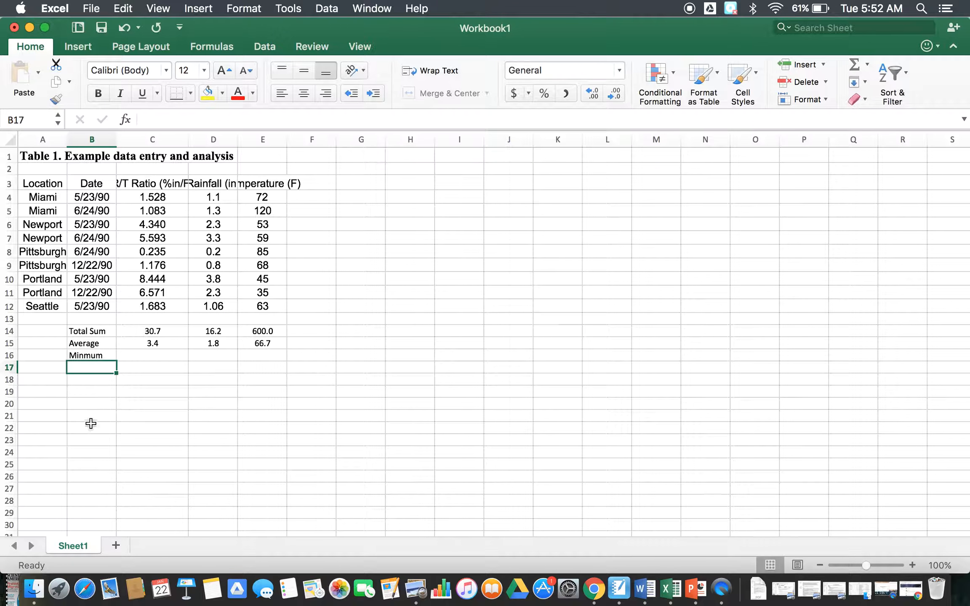
{"action": "left_click", "coordinate": [85, 356]}
{"action": "left_click", "coordinate": [160, 119]}
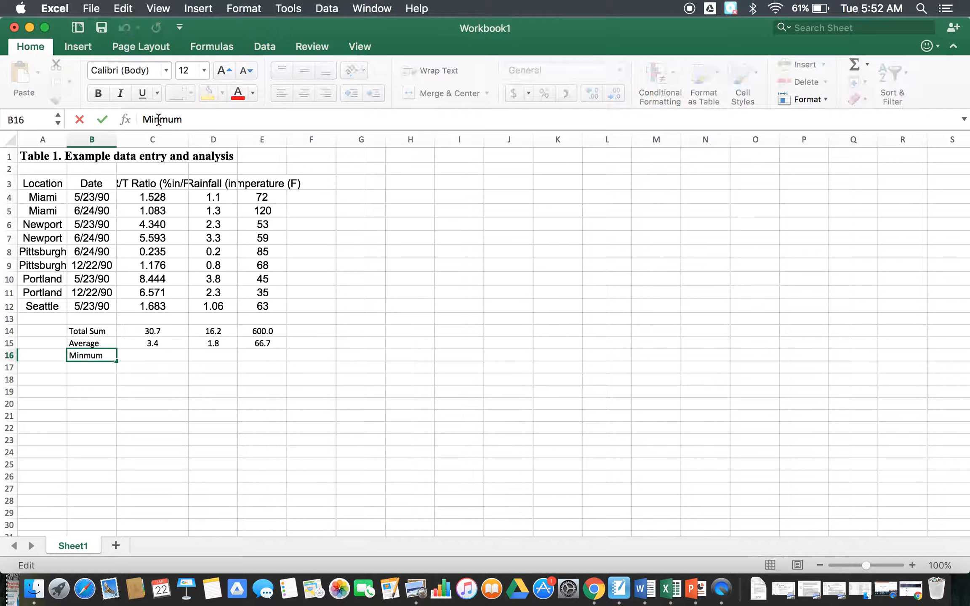
{"action": "type", "text": "i"}
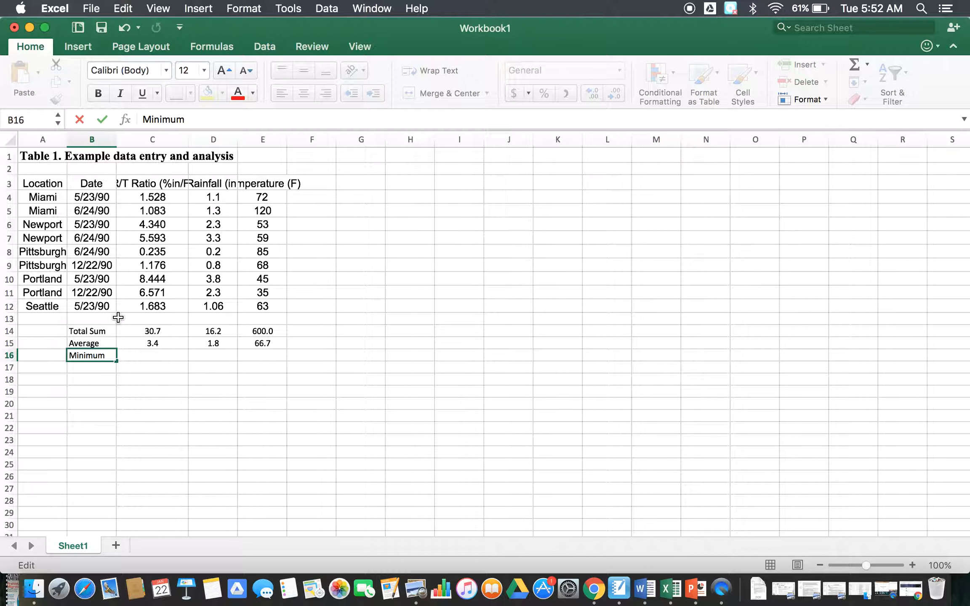
Label B17 "Maximum" below the Minimum row.
{"action": "left_click", "coordinate": [98, 368]}
{"action": "type", "text": "Maxium"}
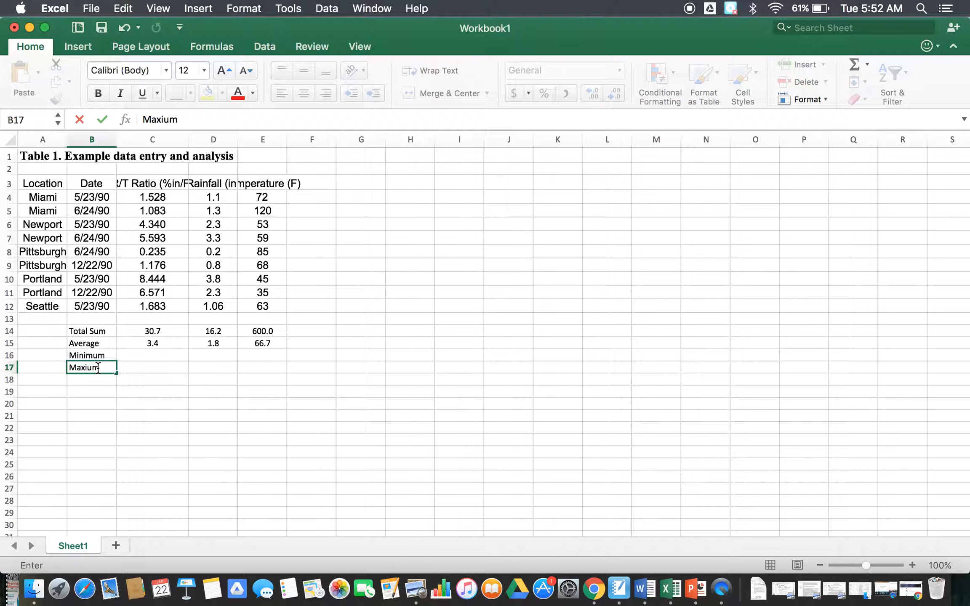
{"action": "key", "text": "BackSpace"}
{"action": "key", "text": "BackSpace"}
{"action": "type", "text": "mum"}
{"action": "key", "text": "Return"}
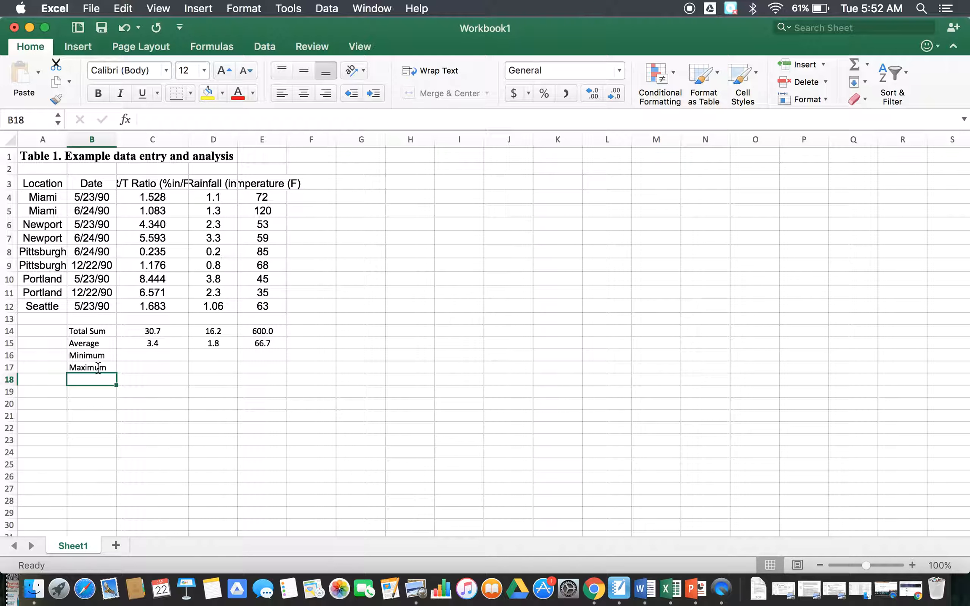
Label B18 "Standard Deviation" below the Maximum row.
{"action": "type", "text": "Stat"}
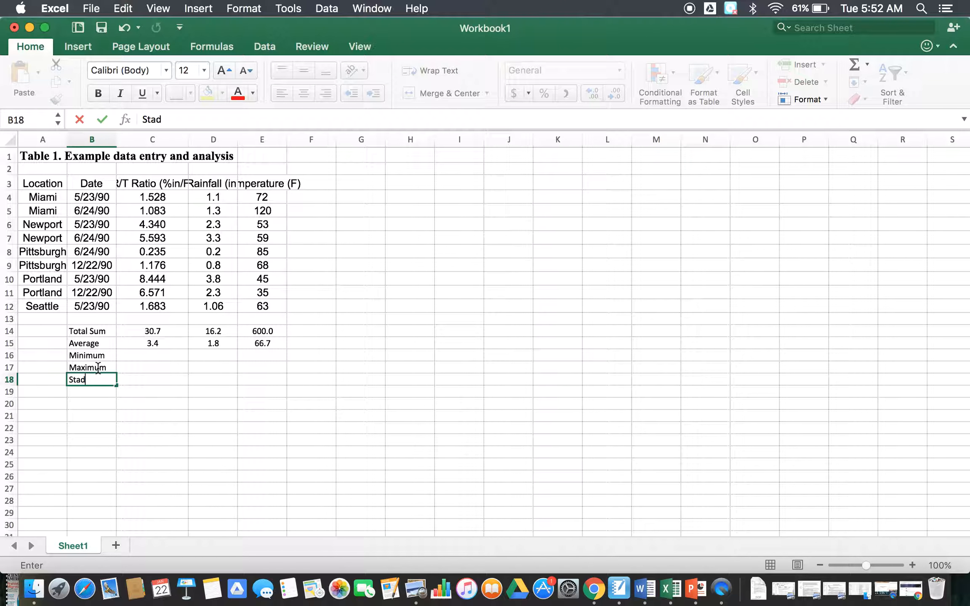
{"action": "key", "text": "BackSpace"}
{"action": "type", "text": "ndard de"}
{"action": "key", "text": "BackSpace"}
{"action": "key", "text": "BackSpace"}
{"action": "type", "text": "Deviation"}
{"action": "key", "text": "Return"}
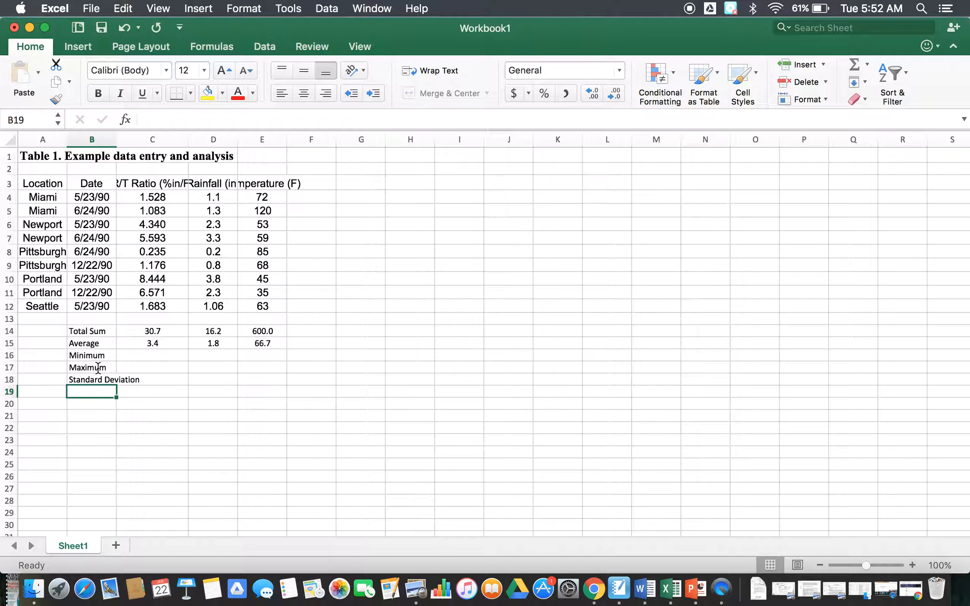
Label B19 "# of Observations" below the Standard Deviation row and widen column B to make room for the labels.
{"action": "type", "text": "# of Oberva"}
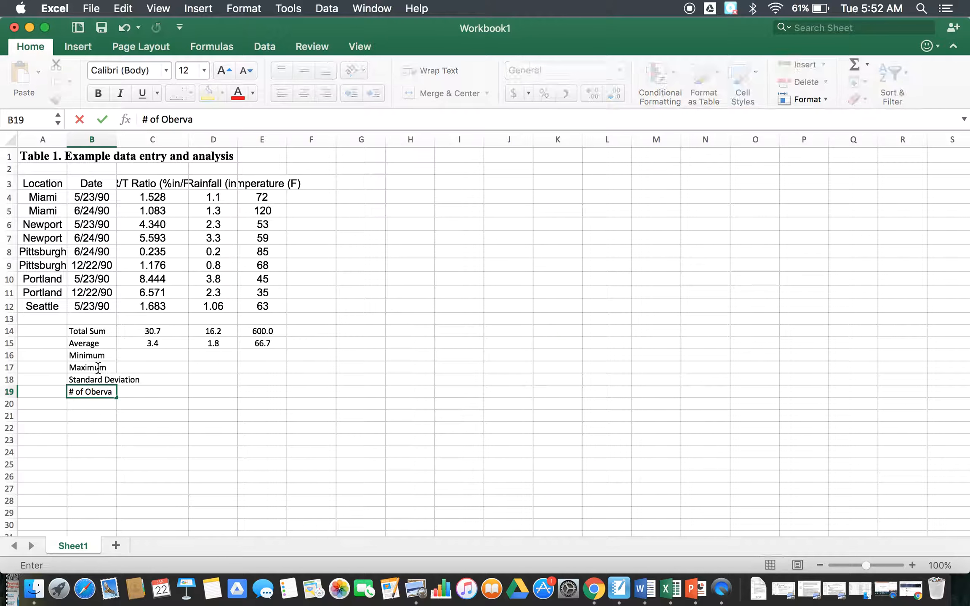
{"action": "type", "text": "tions"}
{"action": "left_click", "coordinate": [93, 391]}
{"action": "type", "text": "s"}
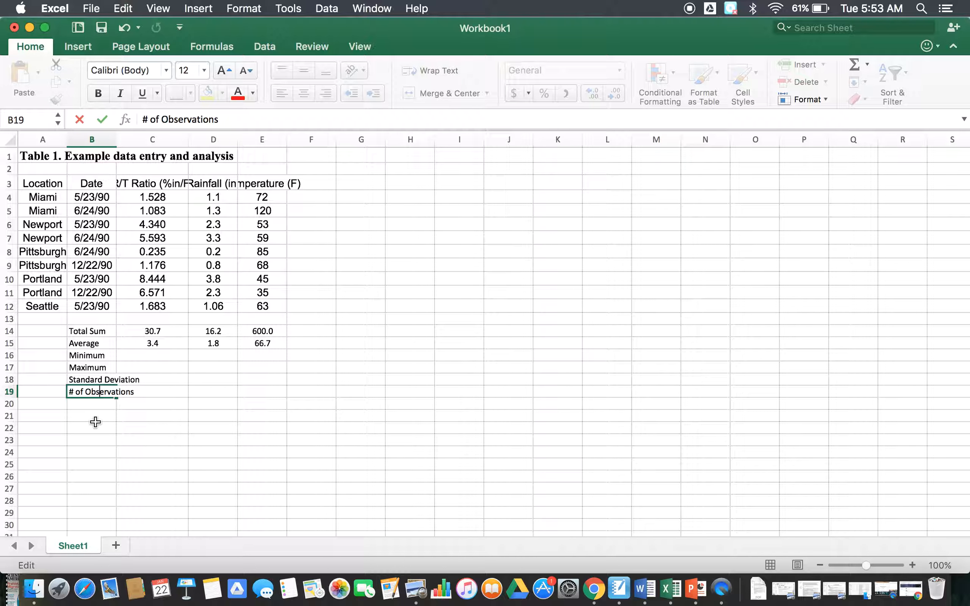
{"action": "left_click", "coordinate": [95, 421]}
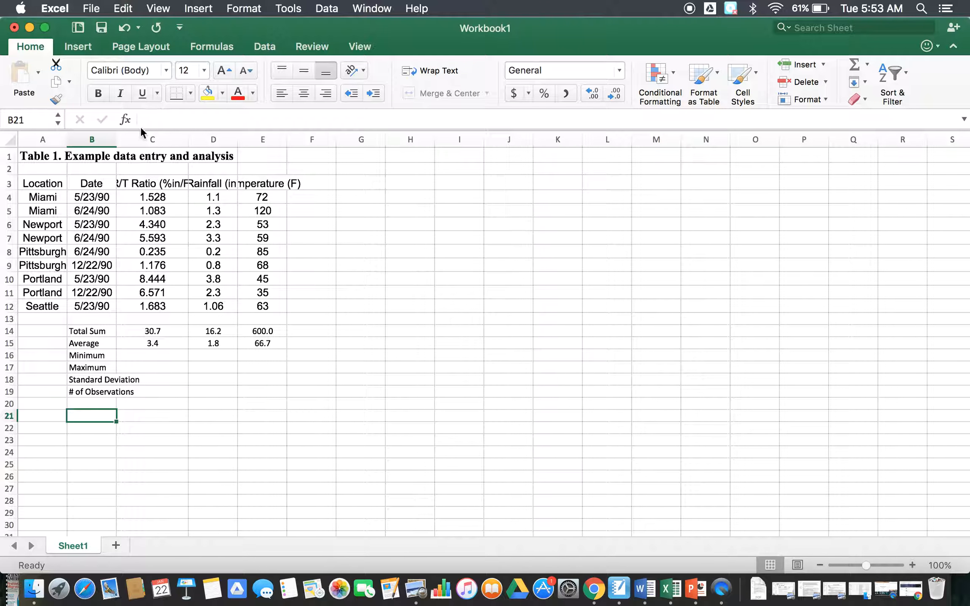
{"action": "left_click_drag", "start_coordinate": [116, 139], "coordinate": [130, 139]}
{"action": "left_click_drag", "start_coordinate": [134, 137], "coordinate": [134, 138]}
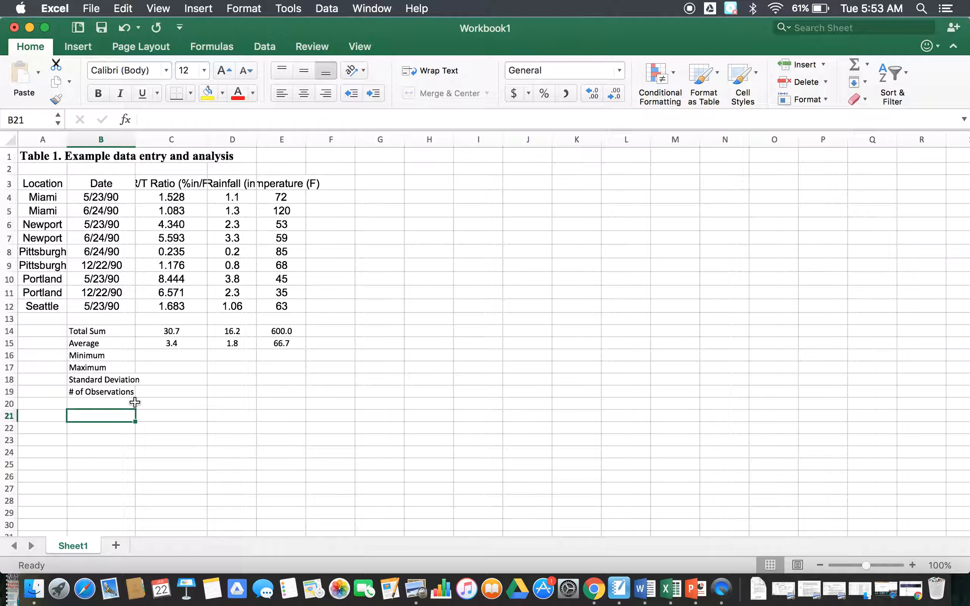
Calculate the minimum of C4:C12 in C16 with the MIN function and fill the formula across to E16.
{"action": "left_click", "coordinate": [145, 345]}
{"action": "left_click", "coordinate": [150, 356]}
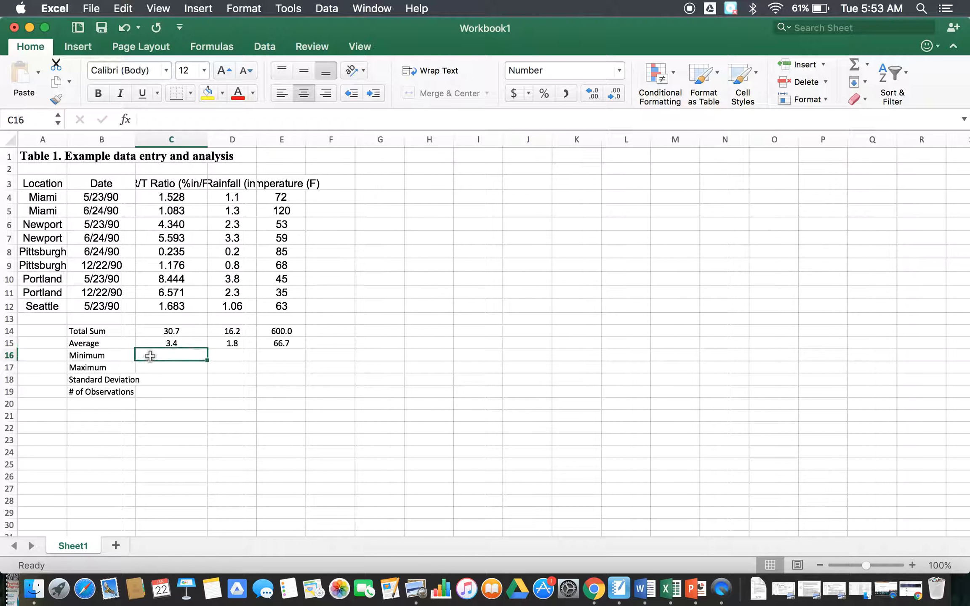
{"action": "type", "text": "="}
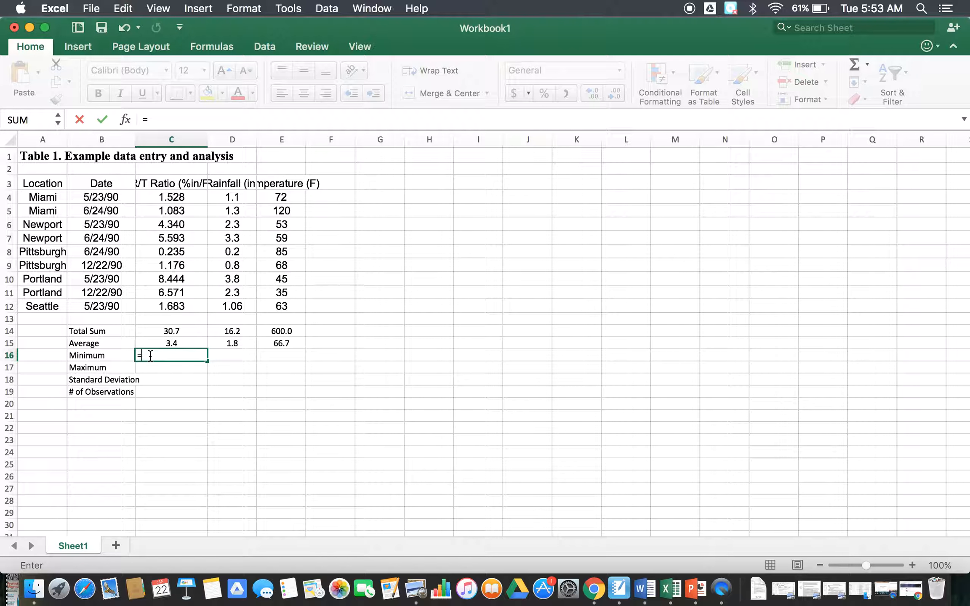
{"action": "type", "text": "min("}
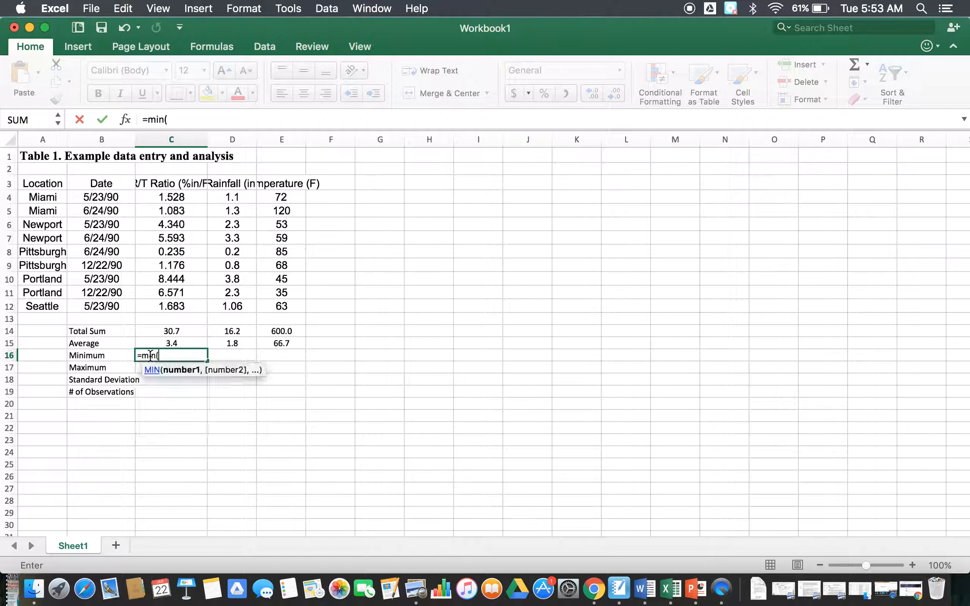
{"action": "left_click_drag", "start_coordinate": [190, 197], "coordinate": [192, 307]}
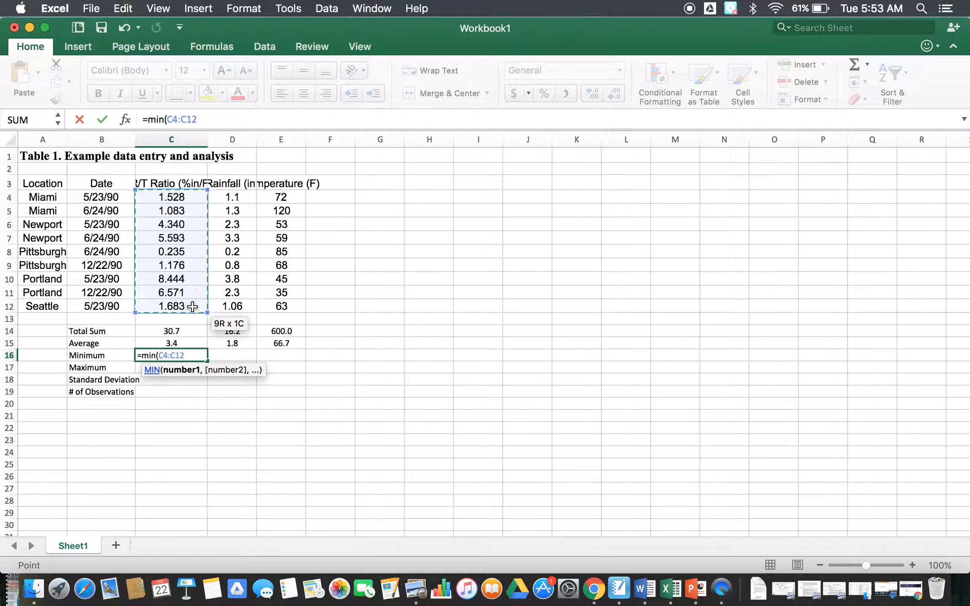
{"action": "type", "text": ")"}
{"action": "key", "text": "Return"}
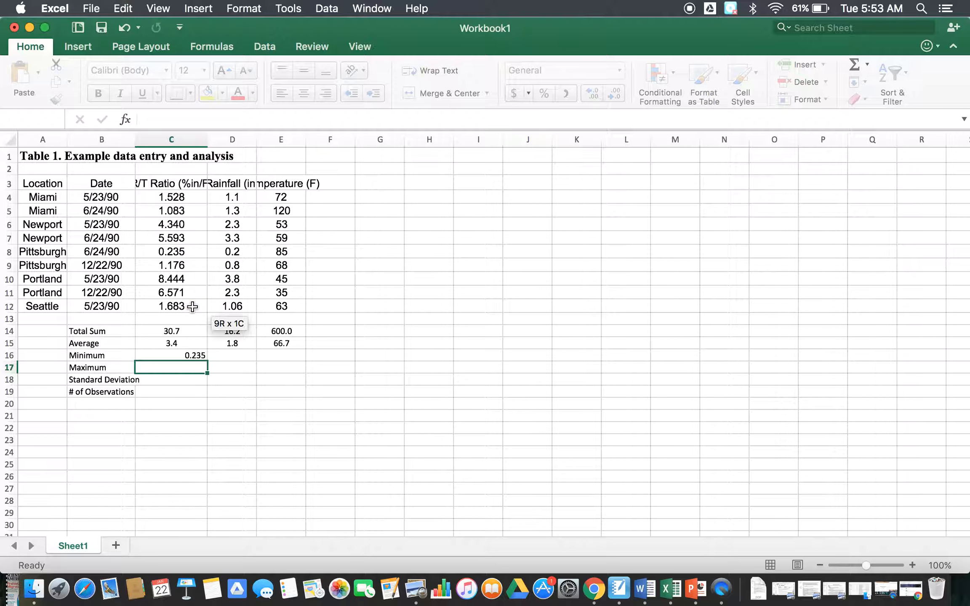
{"action": "left_click", "coordinate": [205, 361]}
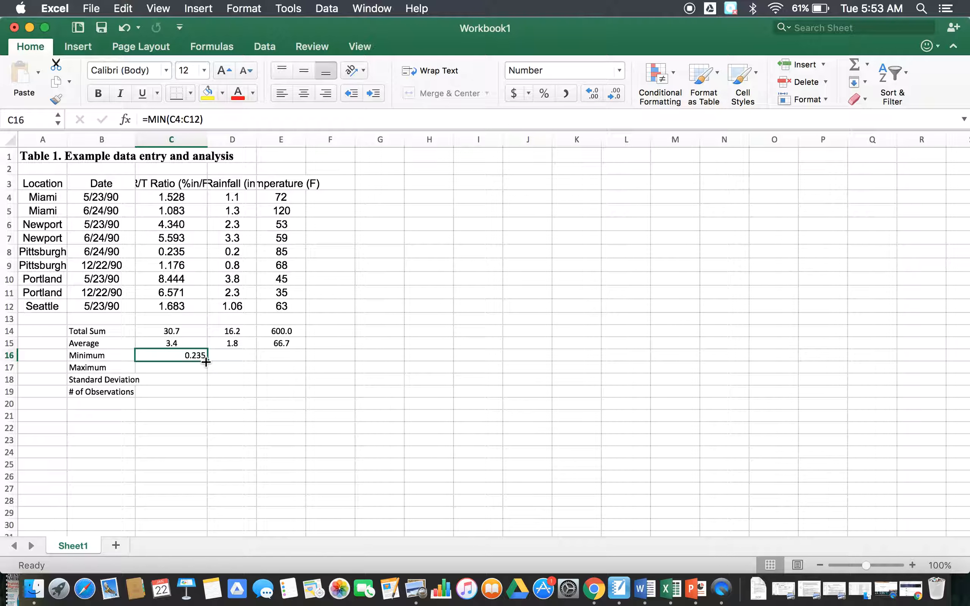
{"action": "left_click_drag", "start_coordinate": [205, 361], "coordinate": [282, 360]}
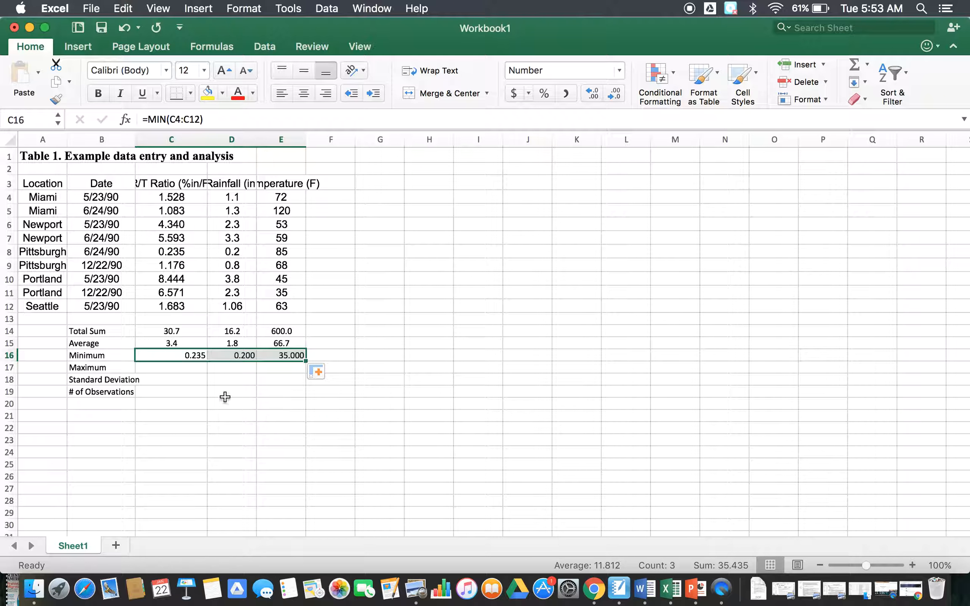
Calculate the maximum of C4:C12 in C17 with the MAX function and fill the formula across to E17.
{"action": "left_click", "coordinate": [179, 368]}
{"action": "type", "text": "="}
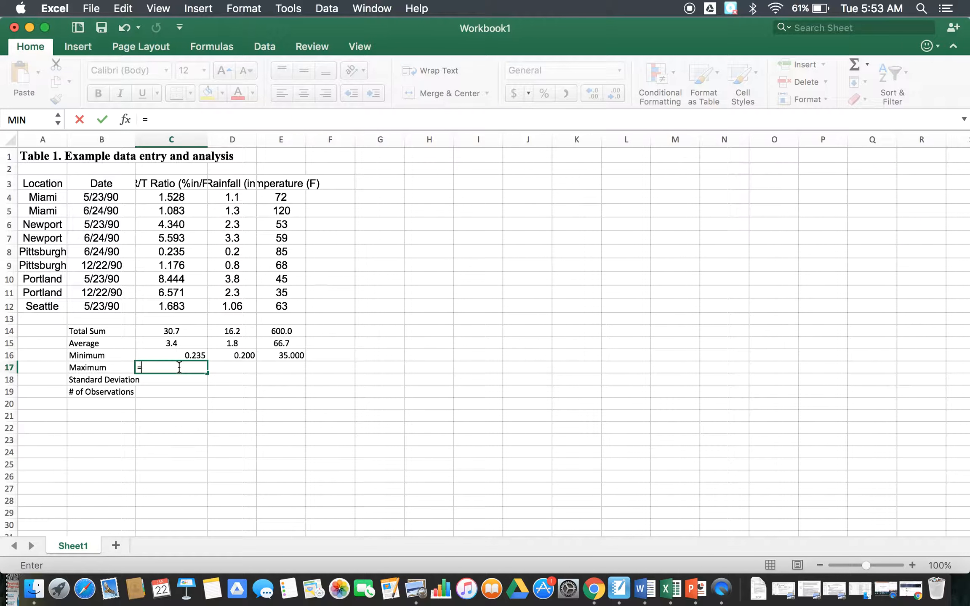
{"action": "type", "text": "max("}
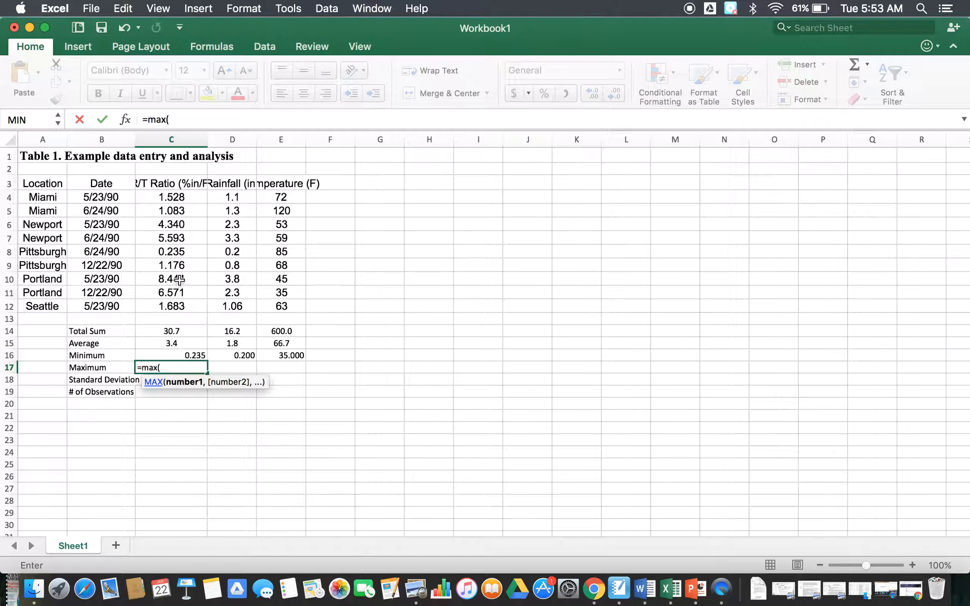
{"action": "left_click_drag", "start_coordinate": [185, 198], "coordinate": [190, 302]}
{"action": "type", "text": ")"}
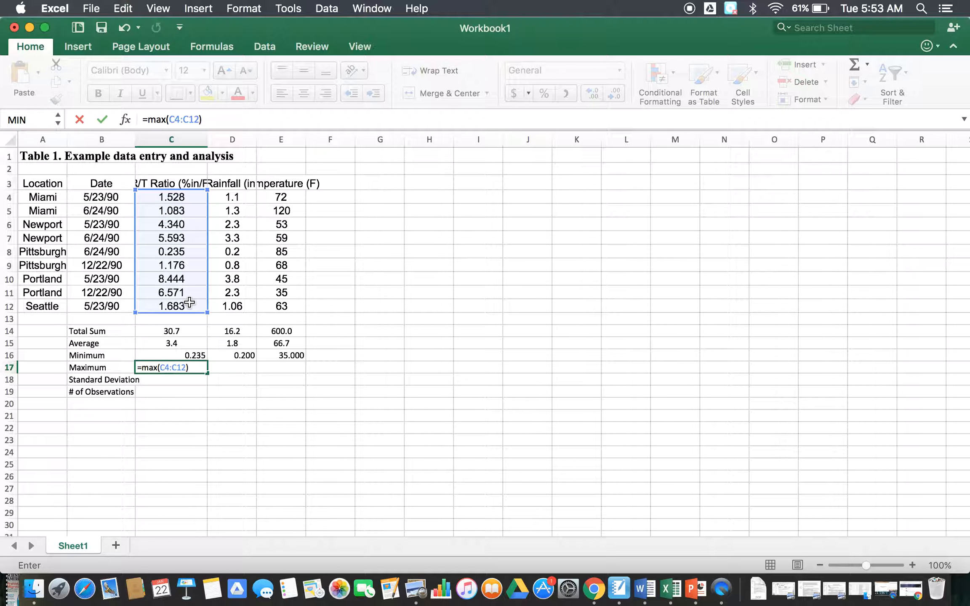
{"action": "key", "text": "Return"}
{"action": "left_click", "coordinate": [198, 368]}
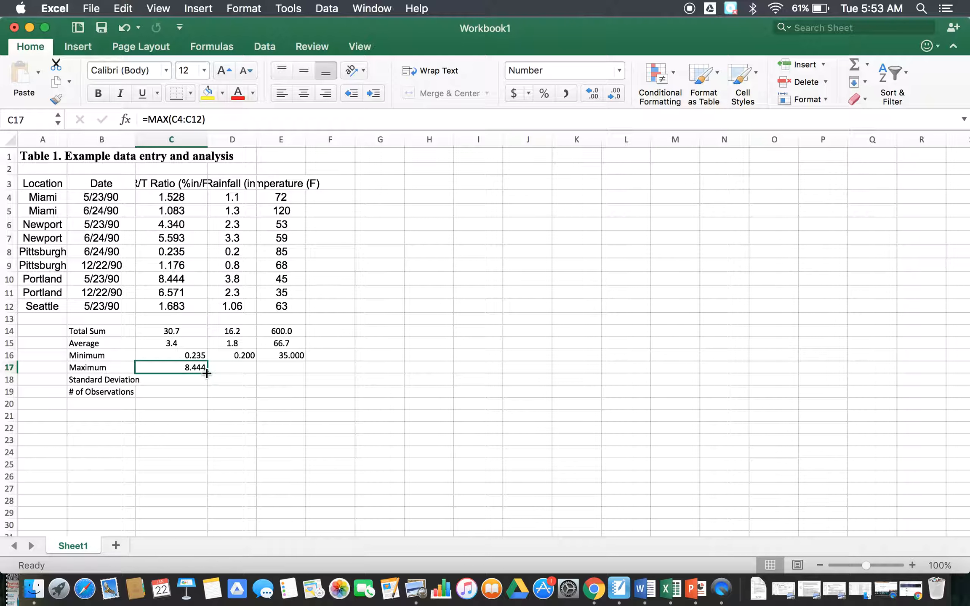
{"action": "left_click_drag", "start_coordinate": [206, 373], "coordinate": [282, 369]}
Calculate the standard deviation of C4:C12 in C18 with the STDEV function and fill the formula across to E18.
{"action": "left_click", "coordinate": [195, 379]}
{"action": "type", "text": "="}
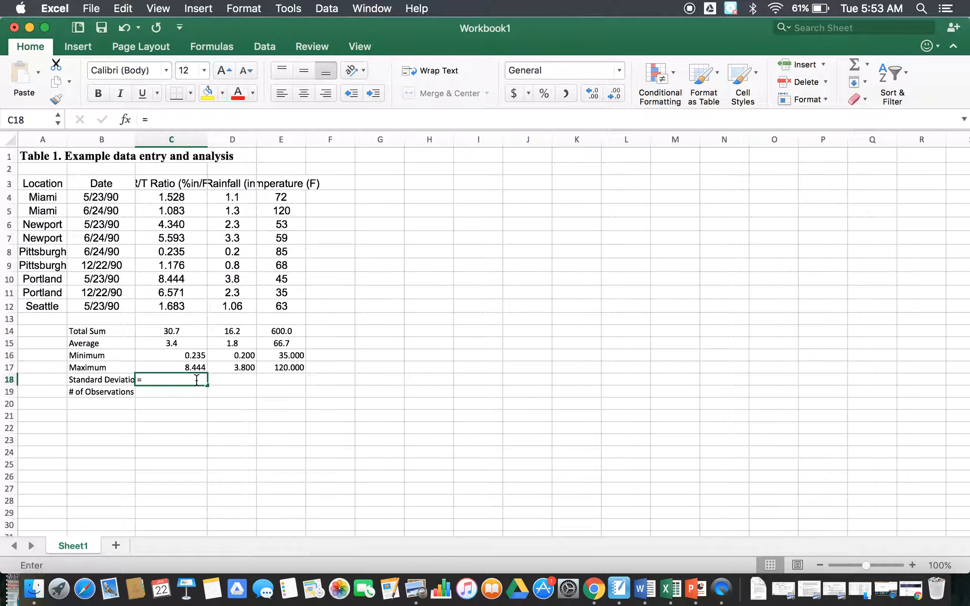
{"action": "type", "text": "std"}
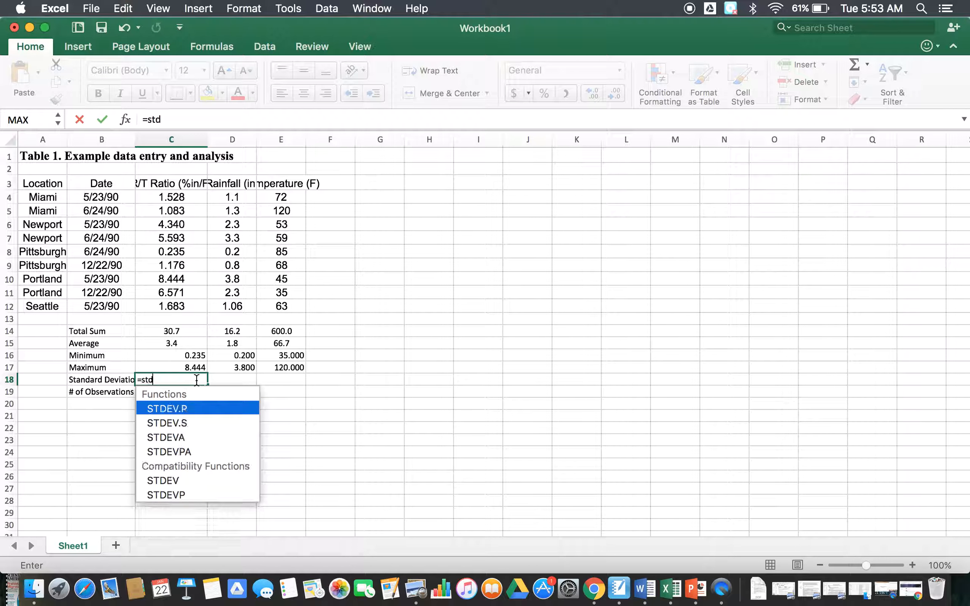
{"action": "type", "text": "ev("}
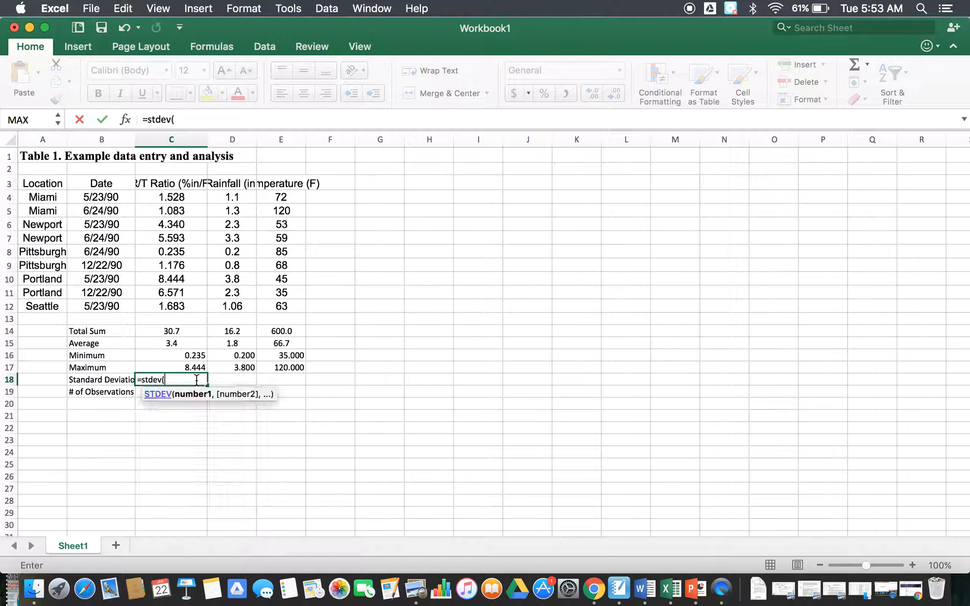
{"action": "left_click_drag", "start_coordinate": [200, 195], "coordinate": [191, 307]}
{"action": "type", "text": ")"}
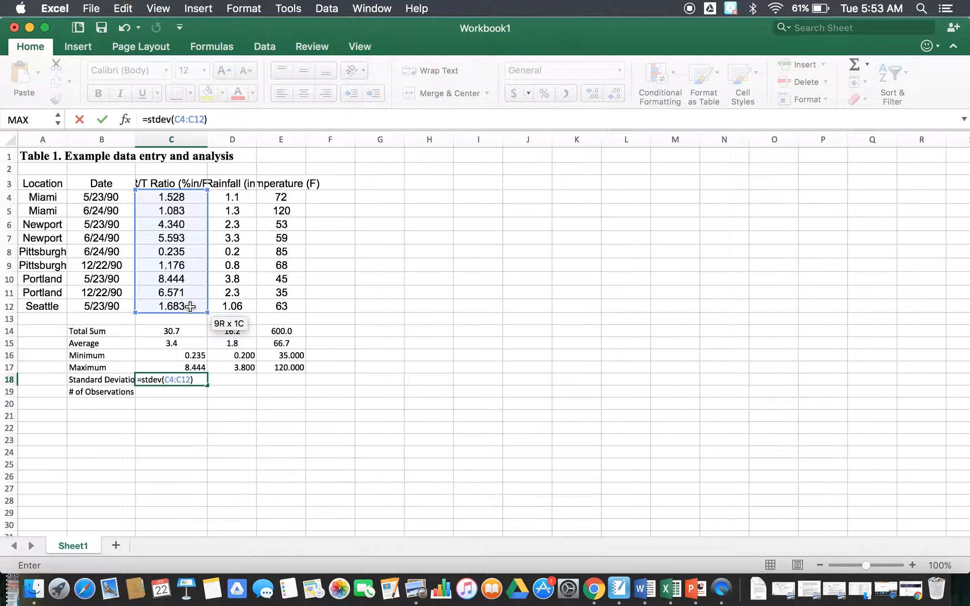
{"action": "key", "text": "Return"}
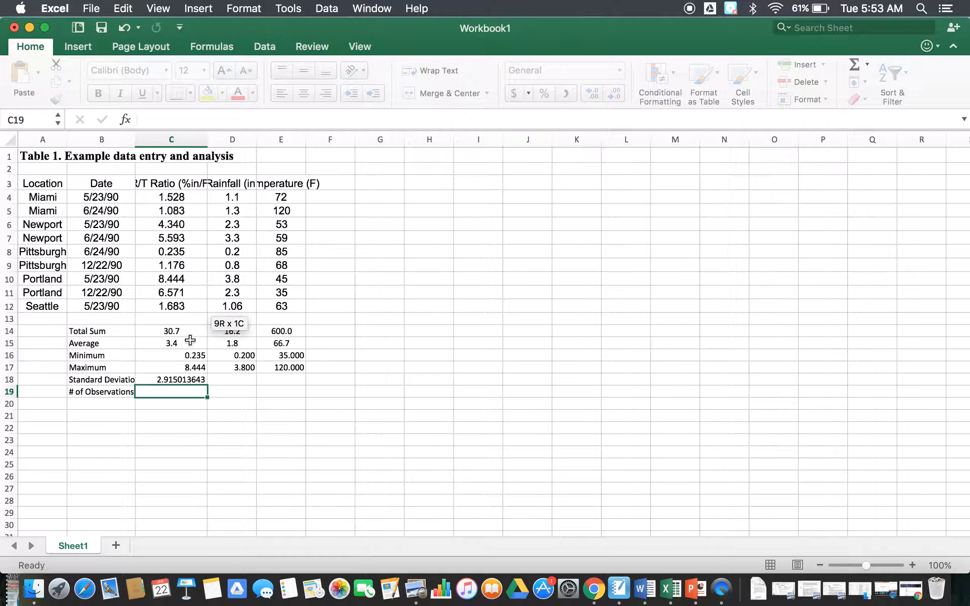
{"action": "left_click", "coordinate": [203, 382]}
{"action": "left_click_drag", "start_coordinate": [208, 386], "coordinate": [282, 383]}
Count the observations in C4:C12 in C19 with the COUNT function and fill the formula across to E19.
{"action": "left_click", "coordinate": [173, 392]}
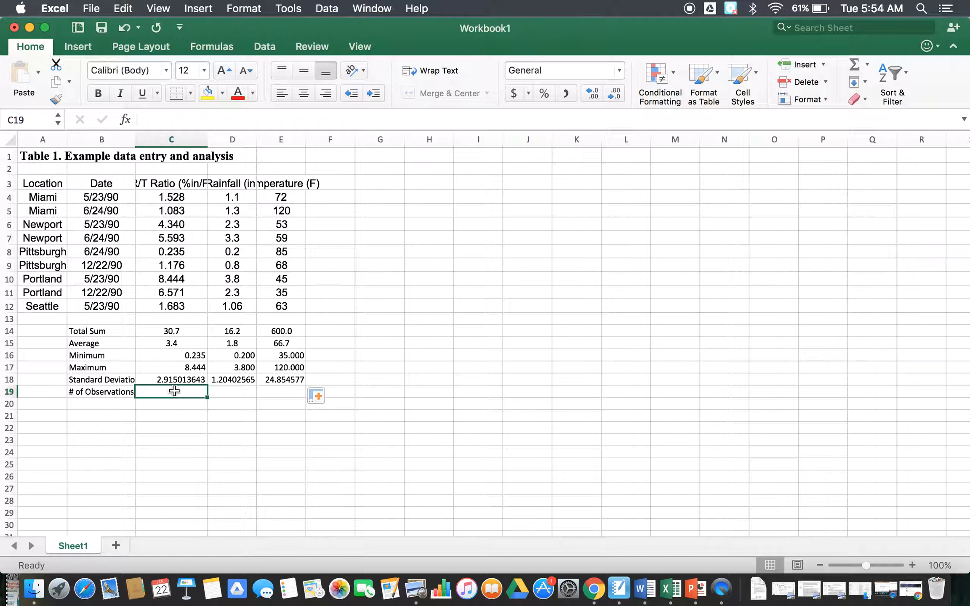
{"action": "type", "text": "=count("}
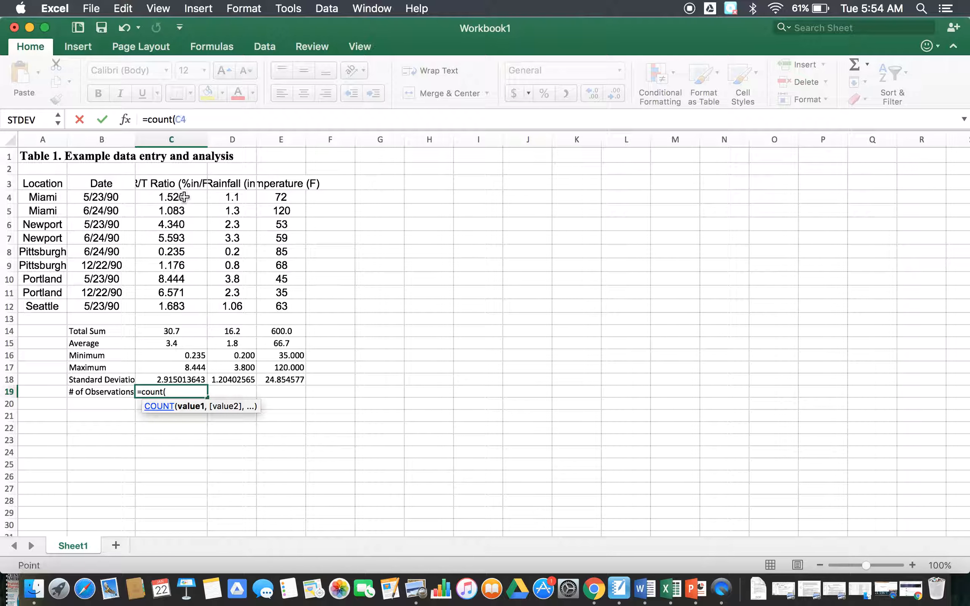
{"action": "left_click_drag", "start_coordinate": [185, 199], "coordinate": [187, 306]}
{"action": "type", "text": ")"}
{"action": "key", "text": "Return"}
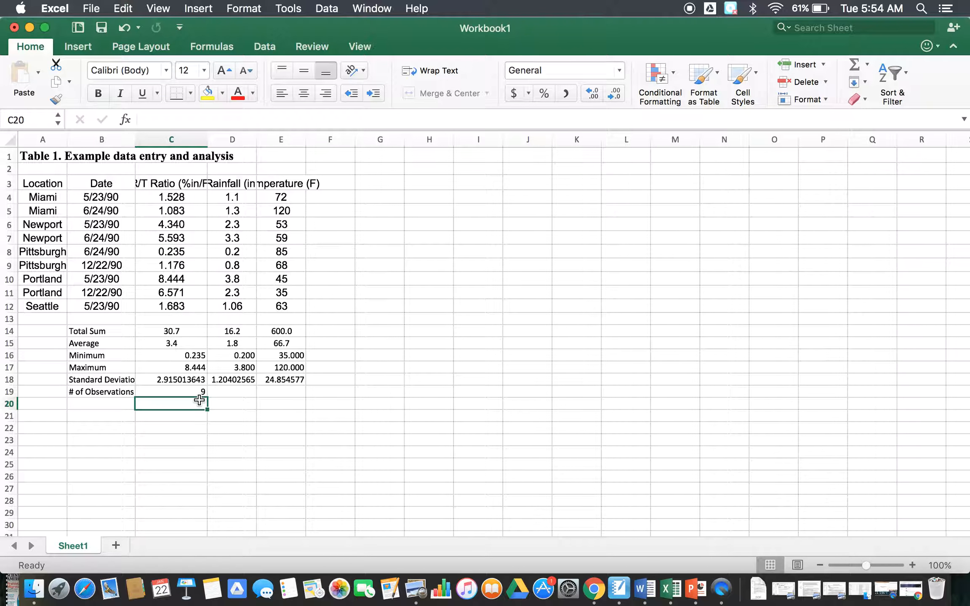
{"action": "left_click", "coordinate": [200, 391]}
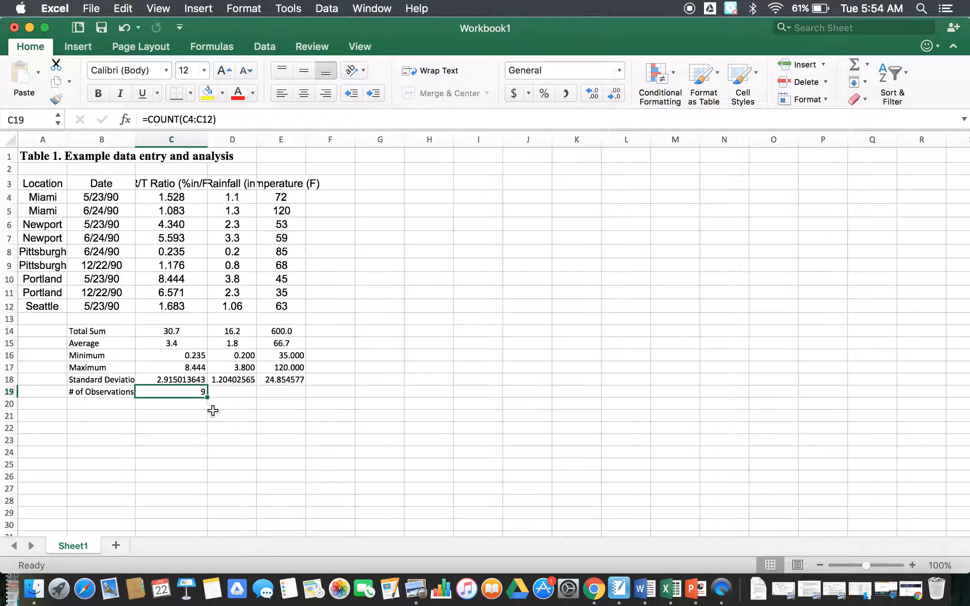
{"action": "left_click_drag", "start_coordinate": [208, 394], "coordinate": [293, 396]}
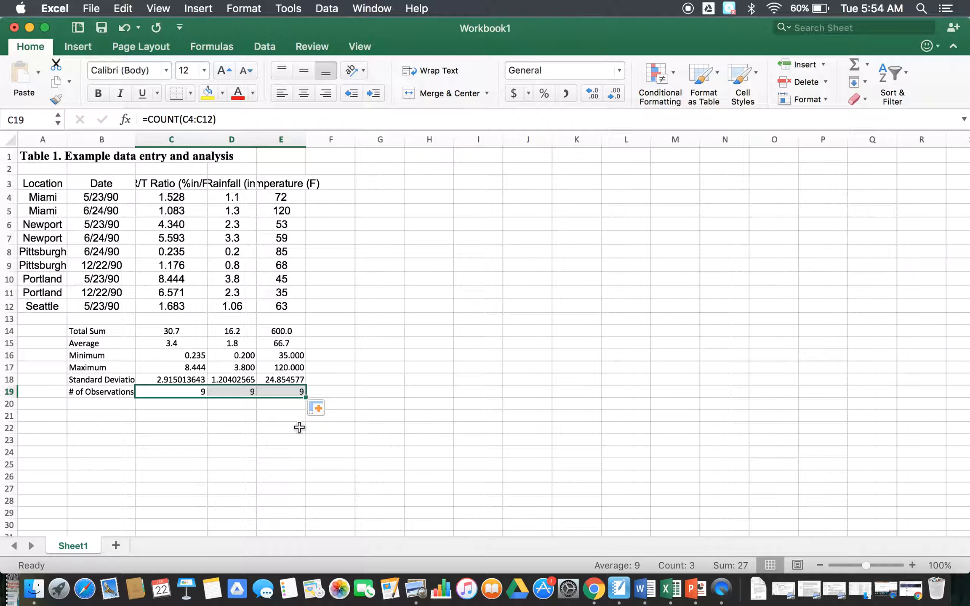
{"action": "left_click", "coordinate": [298, 440]}
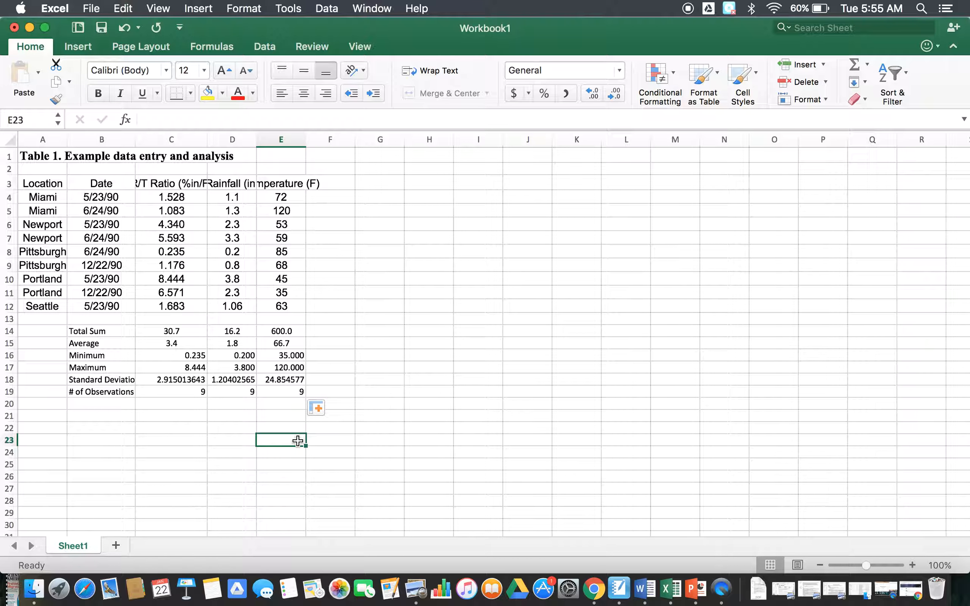
Insert a blank Scatter chart from an empty cell and place it beside the table, over about columns H to M.
{"action": "left_click", "coordinate": [425, 357]}
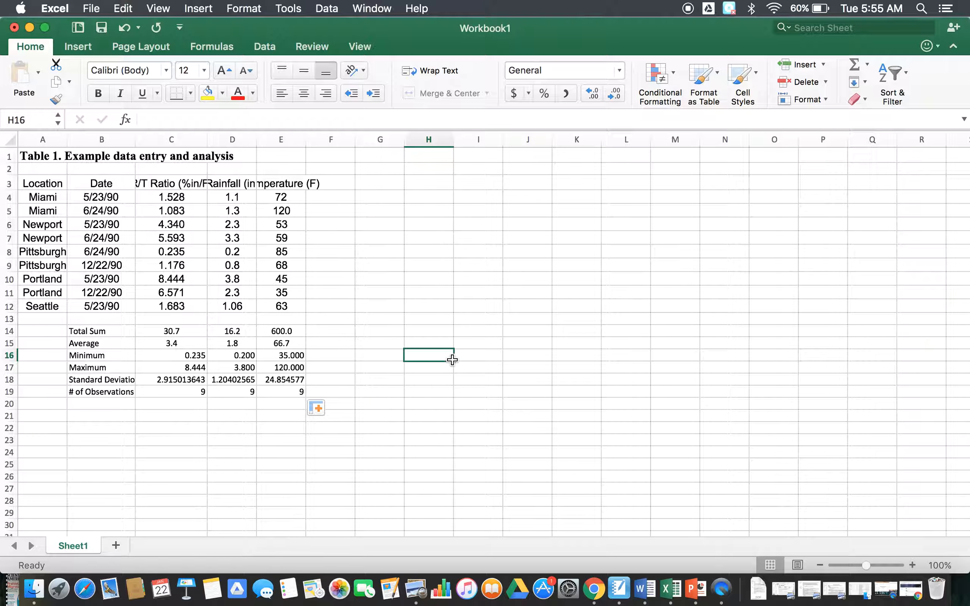
{"action": "left_click", "coordinate": [73, 44]}
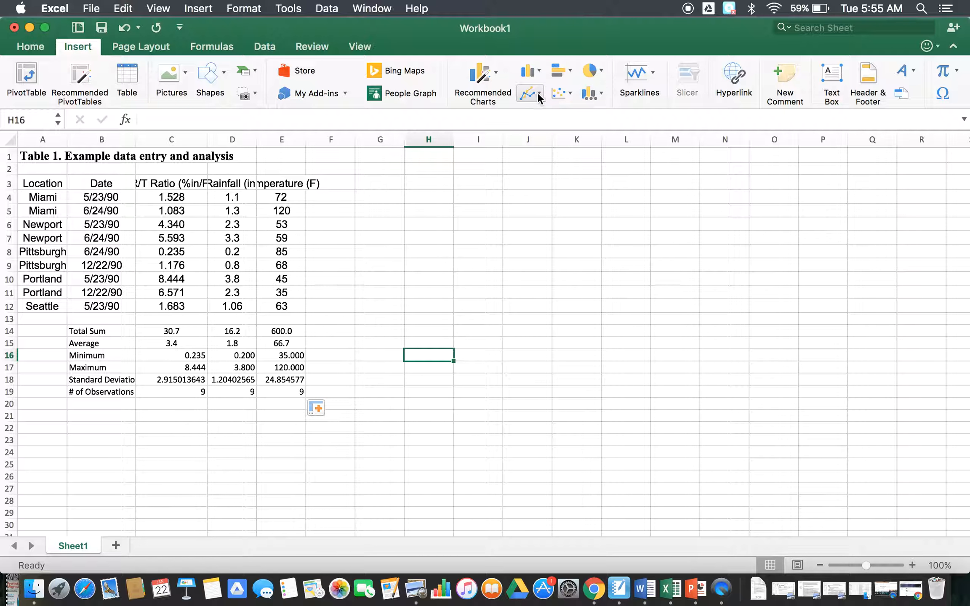
{"action": "left_click", "coordinate": [570, 93]}
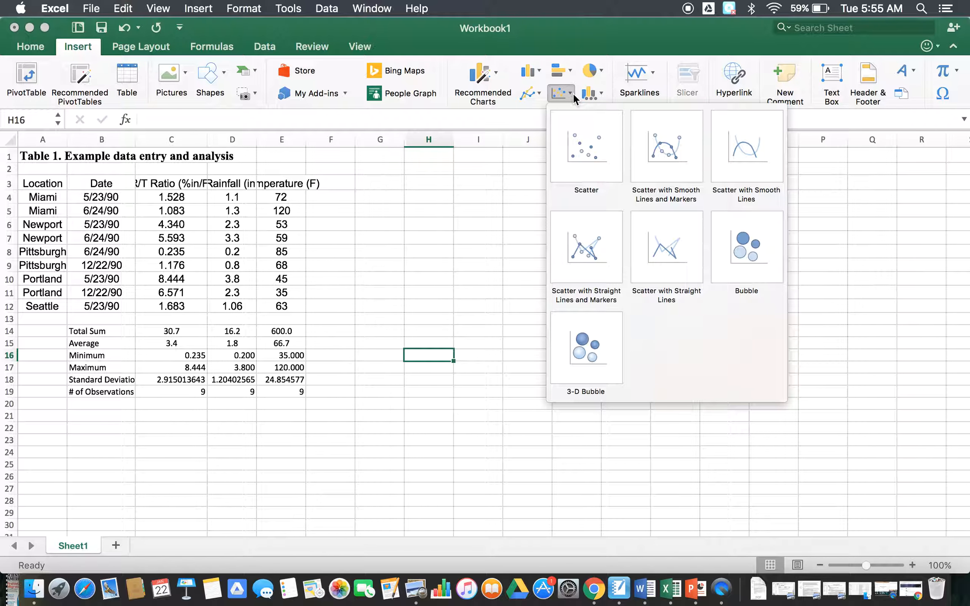
{"action": "left_click", "coordinate": [573, 145]}
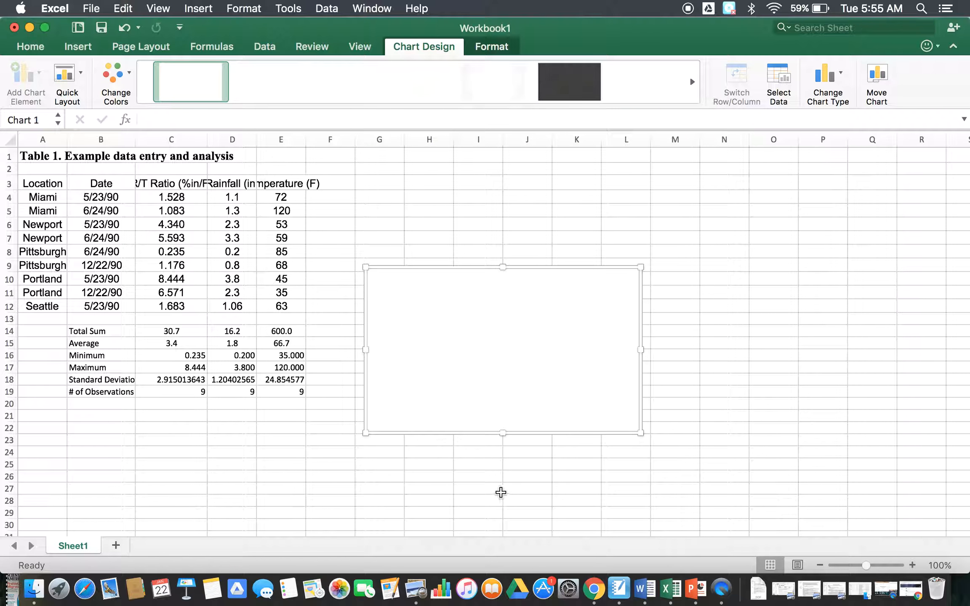
{"action": "left_click_drag", "start_coordinate": [539, 272], "coordinate": [596, 245]}
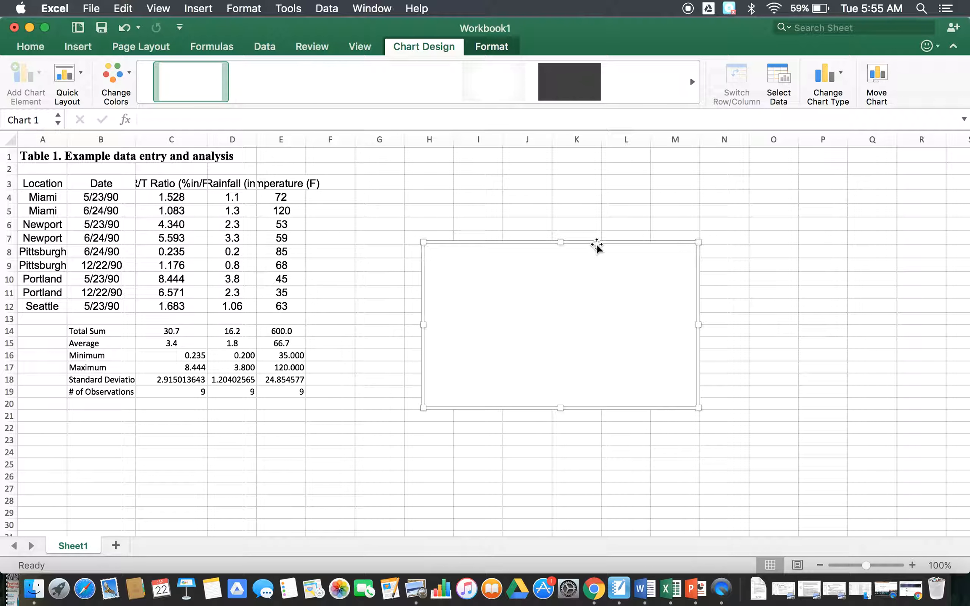
Add a data series named "Temperature and Rainfall" to the blank scatter chart's data source.
{"action": "left_click", "coordinate": [495, 47]}
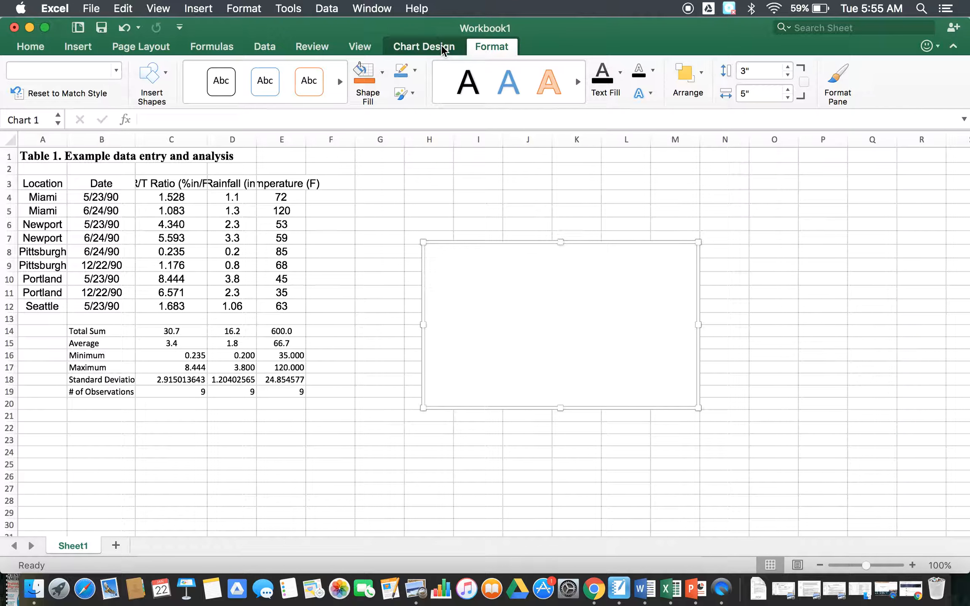
{"action": "left_click", "coordinate": [442, 47]}
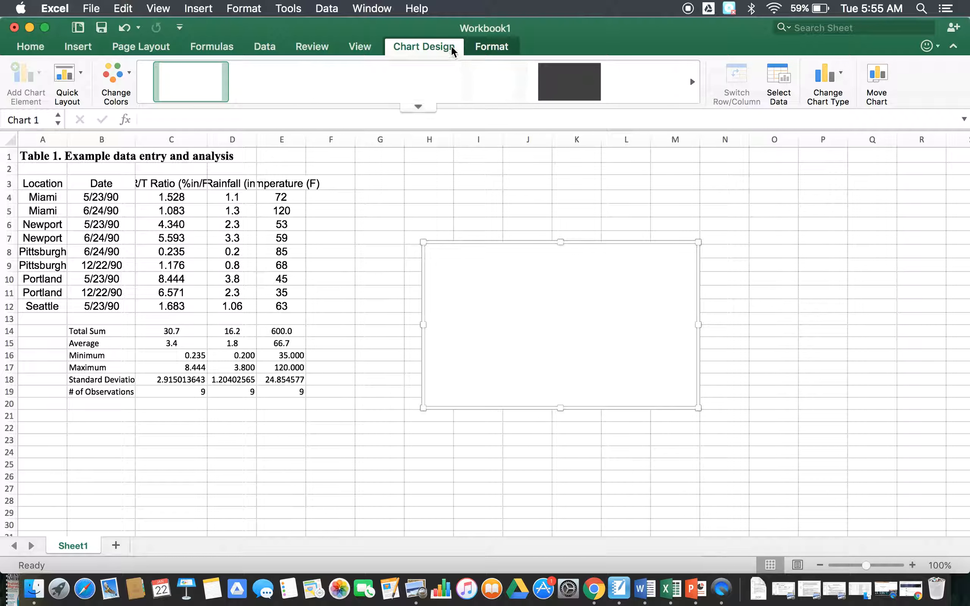
{"action": "left_click", "coordinate": [778, 82]}
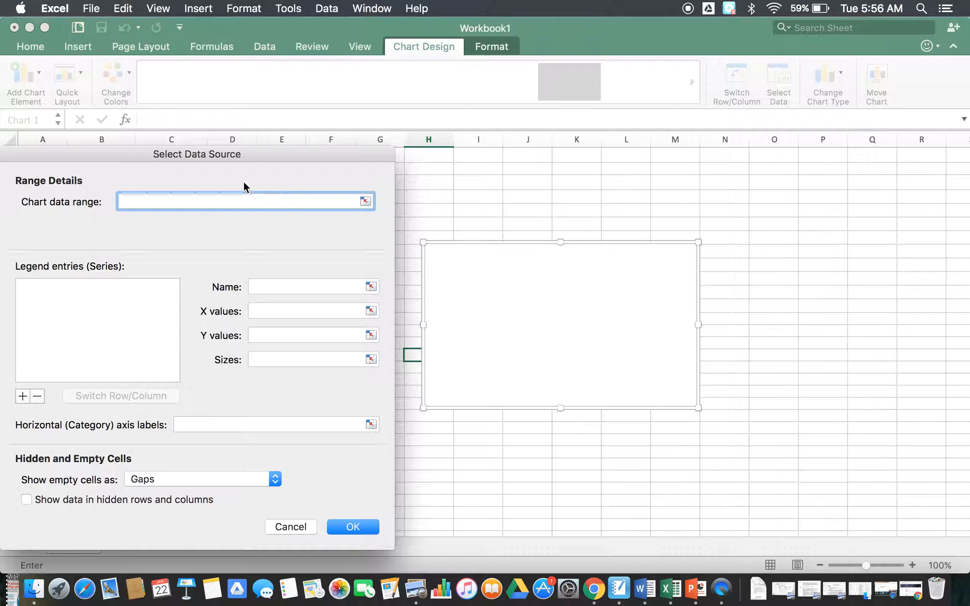
{"action": "left_click_drag", "start_coordinate": [241, 155], "coordinate": [795, 33]}
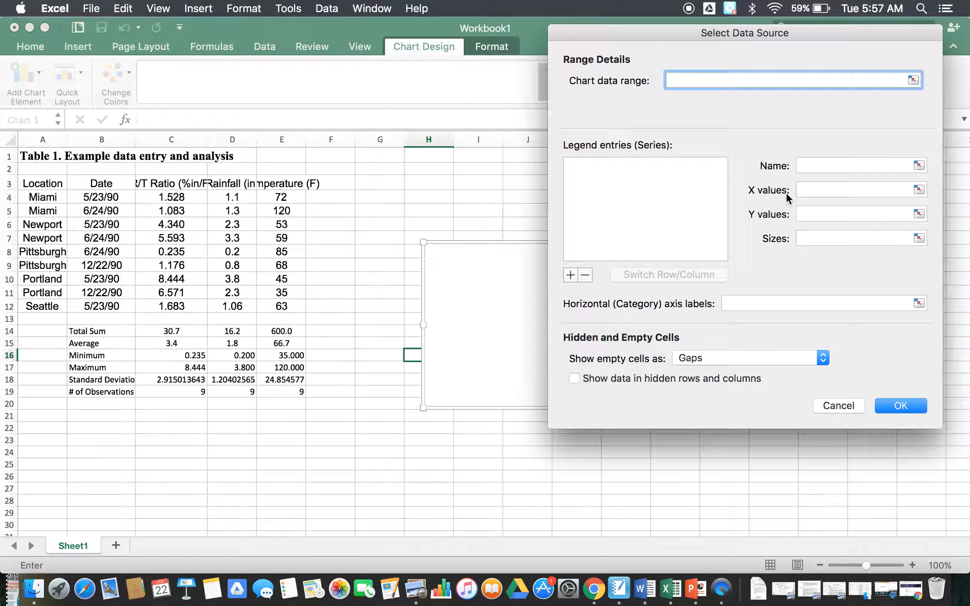
{"action": "left_click", "coordinate": [633, 179]}
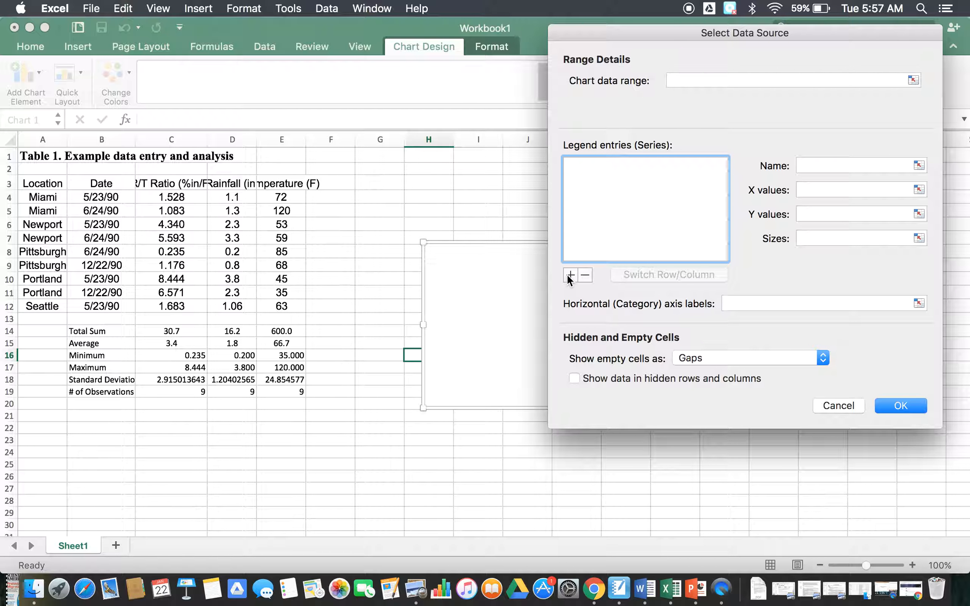
{"action": "left_click", "coordinate": [569, 275]}
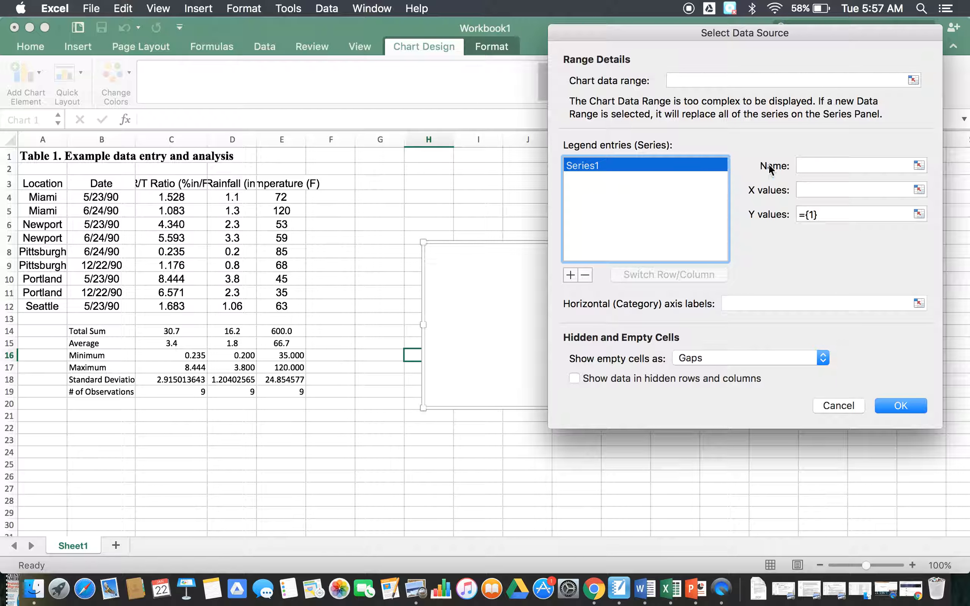
{"action": "left_click", "coordinate": [811, 163]}
{"action": "type", "text": "Tempear"}
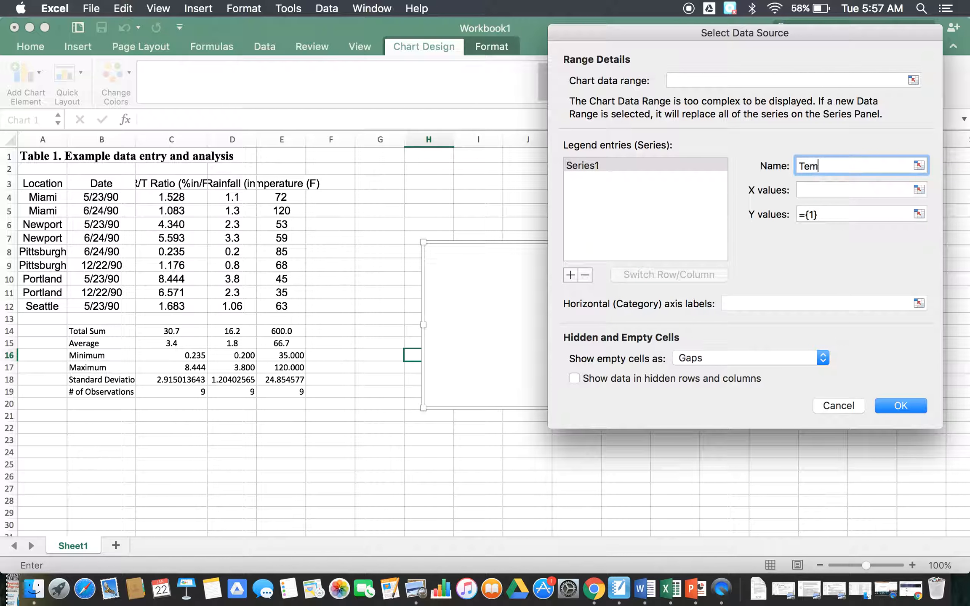
{"action": "key", "text": "BackSpace"}
{"action": "key", "text": "BackSpace"}
{"action": "type", "text": "rature and Rainfall"}
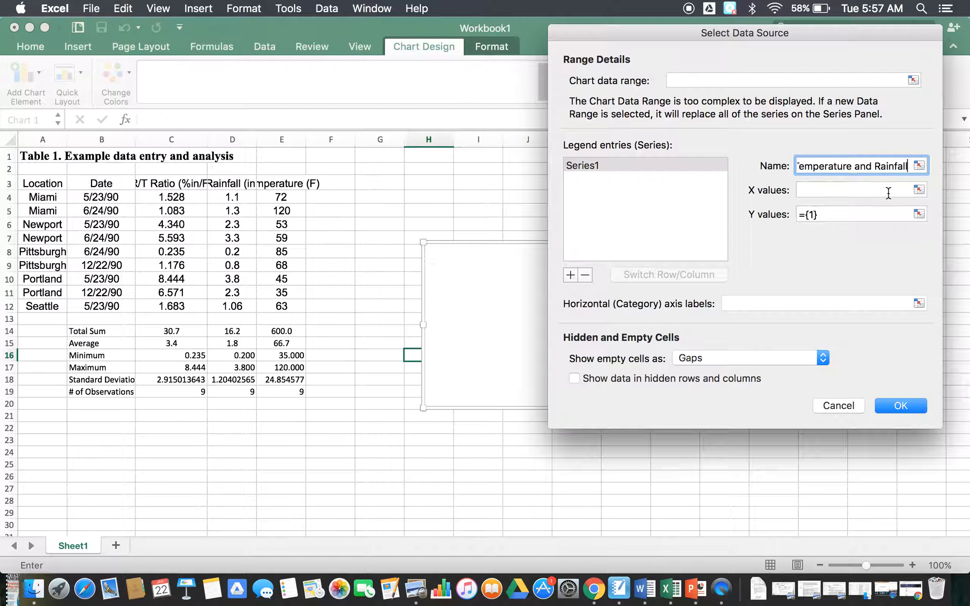
Set the series' X values to D4:D12 and its Y values to E4:E12, and apply the data source.
{"action": "left_click", "coordinate": [921, 189]}
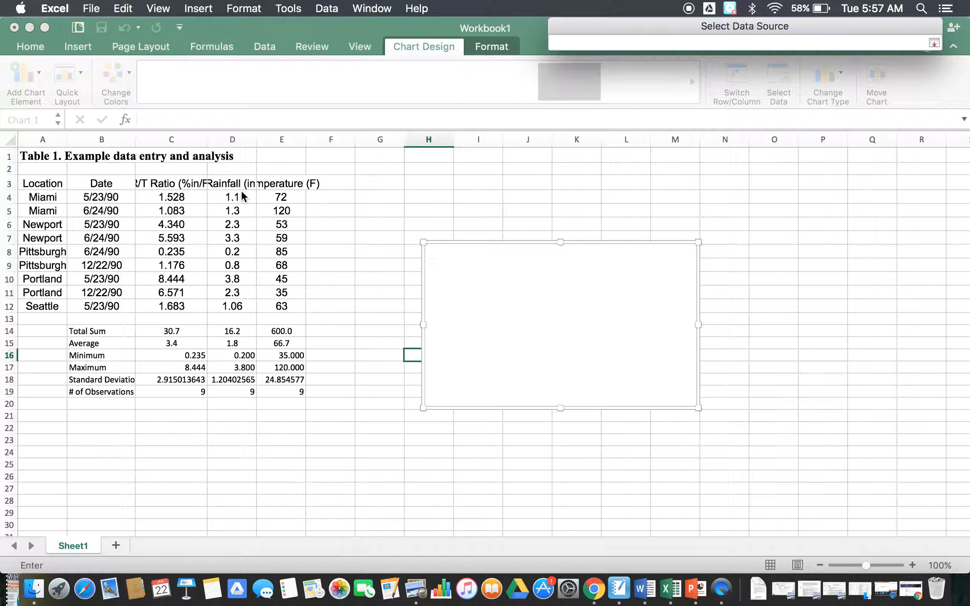
{"action": "left_click_drag", "start_coordinate": [243, 200], "coordinate": [238, 311]}
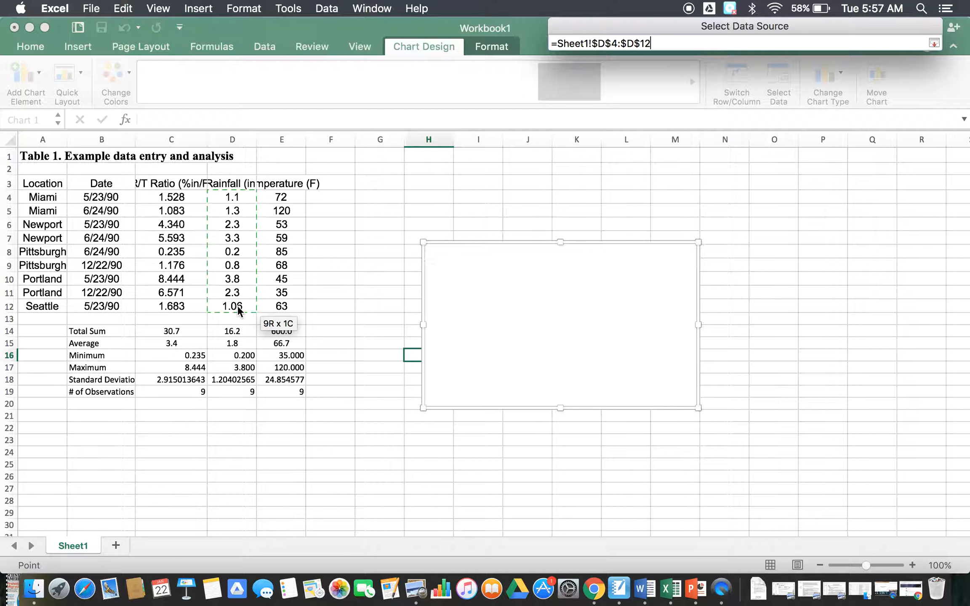
{"action": "left_click", "coordinate": [934, 43]}
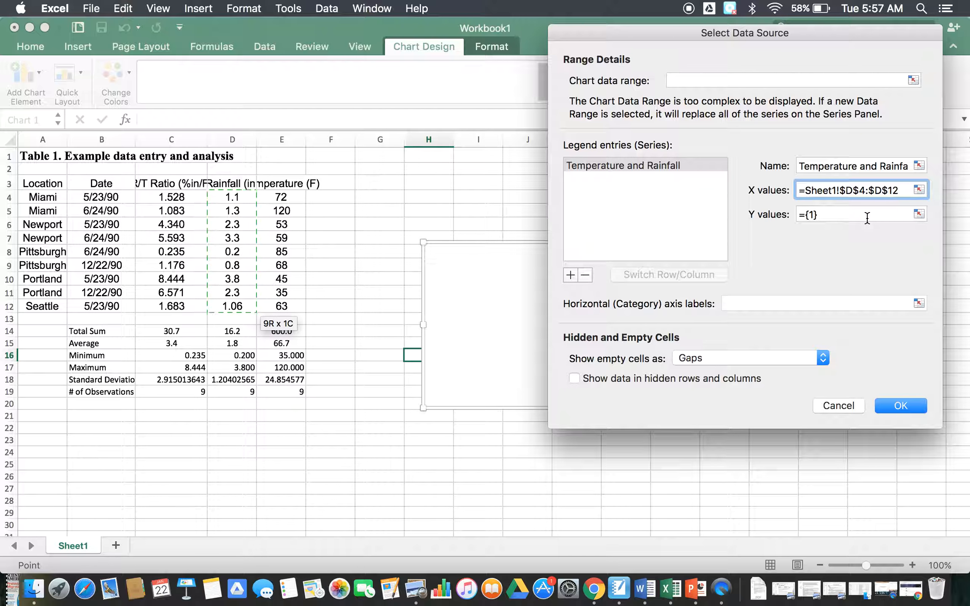
{"action": "left_click", "coordinate": [919, 214]}
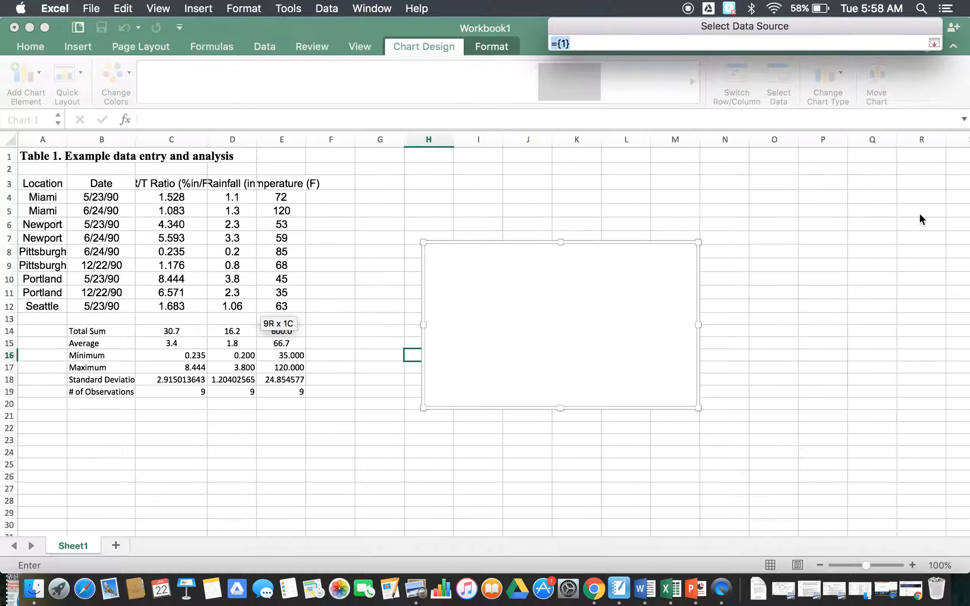
{"action": "left_click_drag", "start_coordinate": [292, 197], "coordinate": [285, 305]}
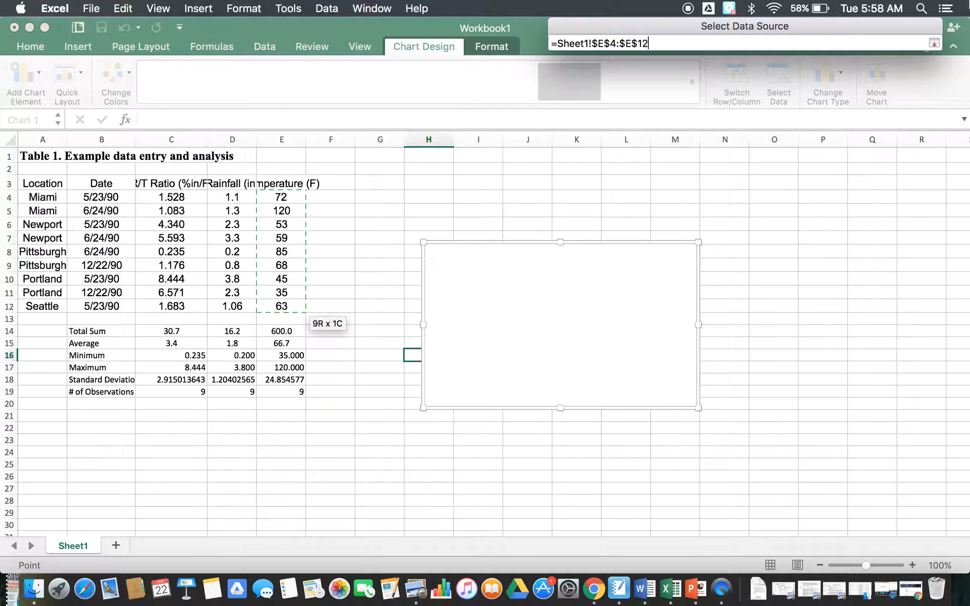
{"action": "left_click", "coordinate": [934, 43]}
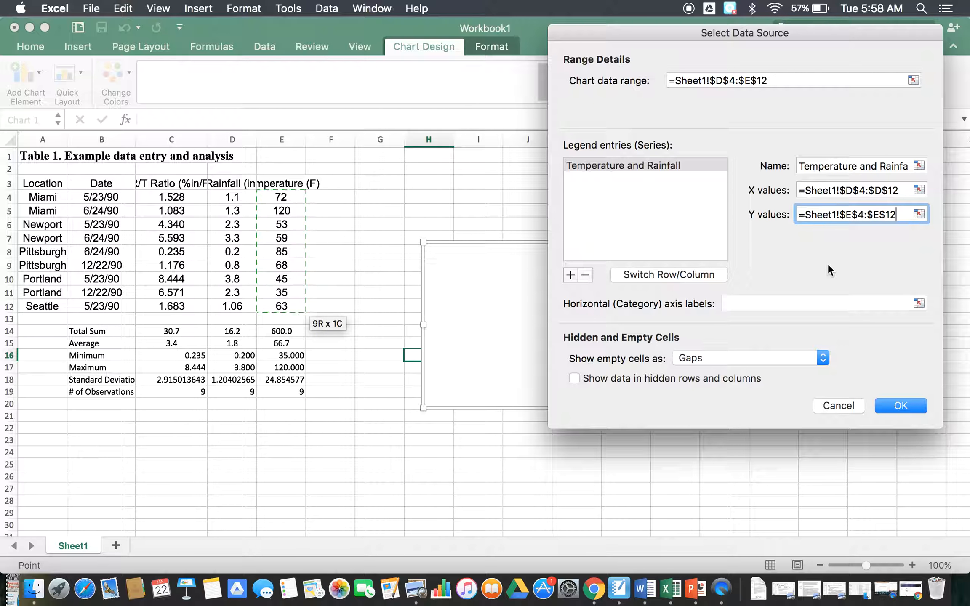
{"action": "left_click", "coordinate": [900, 404]}
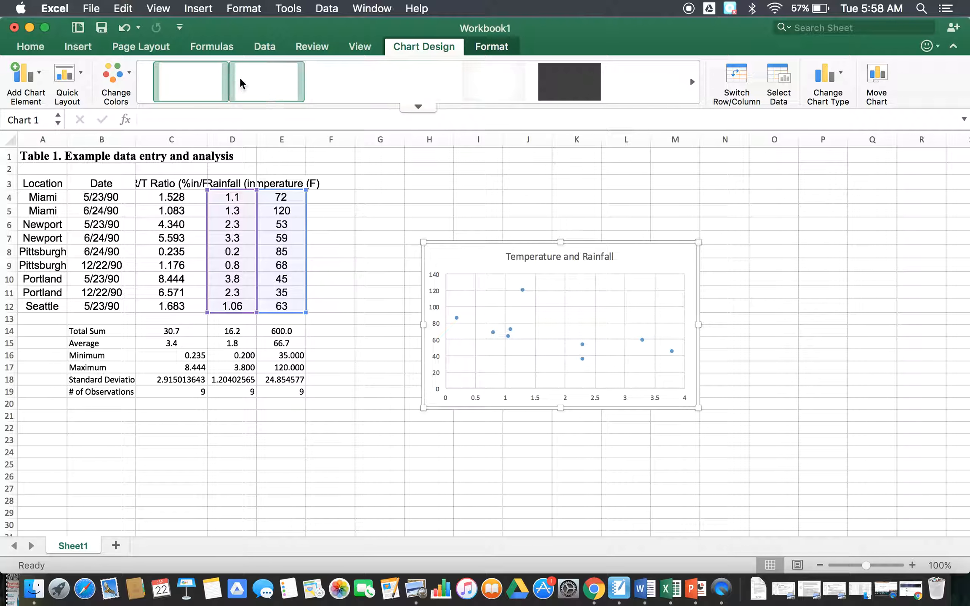
Apply the first quick layout, with axis titles and a legend, and title the vertical axis "Temperature (F)".
{"action": "left_click", "coordinate": [82, 75]}
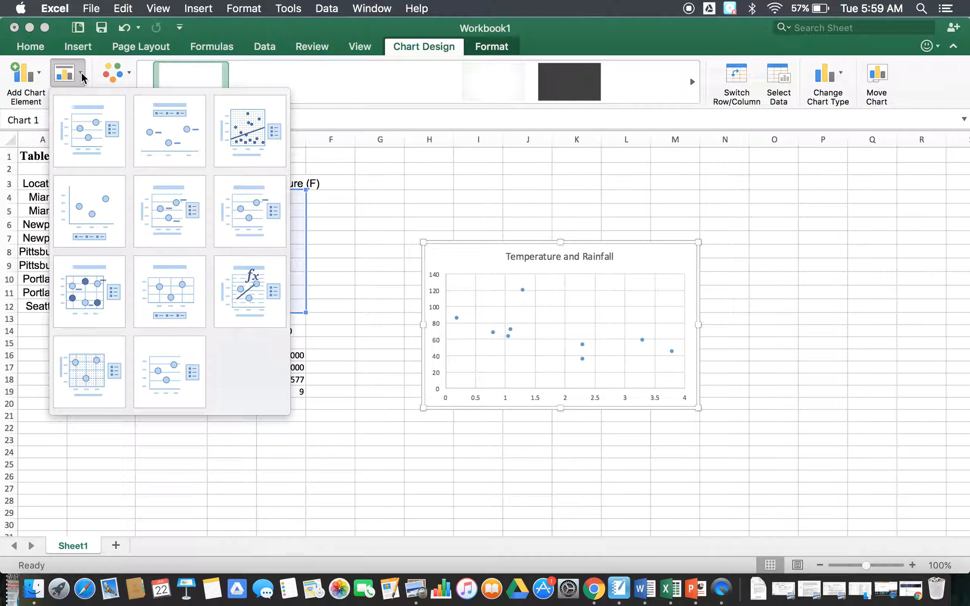
{"action": "left_click", "coordinate": [93, 122]}
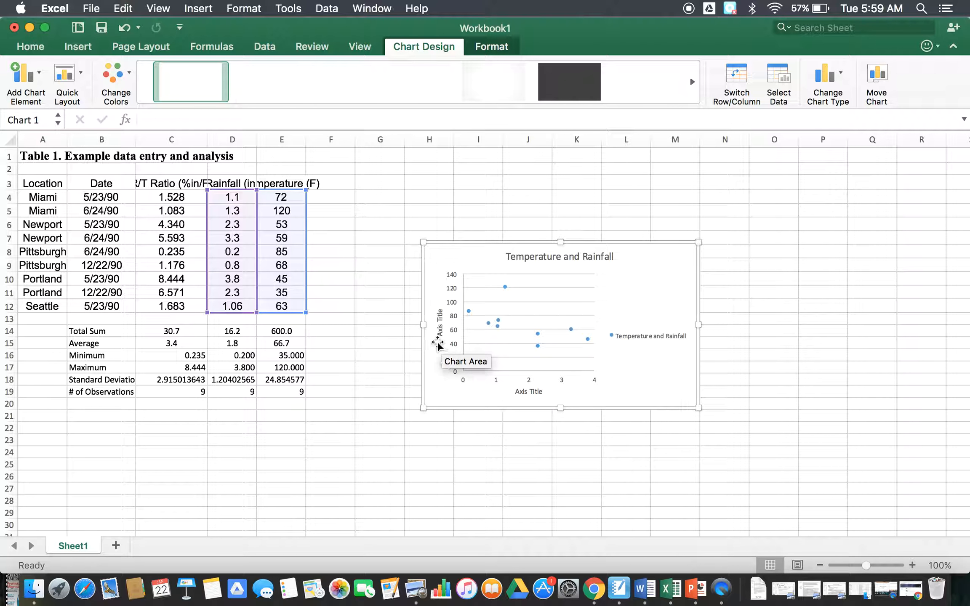
{"action": "left_click", "coordinate": [532, 392]}
{"action": "double_click", "coordinate": [531, 393]}
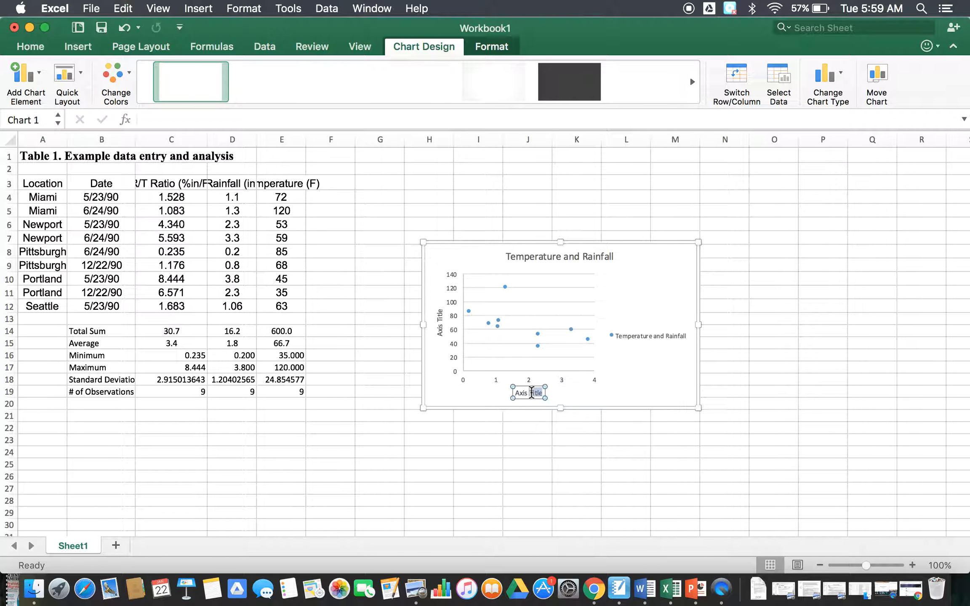
{"action": "left_click", "coordinate": [440, 323]}
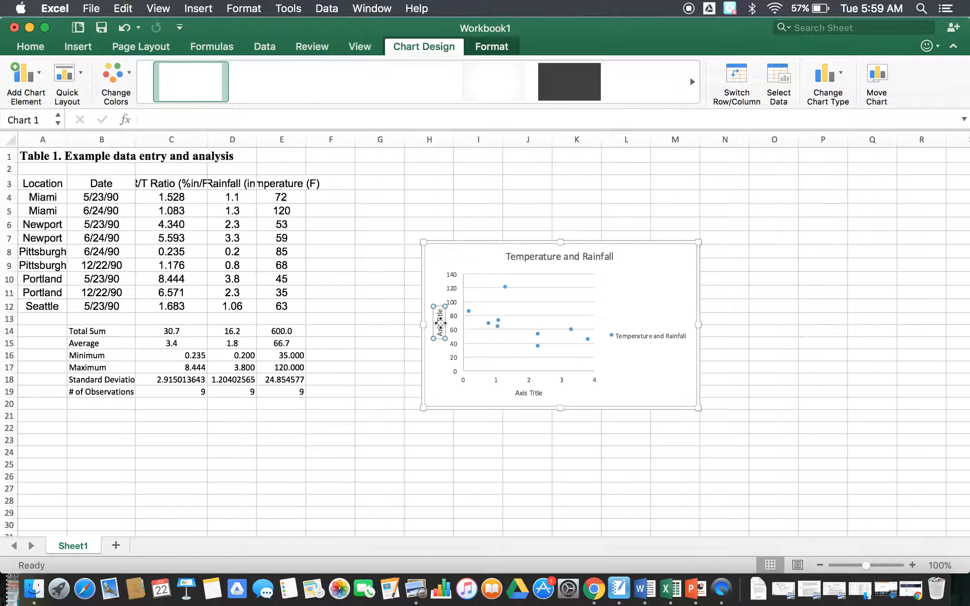
{"action": "double_click", "coordinate": [440, 324]}
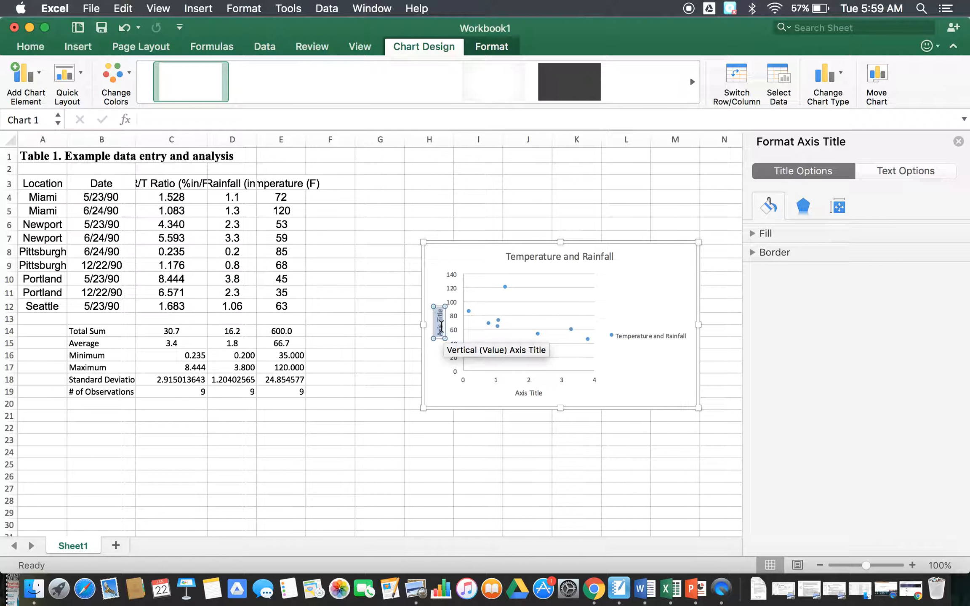
{"action": "type", "text": "Temperature (F)"}
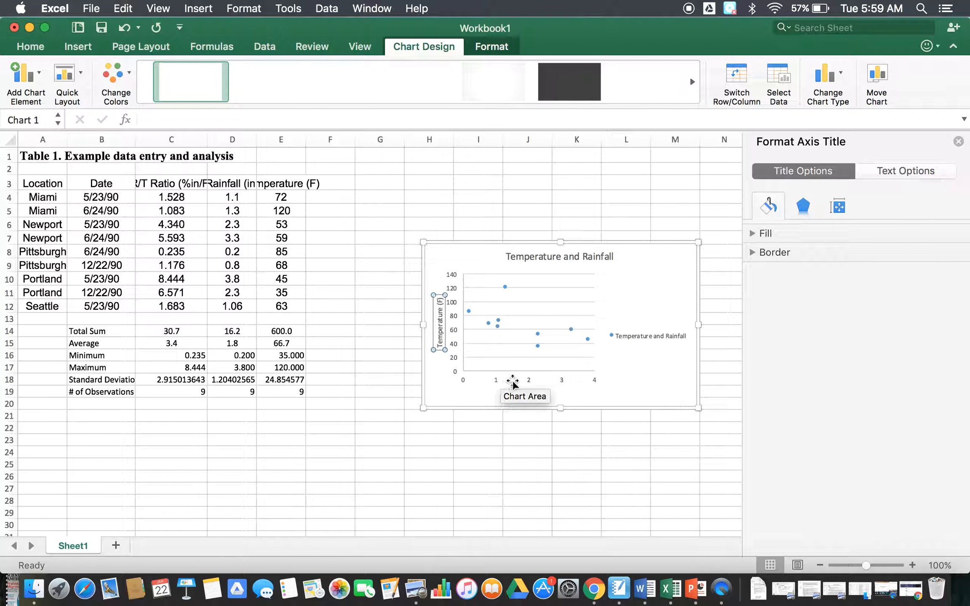
Title the chart's horizontal axis "Rainfall (in)".
{"action": "left_click", "coordinate": [527, 393]}
{"action": "triple_click", "coordinate": [532, 394]}
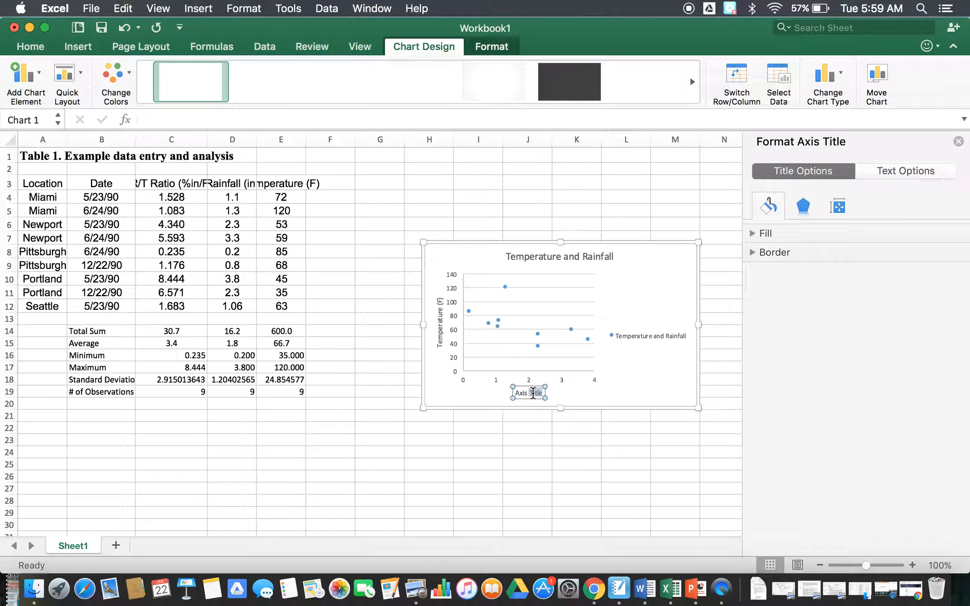
{"action": "type", "text": "Rainfall (in)"}
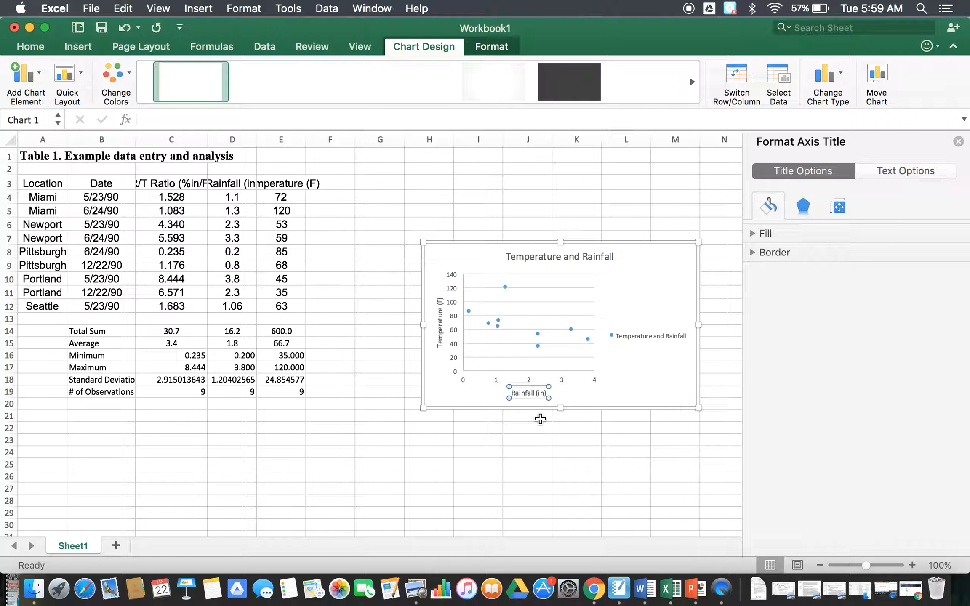
{"action": "left_click", "coordinate": [610, 394]}
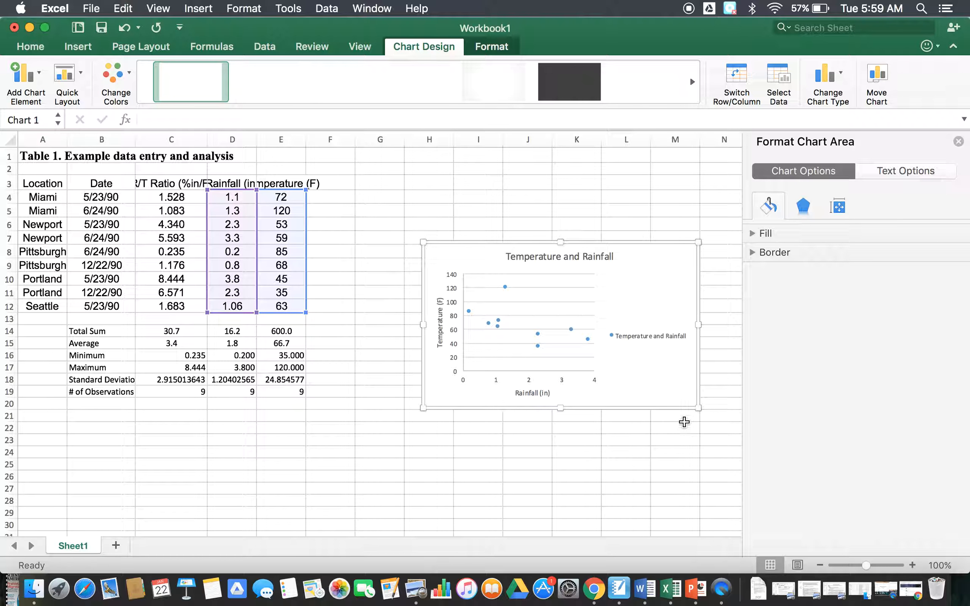
Change the chart title to "Rainfall and Temperature Ratio of American Cities".
{"action": "left_click", "coordinate": [568, 253]}
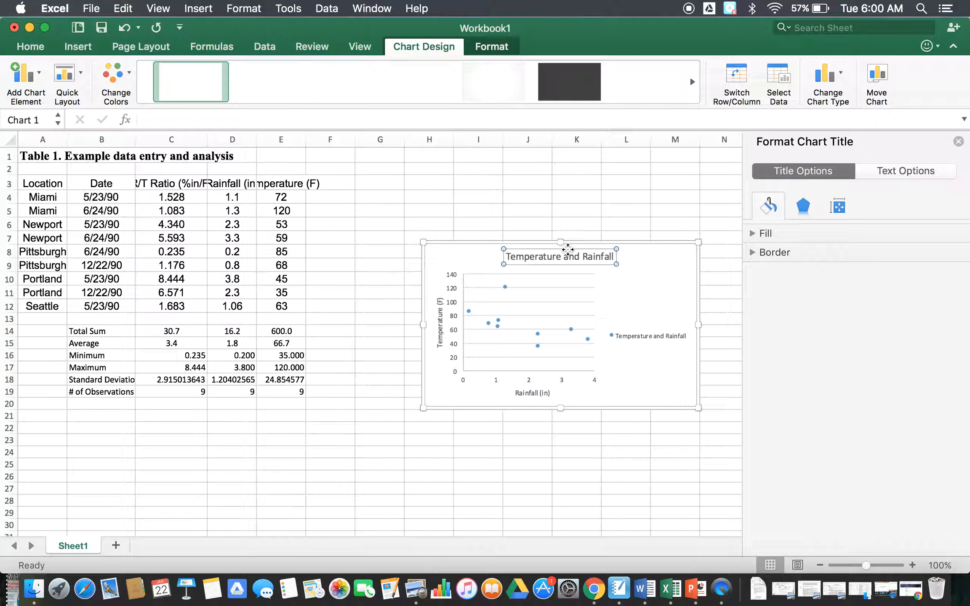
{"action": "triple_click", "coordinate": [564, 256]}
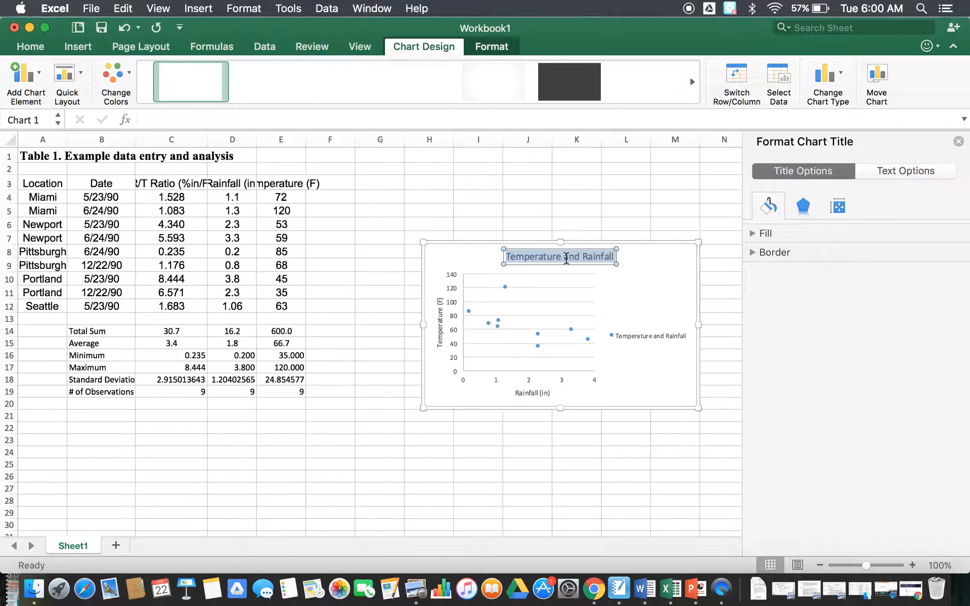
{"action": "type", "text": "Rain"}
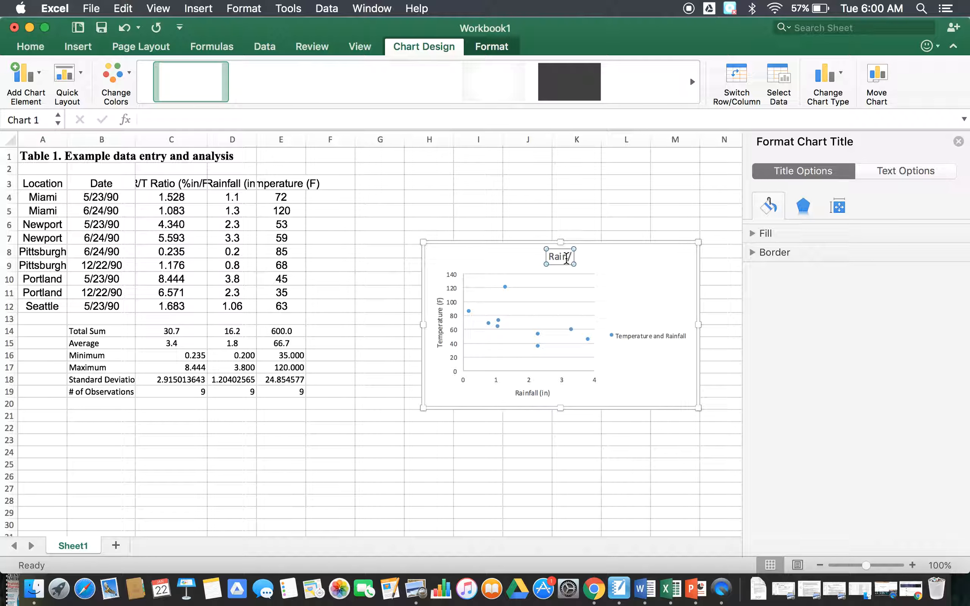
{"action": "type", "text": " fall and Temp"}
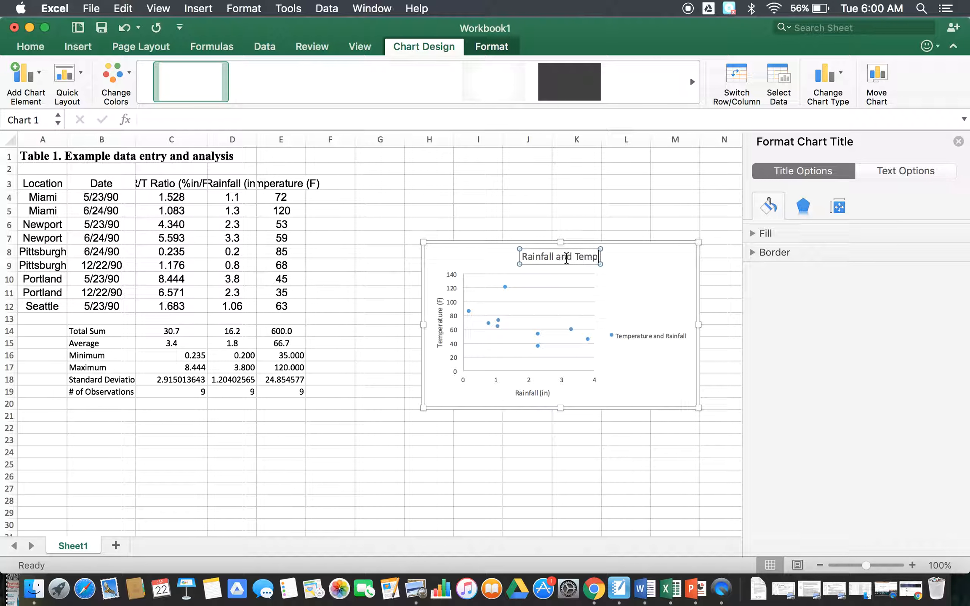
{"action": "type", "text": "erature Ratio of"}
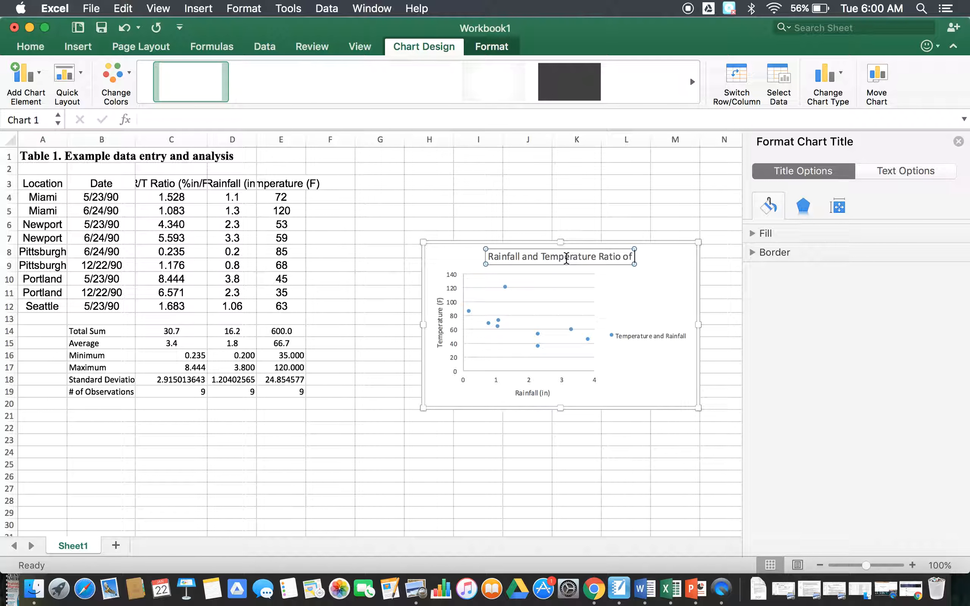
{"action": "type", "text": " Ameirca"}
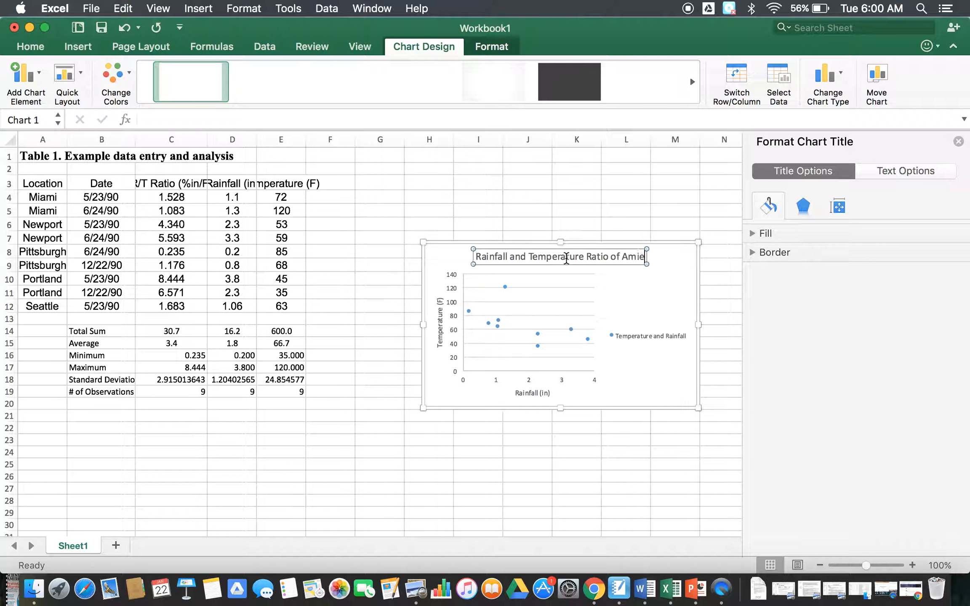
{"action": "key", "text": "BackSpace"}
{"action": "key", "text": "BackSpace"}
{"action": "key", "text": "BackSpace"}
{"action": "key", "text": "BackSpace"}
{"action": "type", "text": "rican Cities"}
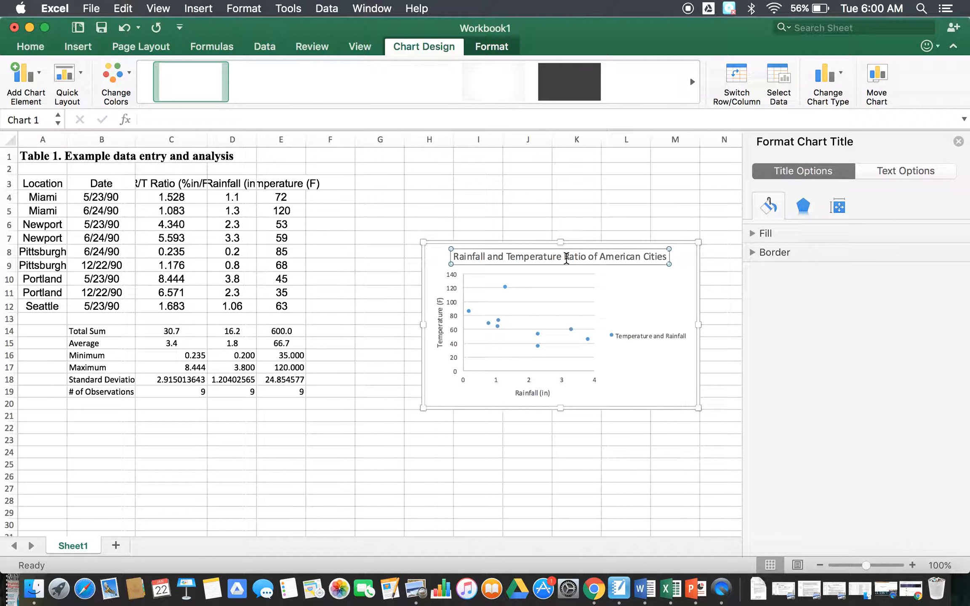
{"action": "left_click", "coordinate": [675, 304]}
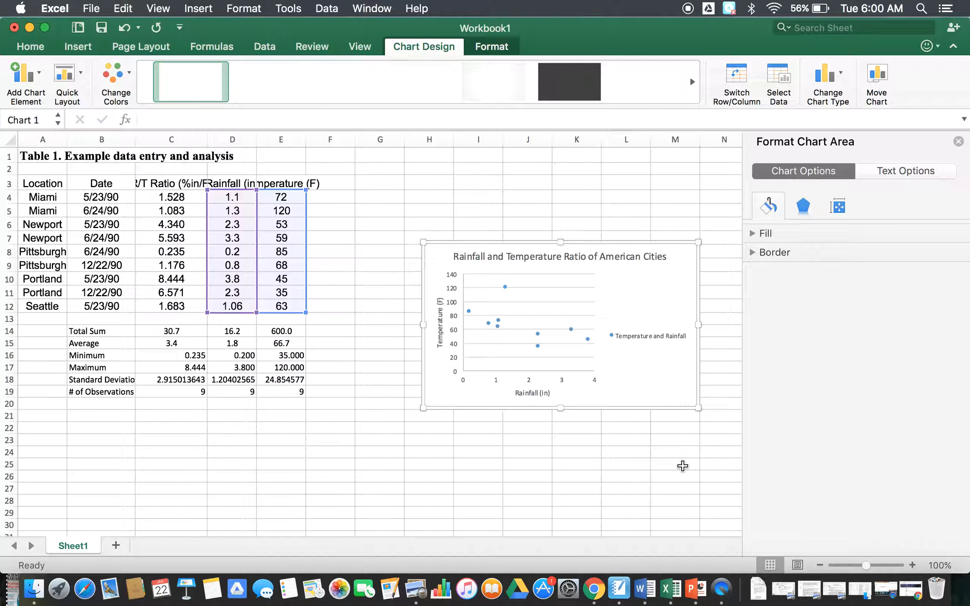
Delete the legend from the scatter chart.
{"action": "left_click", "coordinate": [667, 341]}
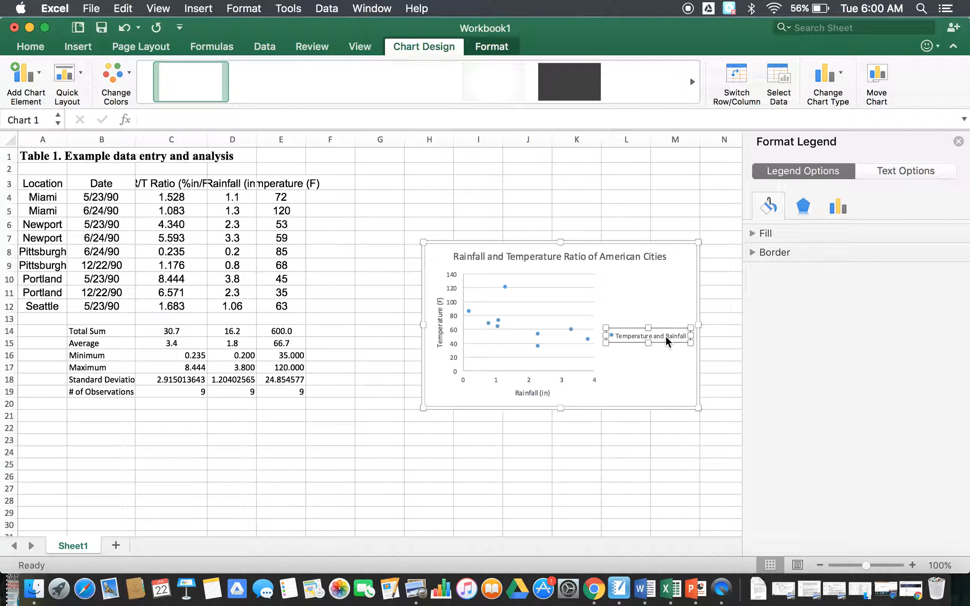
{"action": "key", "text": "Delete"}
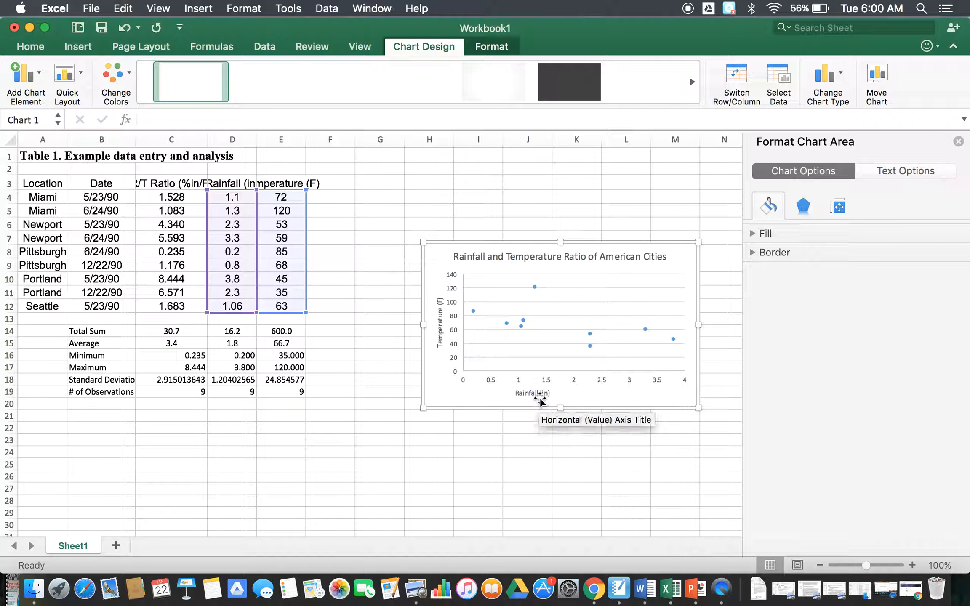
Move the horizontal axis title "Rainfall (in)" so it is centred beneath the scatter chart's horizontal axis.
{"action": "left_click", "coordinate": [540, 398]}
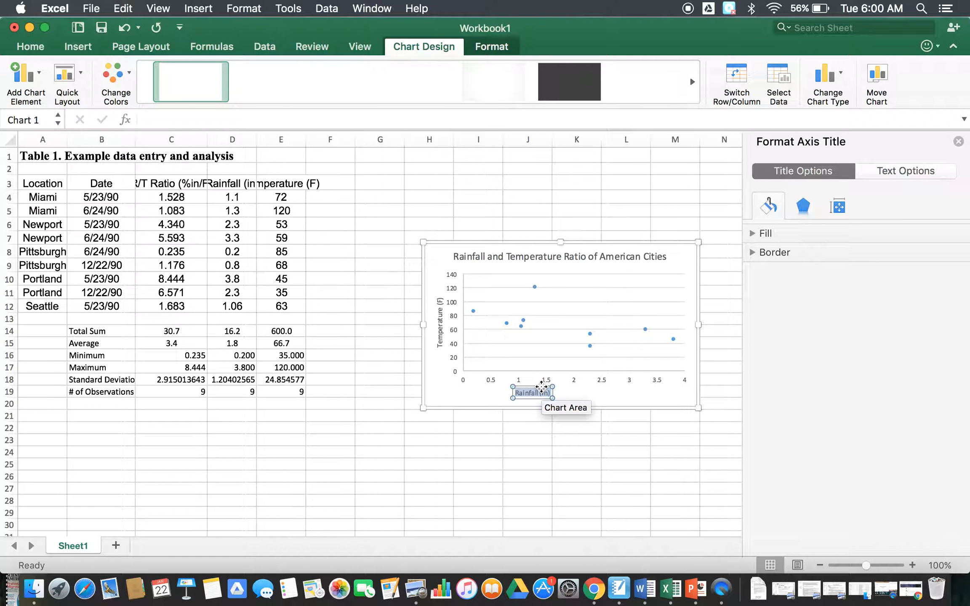
{"action": "left_click_drag", "start_coordinate": [541, 387], "coordinate": [585, 385]}
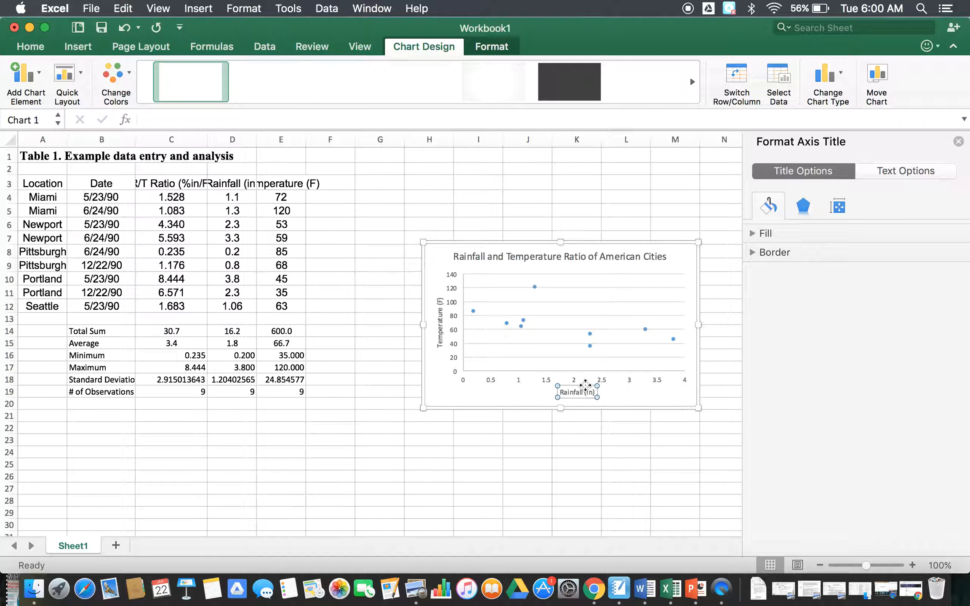
{"action": "left_click", "coordinate": [589, 451]}
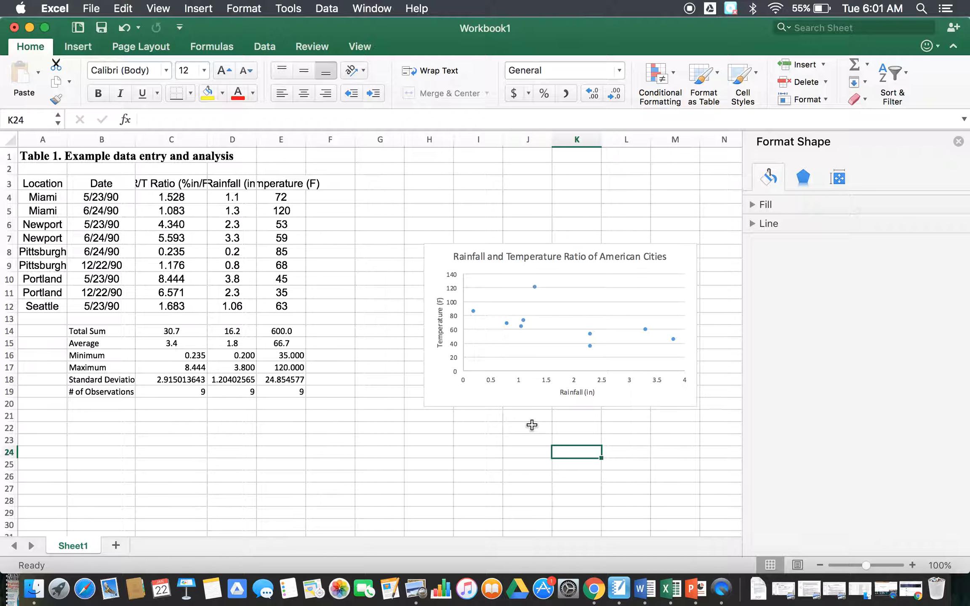
Examine the line, effects and series formatting options for the scatter chart's data series.
{"action": "left_click", "coordinate": [522, 320]}
{"action": "right_click", "coordinate": [524, 324]}
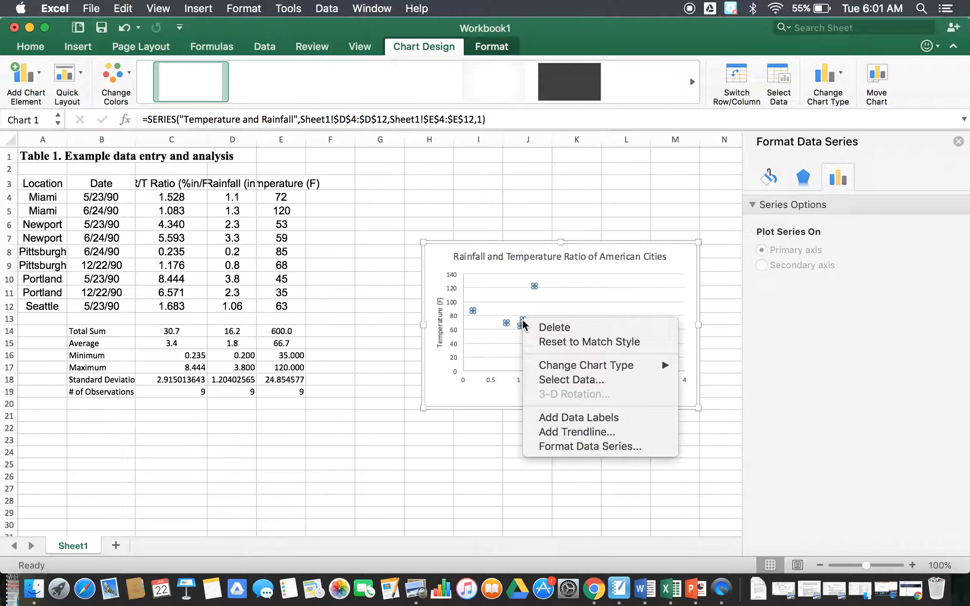
{"action": "left_click", "coordinate": [573, 447]}
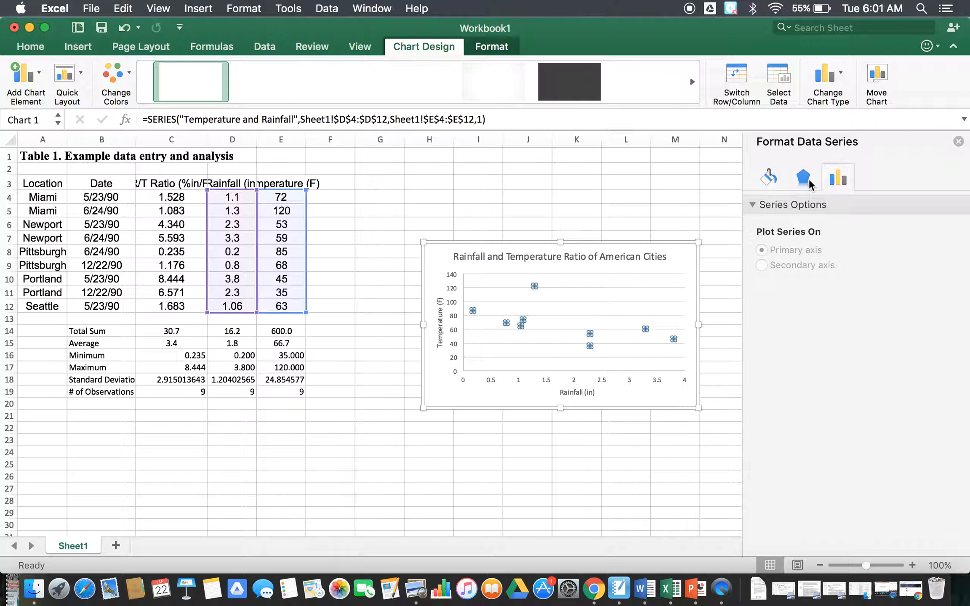
{"action": "left_click", "coordinate": [773, 176]}
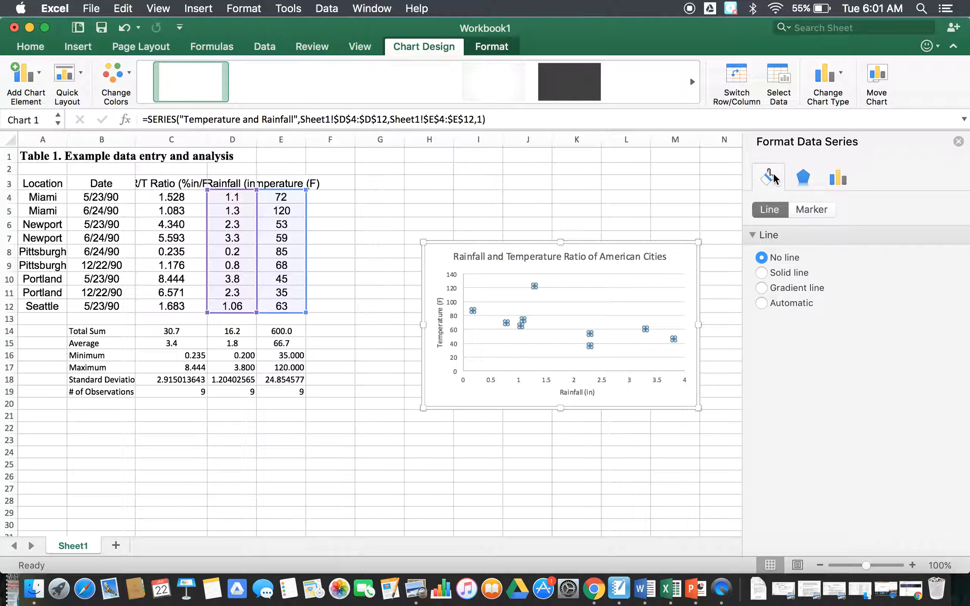
{"action": "left_click", "coordinate": [838, 181]}
{"action": "left_click", "coordinate": [803, 176]}
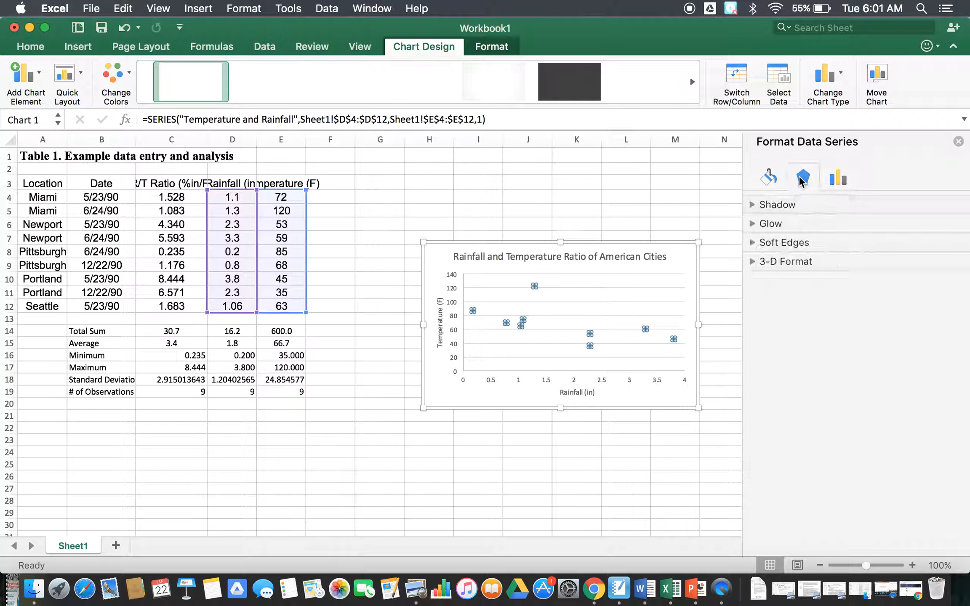
{"action": "left_click", "coordinate": [958, 142]}
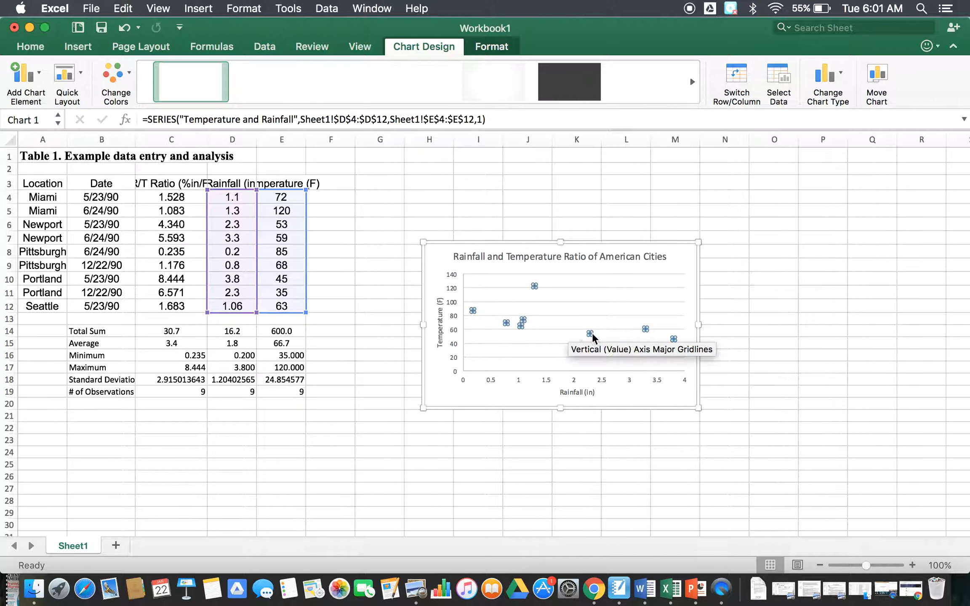
{"action": "left_click", "coordinate": [794, 351]}
{"action": "left_click", "coordinate": [771, 306]}
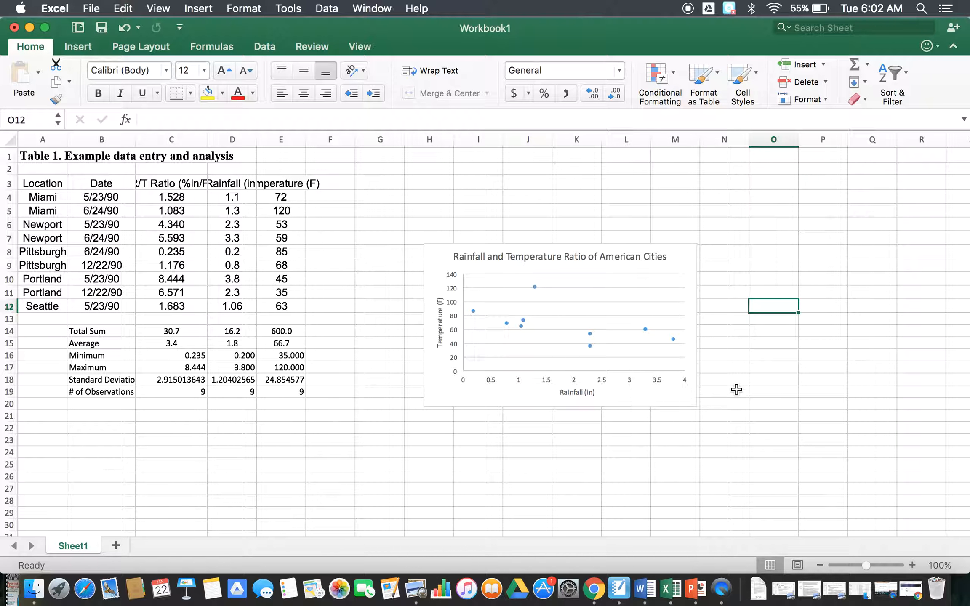
Add a linear trendline to the scatter chart's temperature and rainfall data series.
{"action": "left_click", "coordinate": [589, 333]}
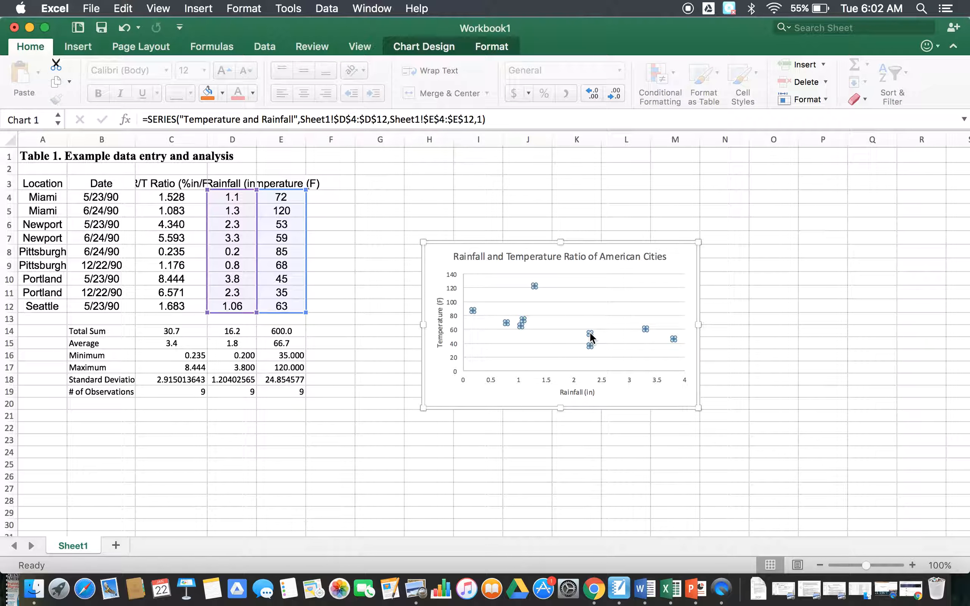
{"action": "right_click", "coordinate": [590, 336]}
{"action": "left_click", "coordinate": [609, 446]}
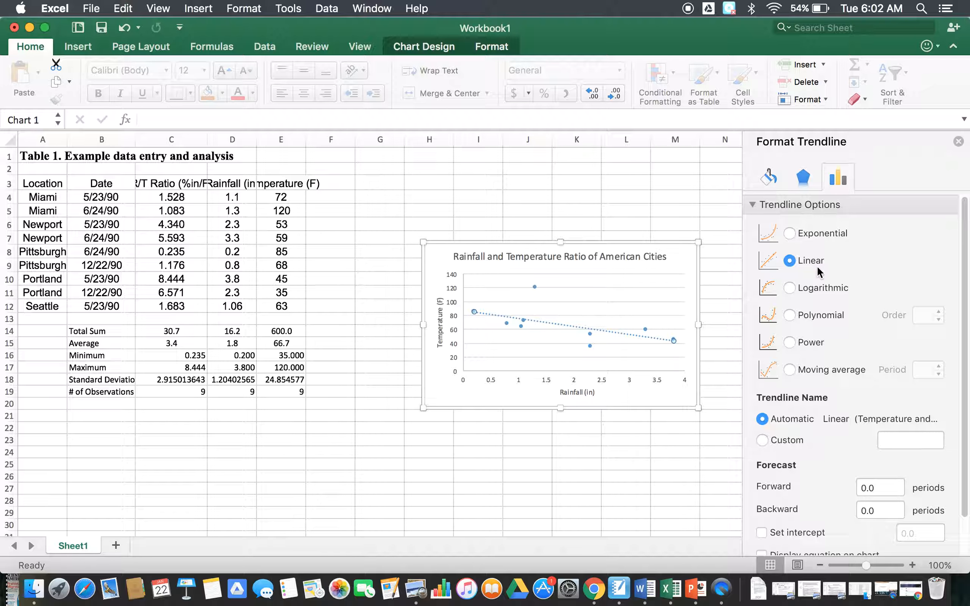
{"action": "left_click", "coordinate": [753, 205]}
{"action": "left_click", "coordinate": [753, 205]}
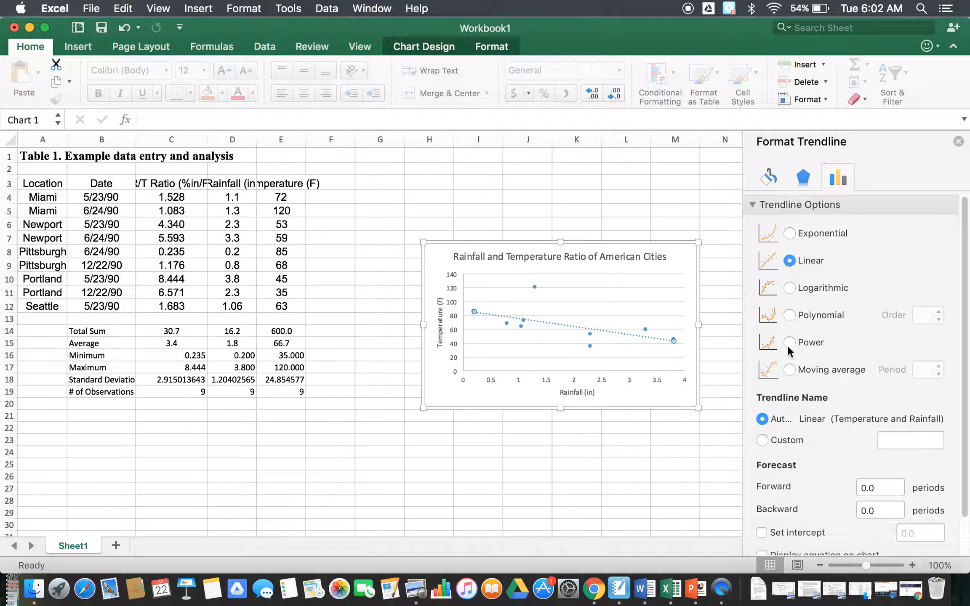
Display the trendline's R-squared value and equation on the chart.
{"action": "scroll", "coordinate": [796, 405], "scroll_direction": "down", "scroll_amount": 2}
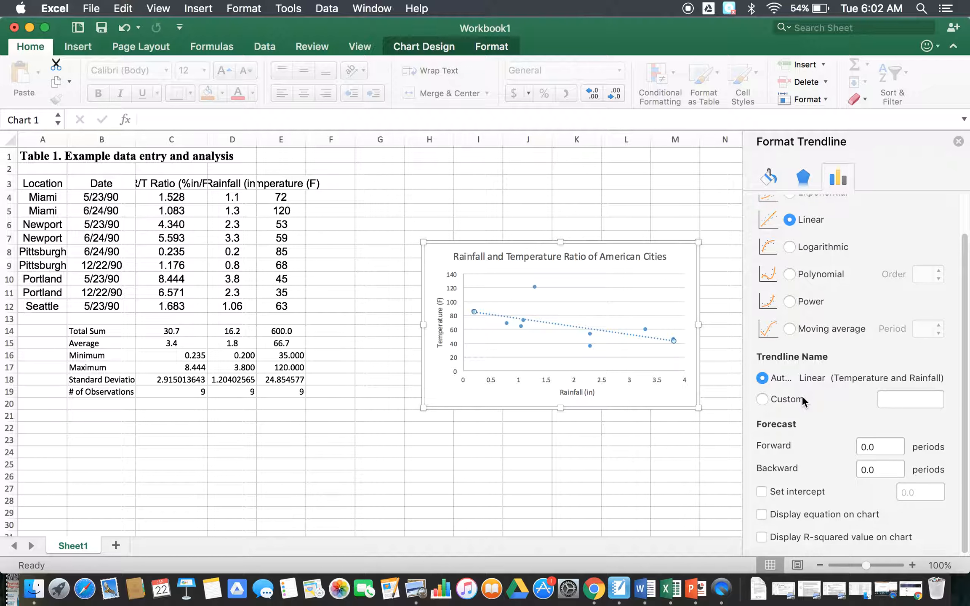
{"action": "left_click", "coordinate": [761, 538]}
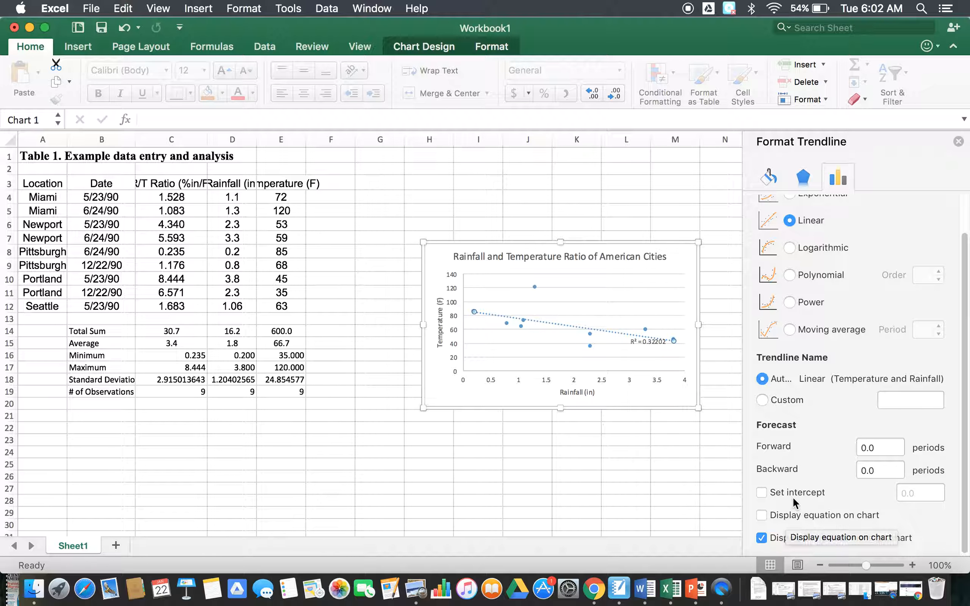
{"action": "left_click", "coordinate": [762, 515]}
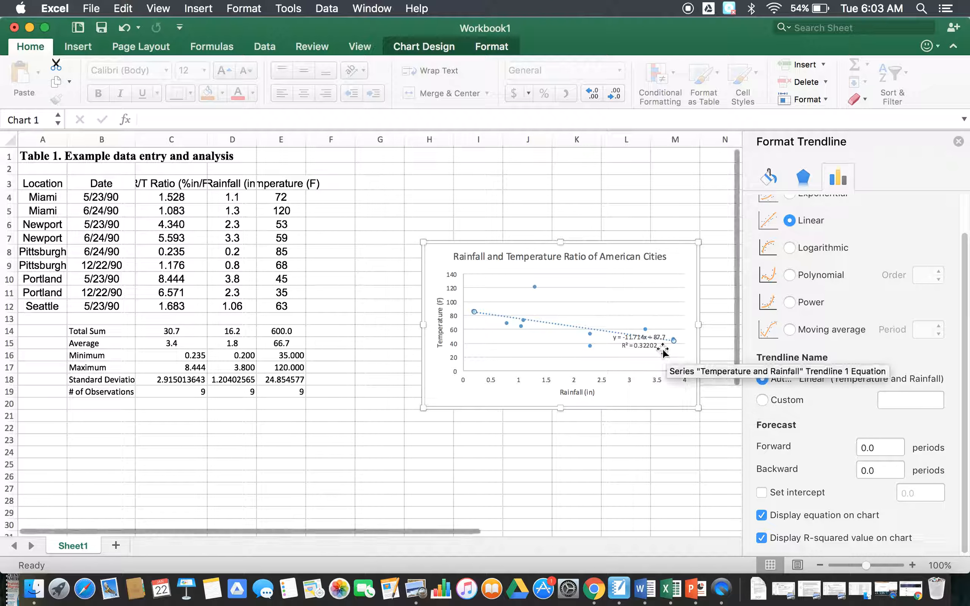
Move the trendline's equation and R-squared label to the empty upper-right corner of the plot area.
{"action": "left_click_drag", "start_coordinate": [649, 337], "coordinate": [645, 354]}
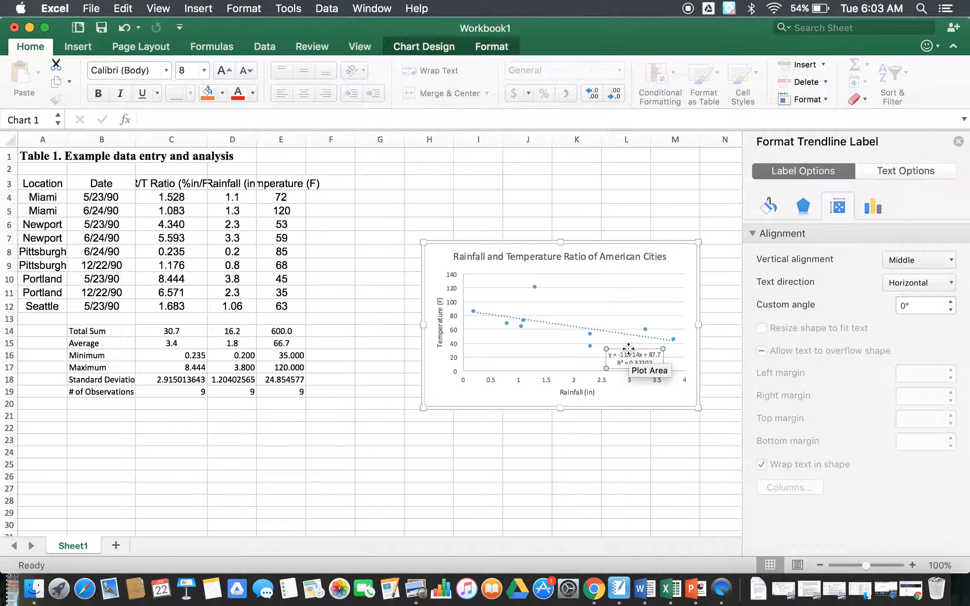
{"action": "left_click_drag", "start_coordinate": [628, 347], "coordinate": [652, 272]}
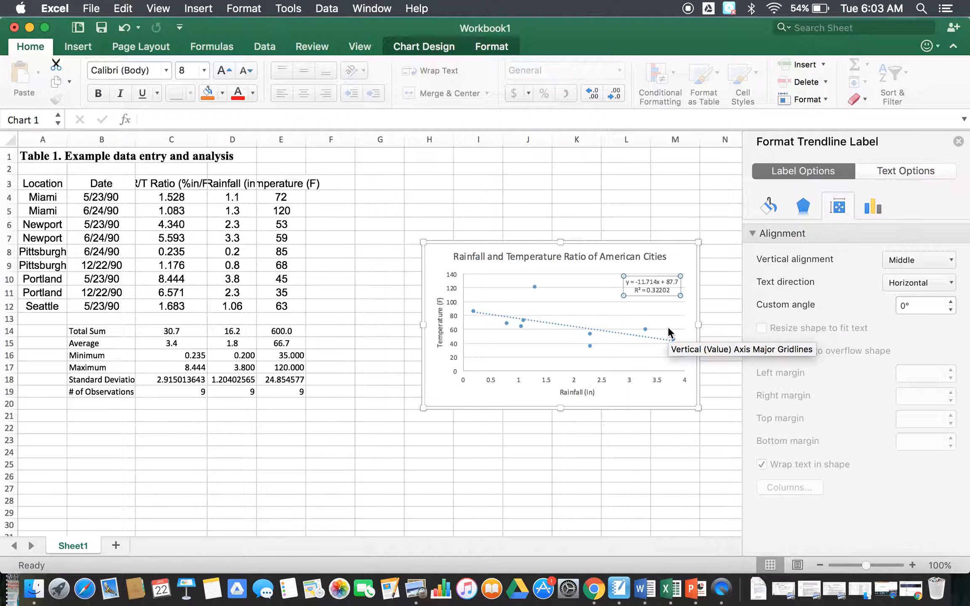
{"action": "left_click", "coordinate": [958, 142]}
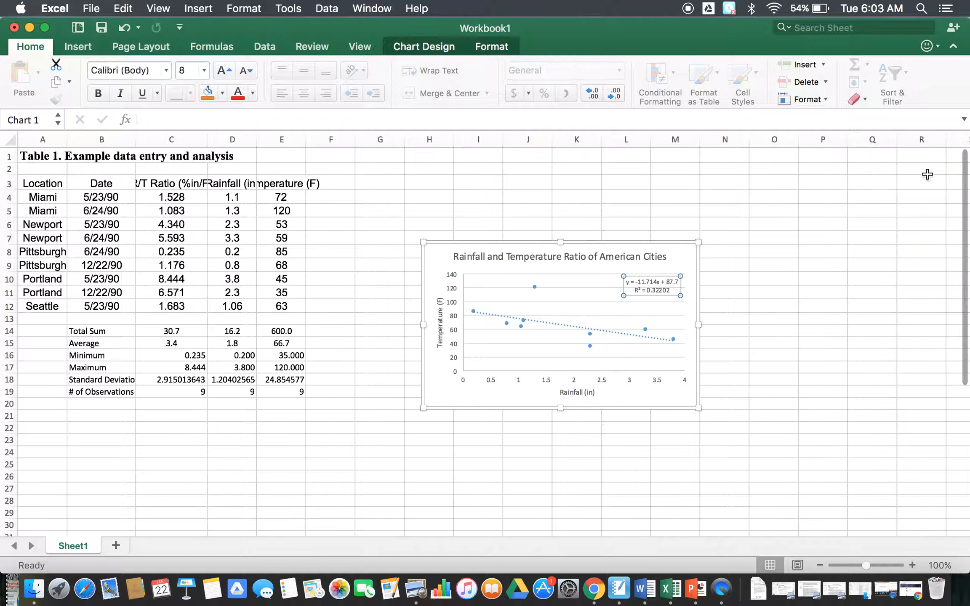
{"action": "left_click", "coordinate": [612, 482]}
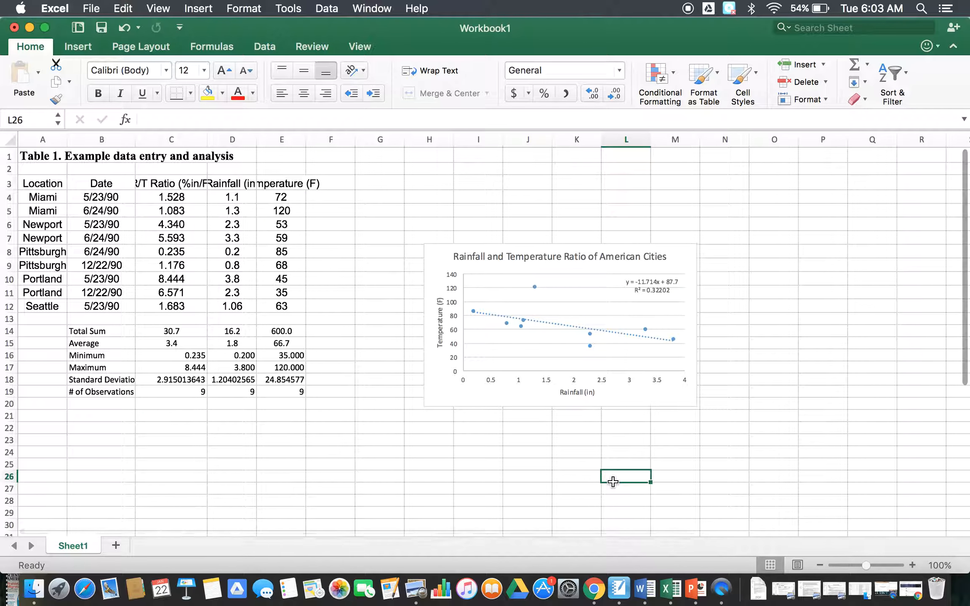